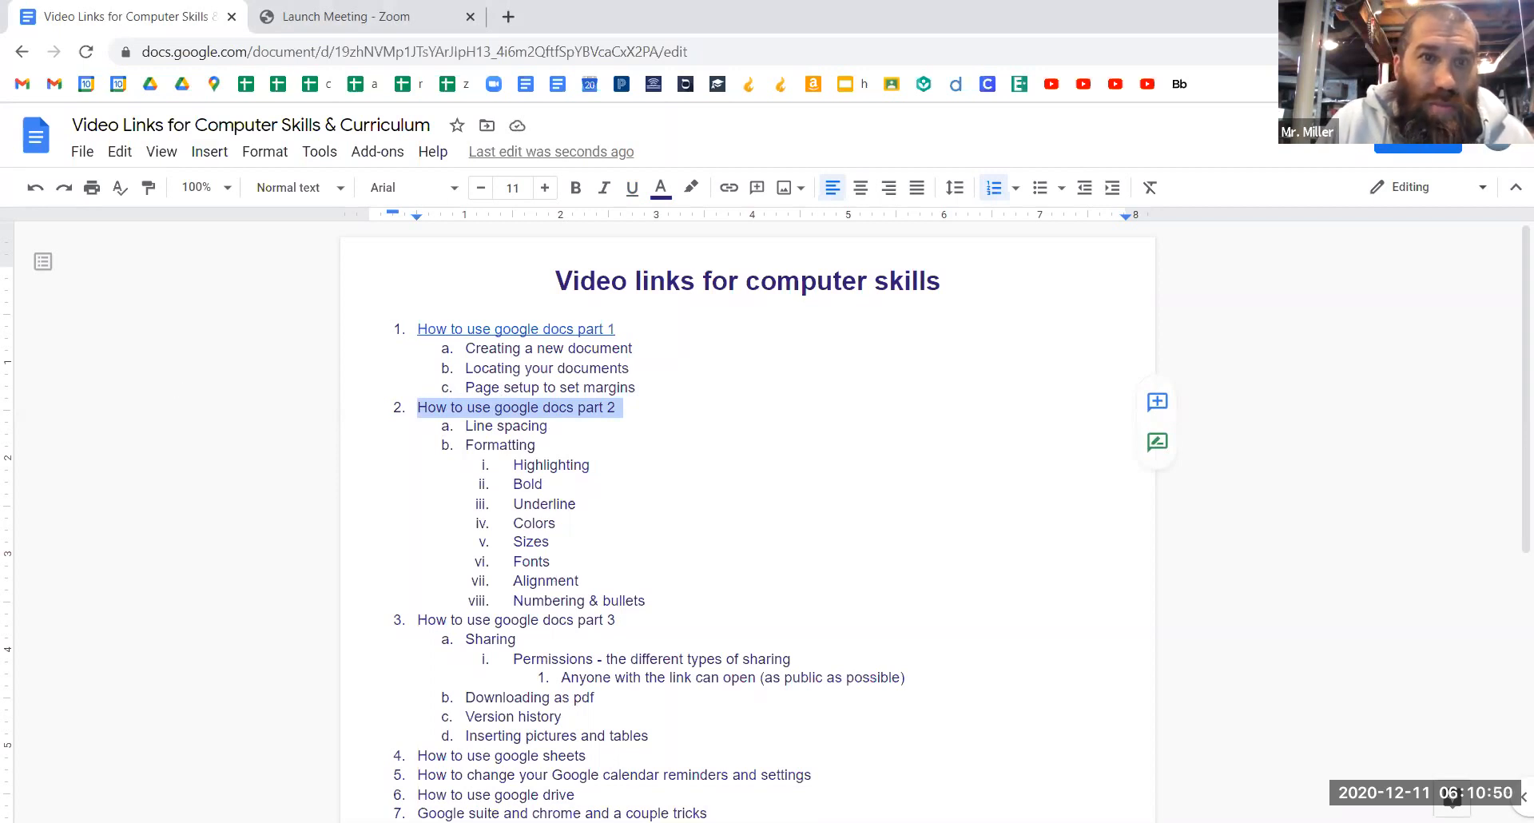
- Set the line spacing of the "Page setup to set margins" list item to single
click(600, 388)
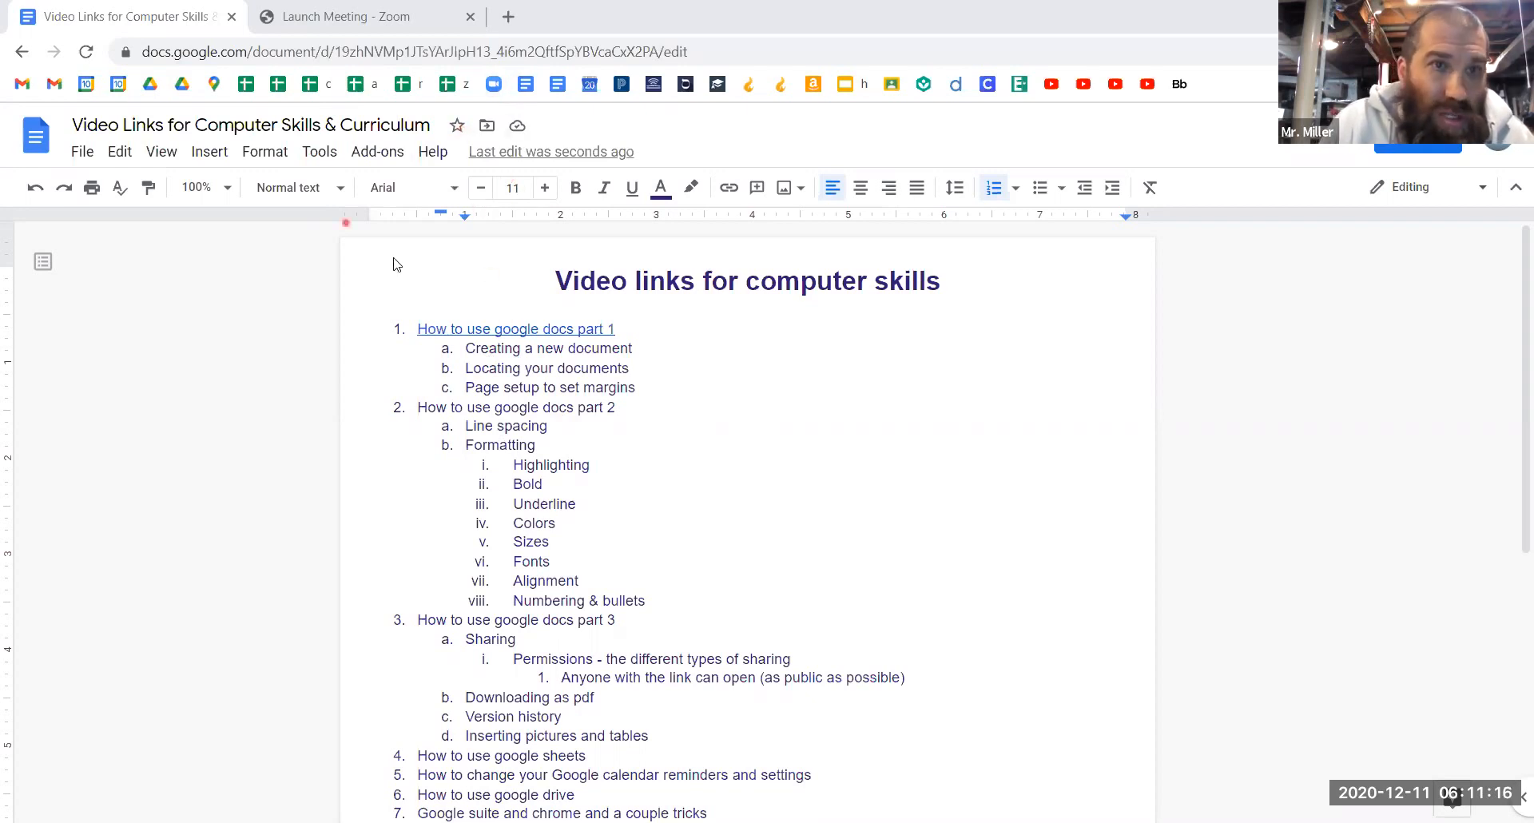
click(262, 161)
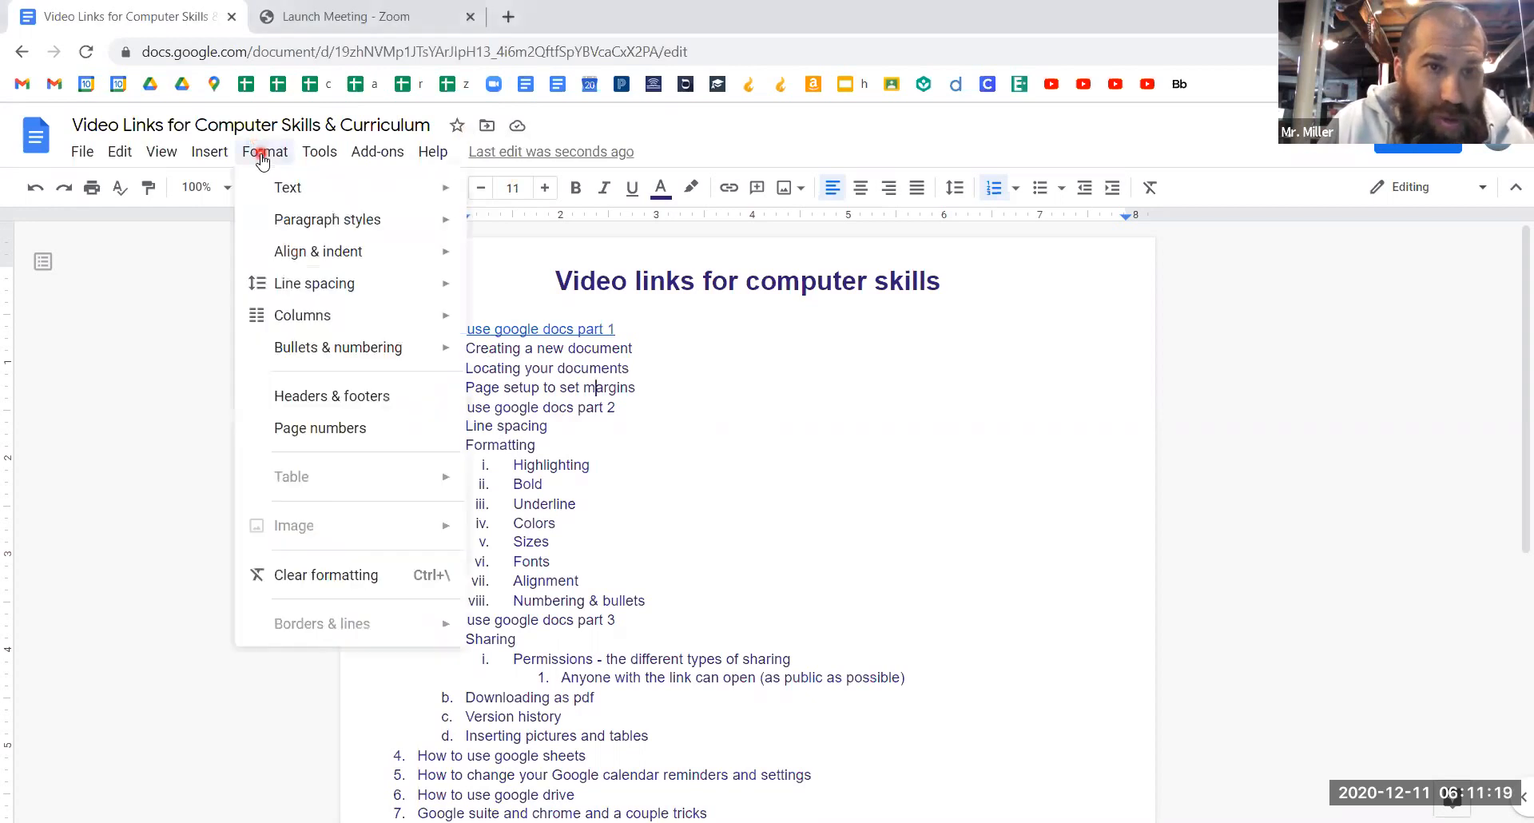
click(293, 286)
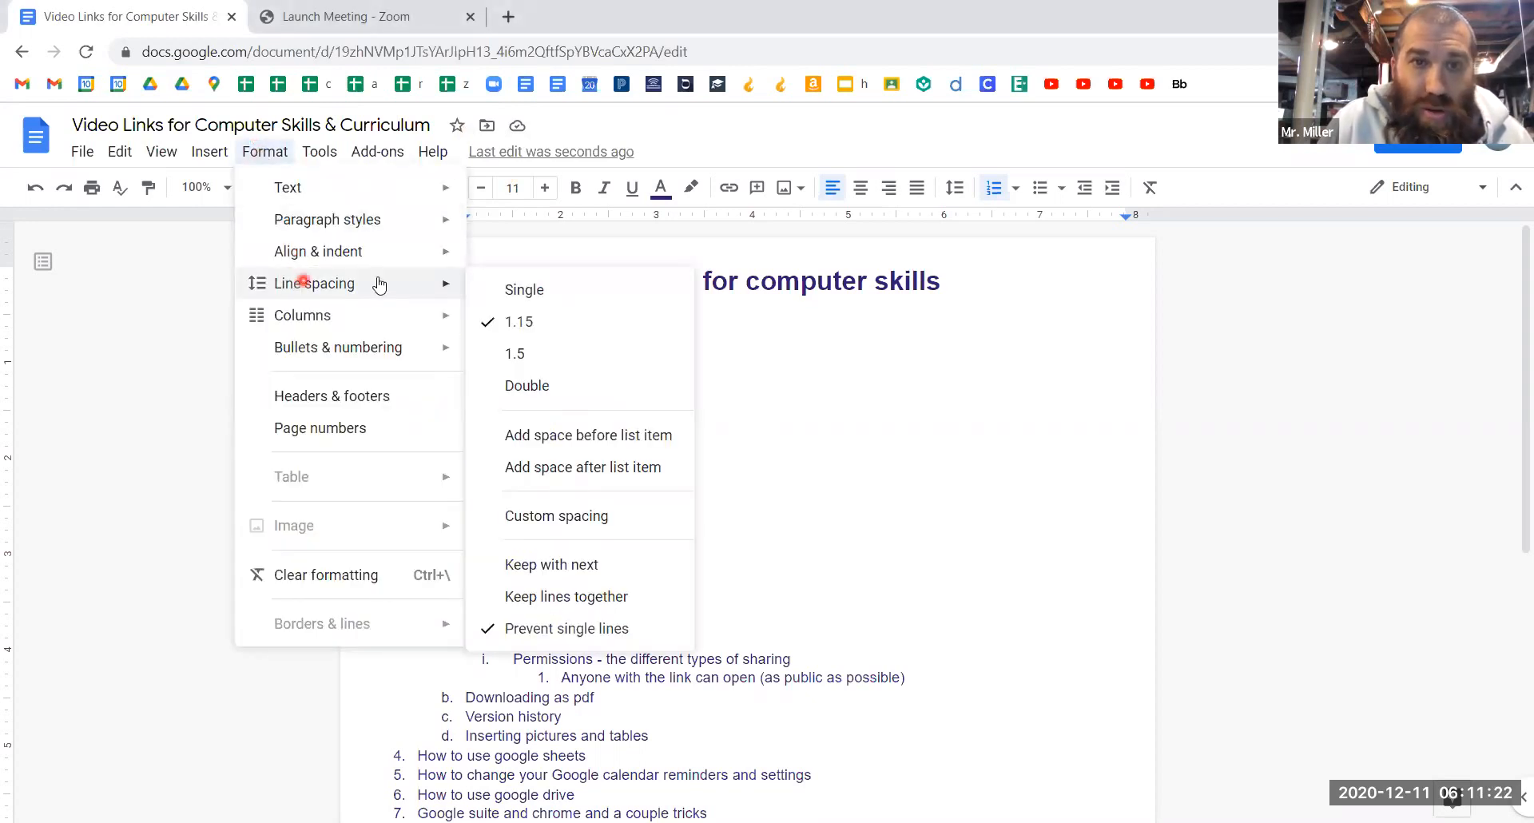
click(521, 292)
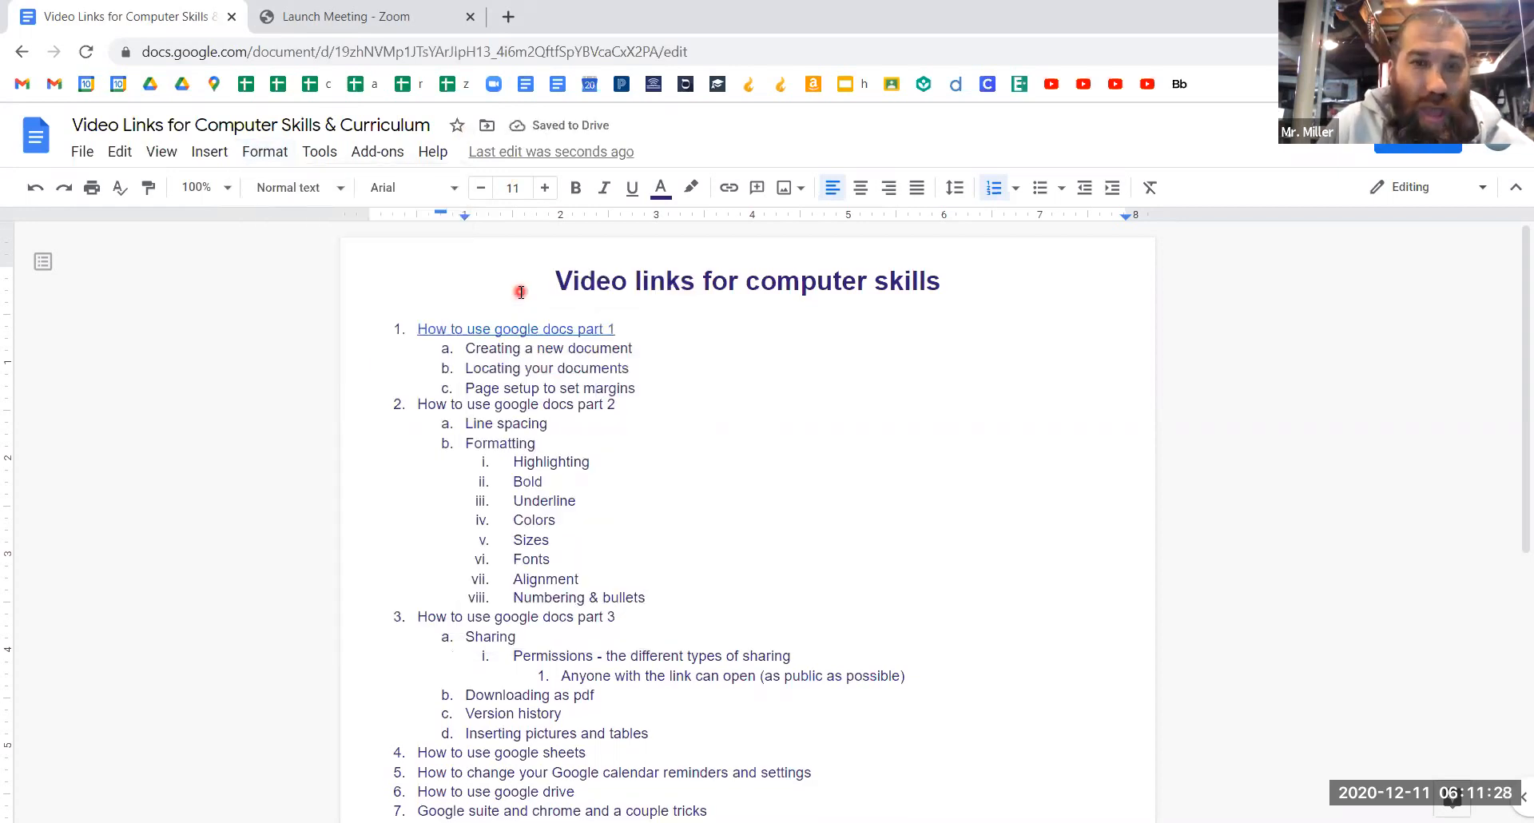
- Apply single line spacing to the entire document
key(ctrl+a)
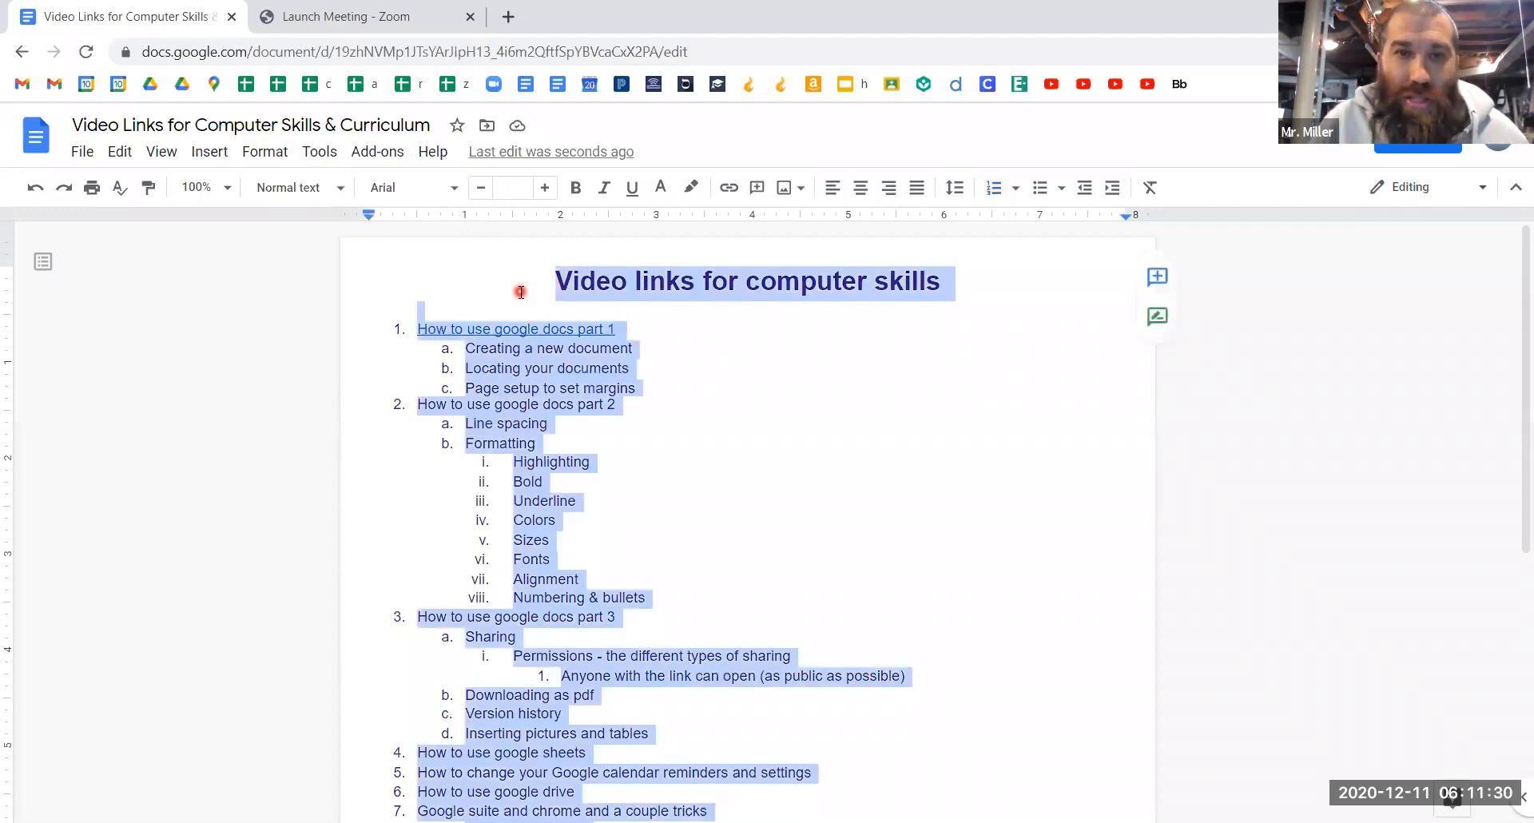
click(276, 162)
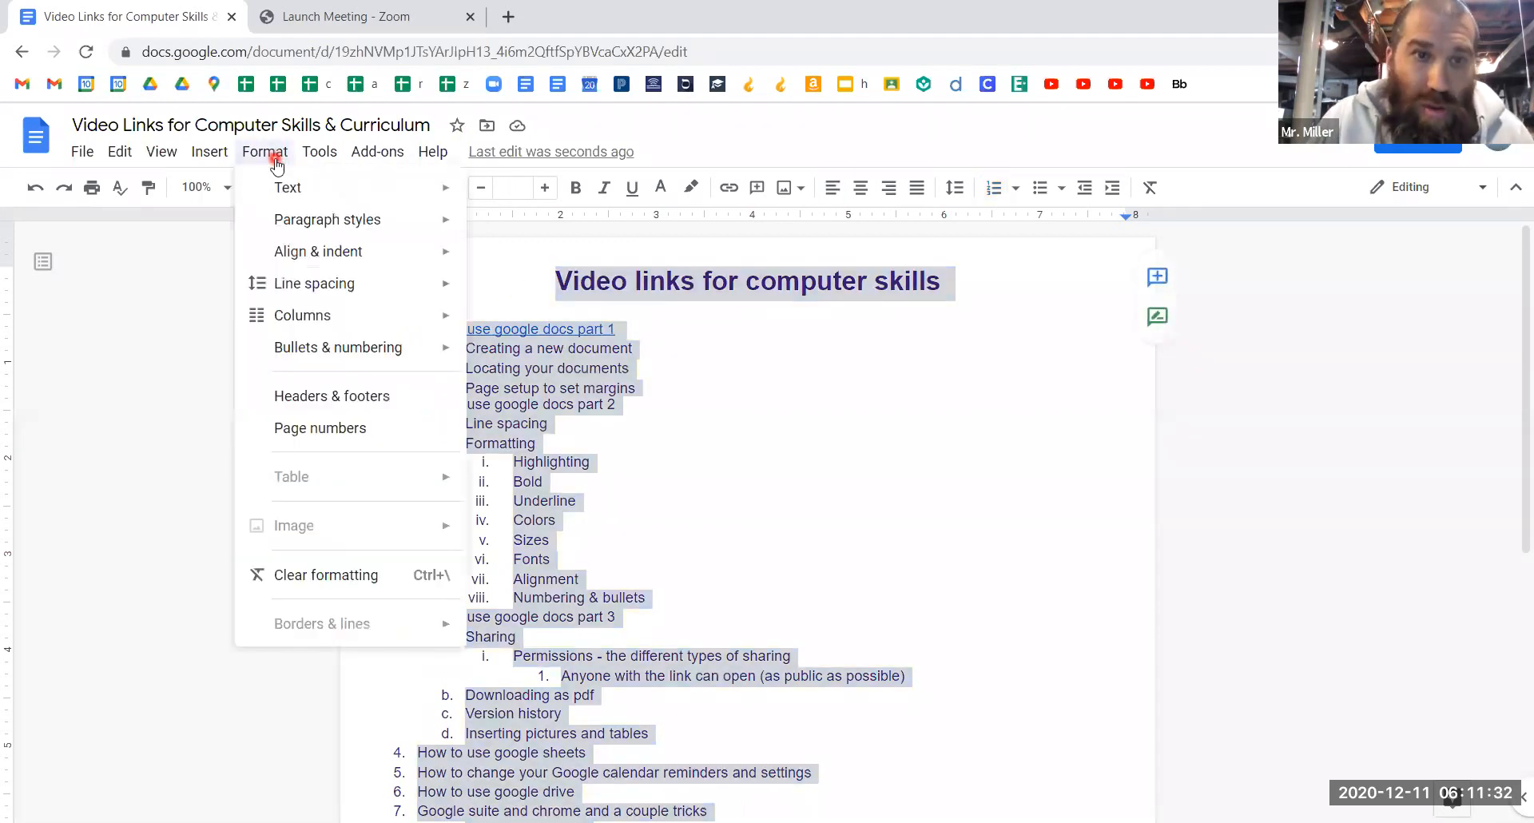
mouse_move(325, 284)
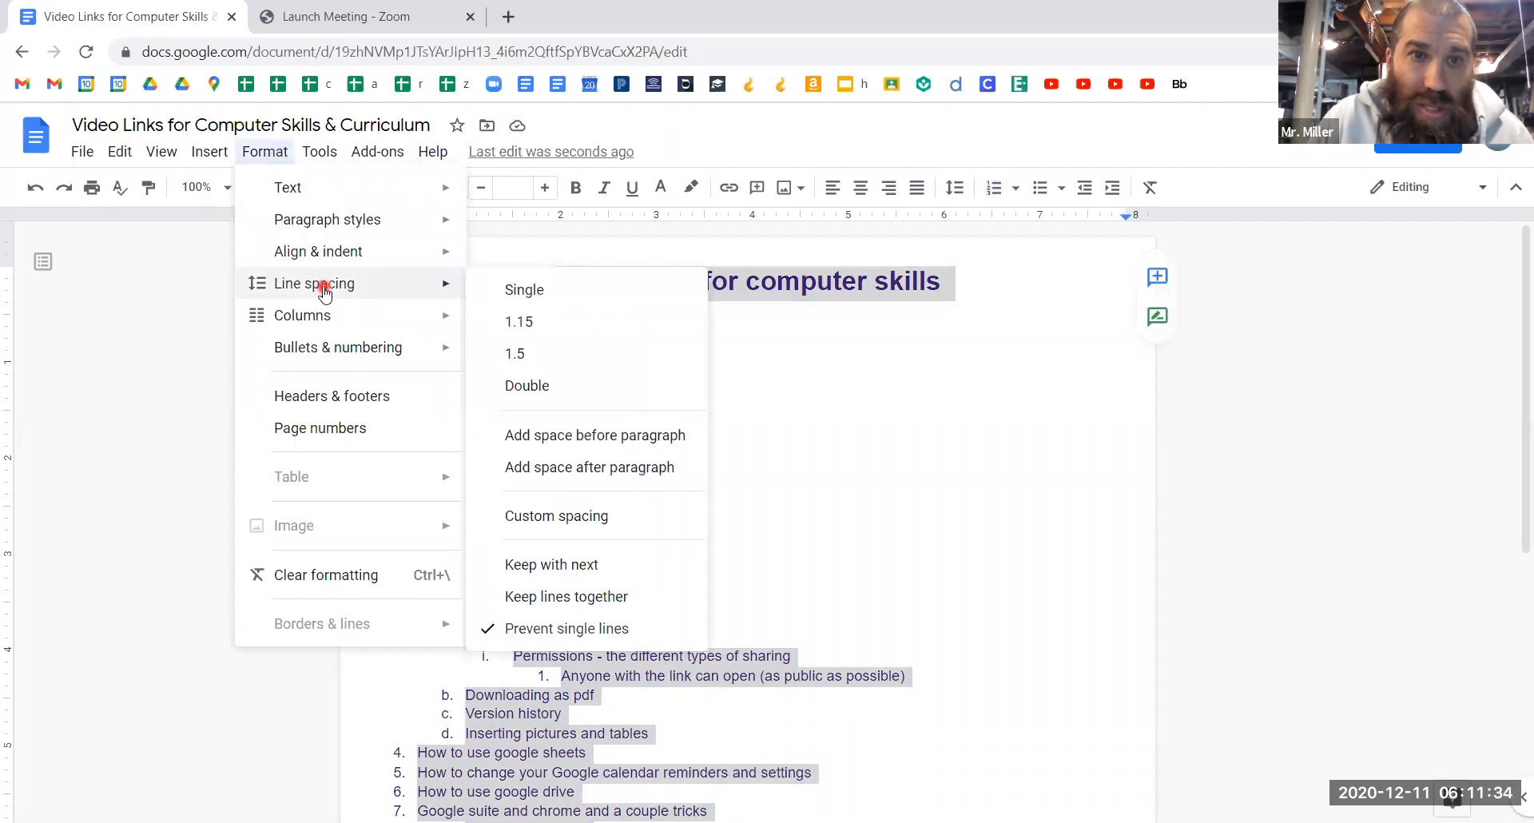
click(523, 292)
click(719, 520)
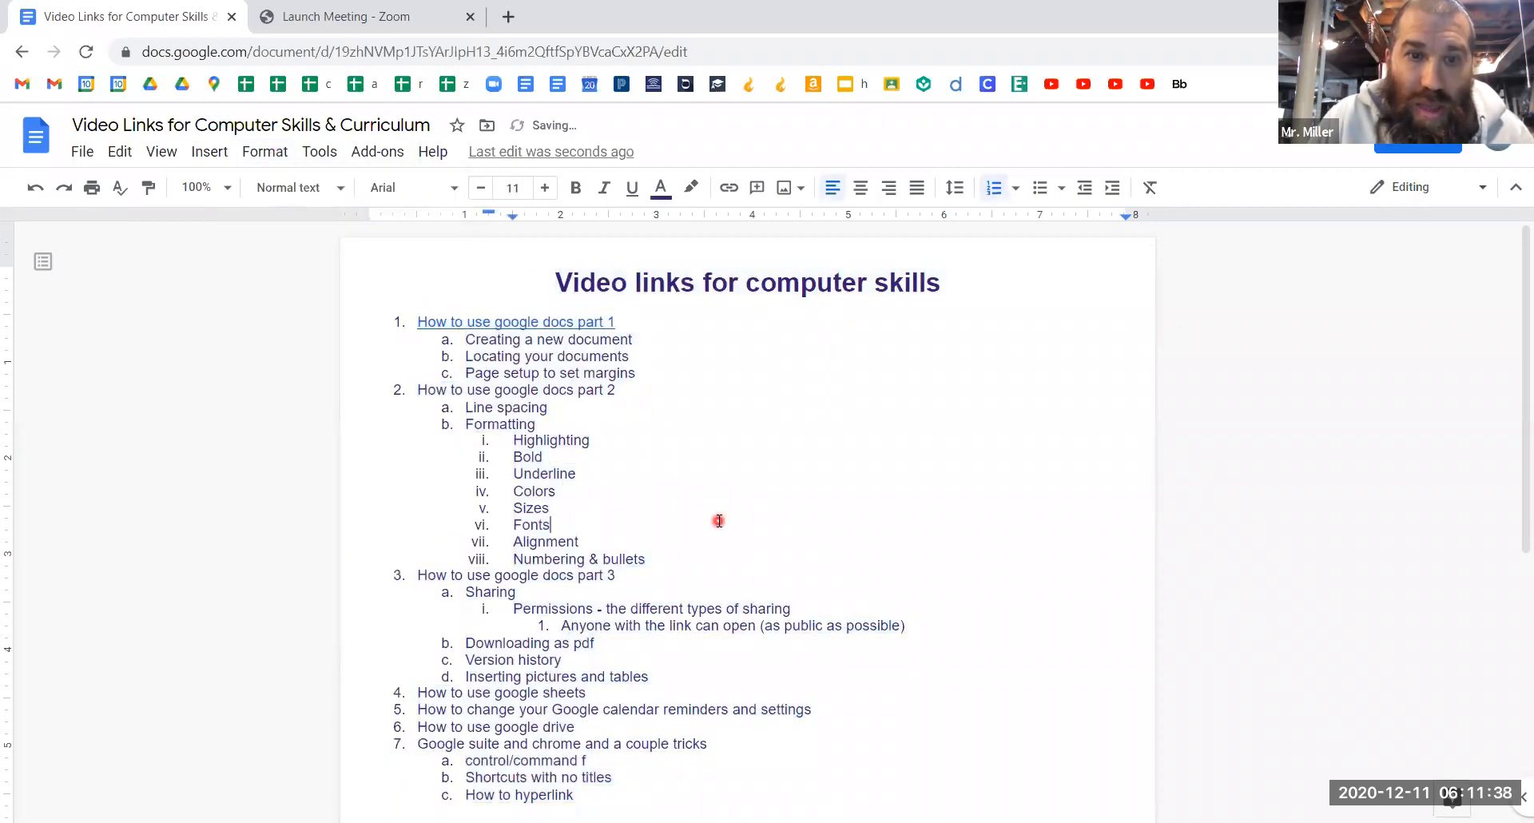
scroll(719, 520, down, 3)
scroll(719, 521, up, 3)
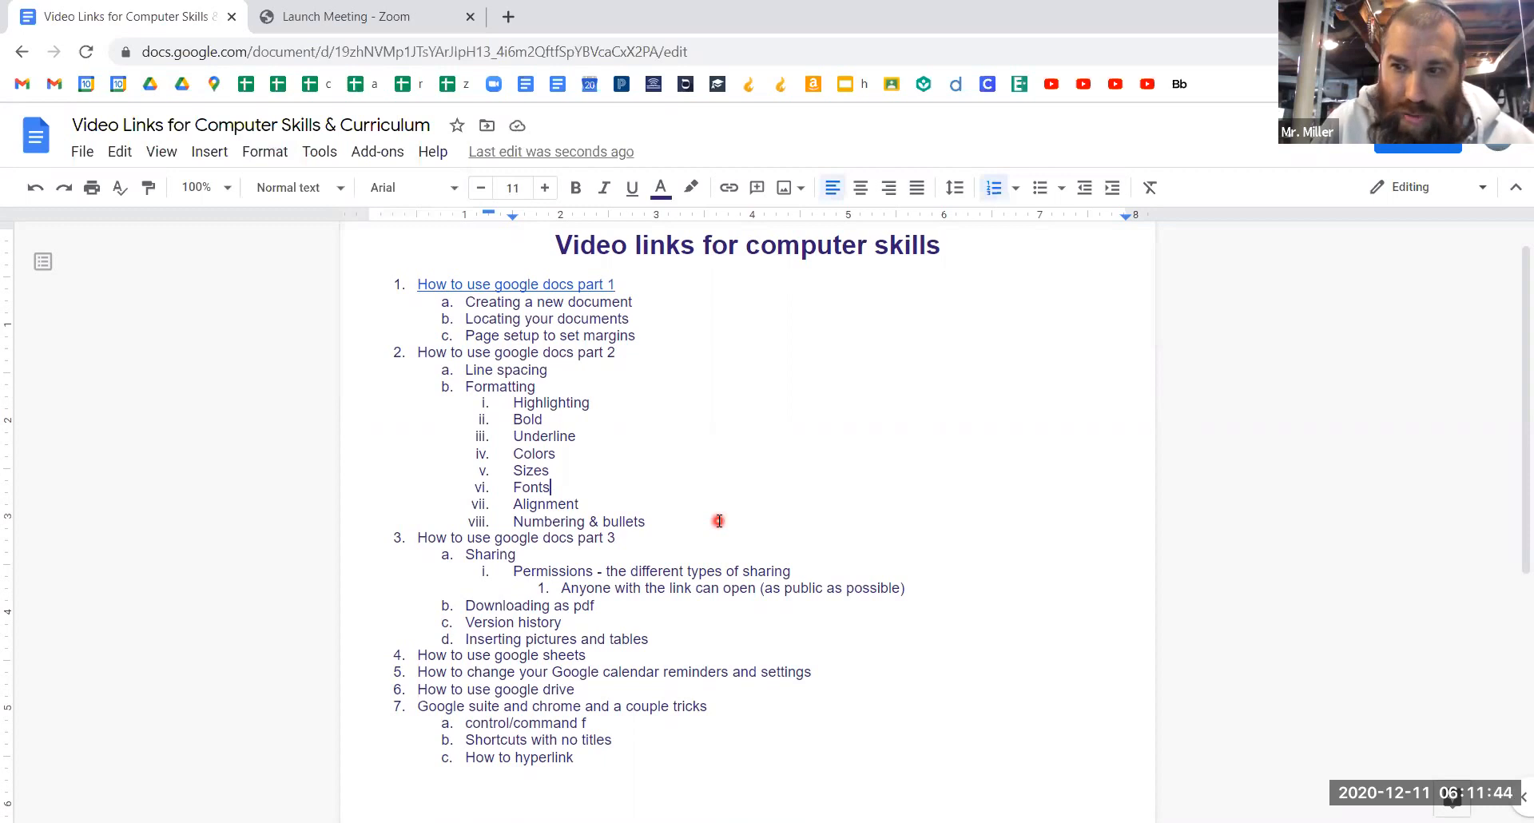
- Increase the font size of all the document's text by one point overall
key(ctrl+a)
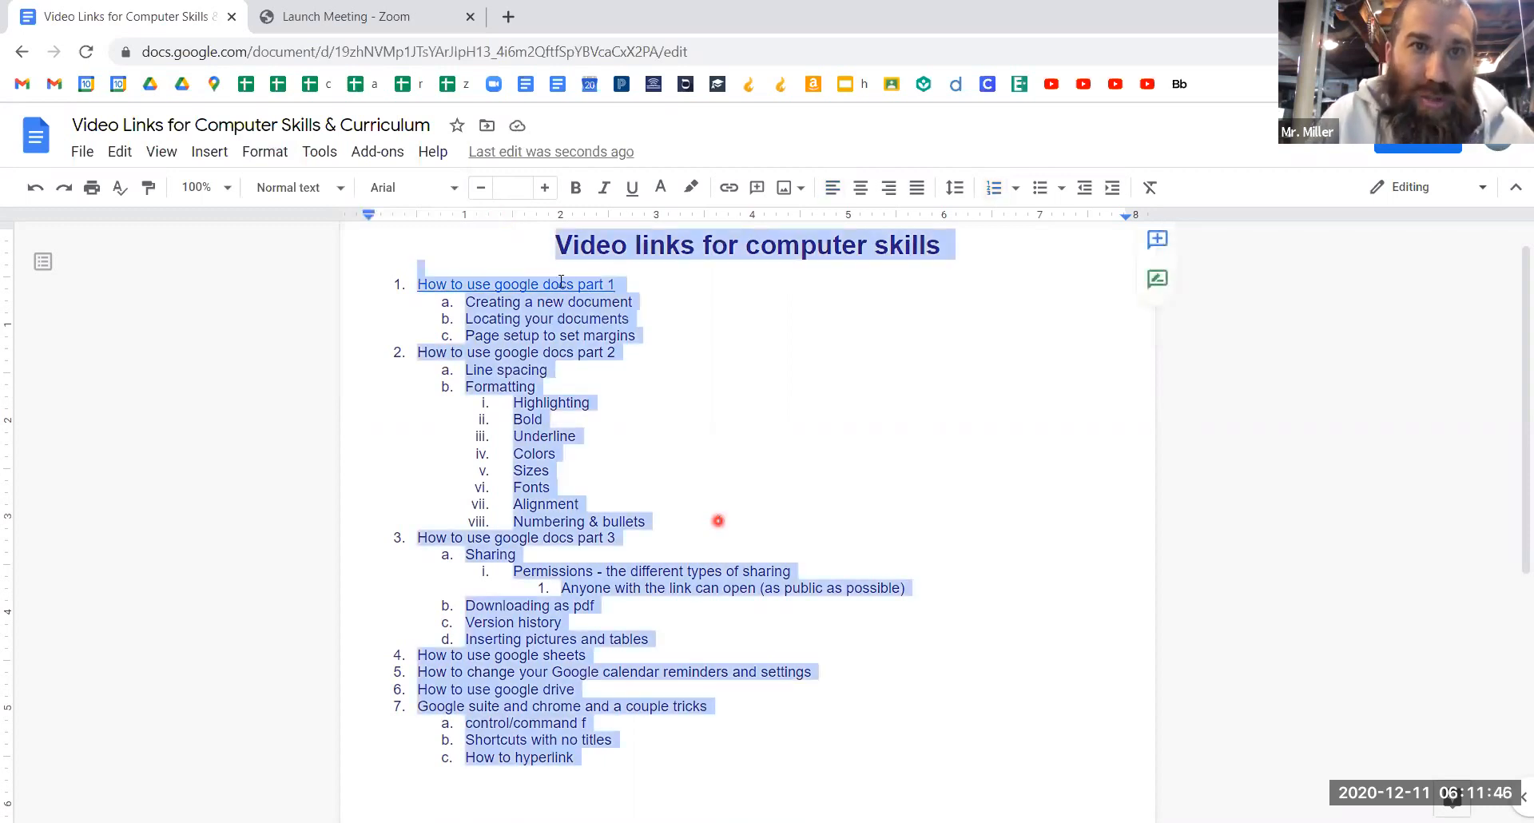
click(545, 188)
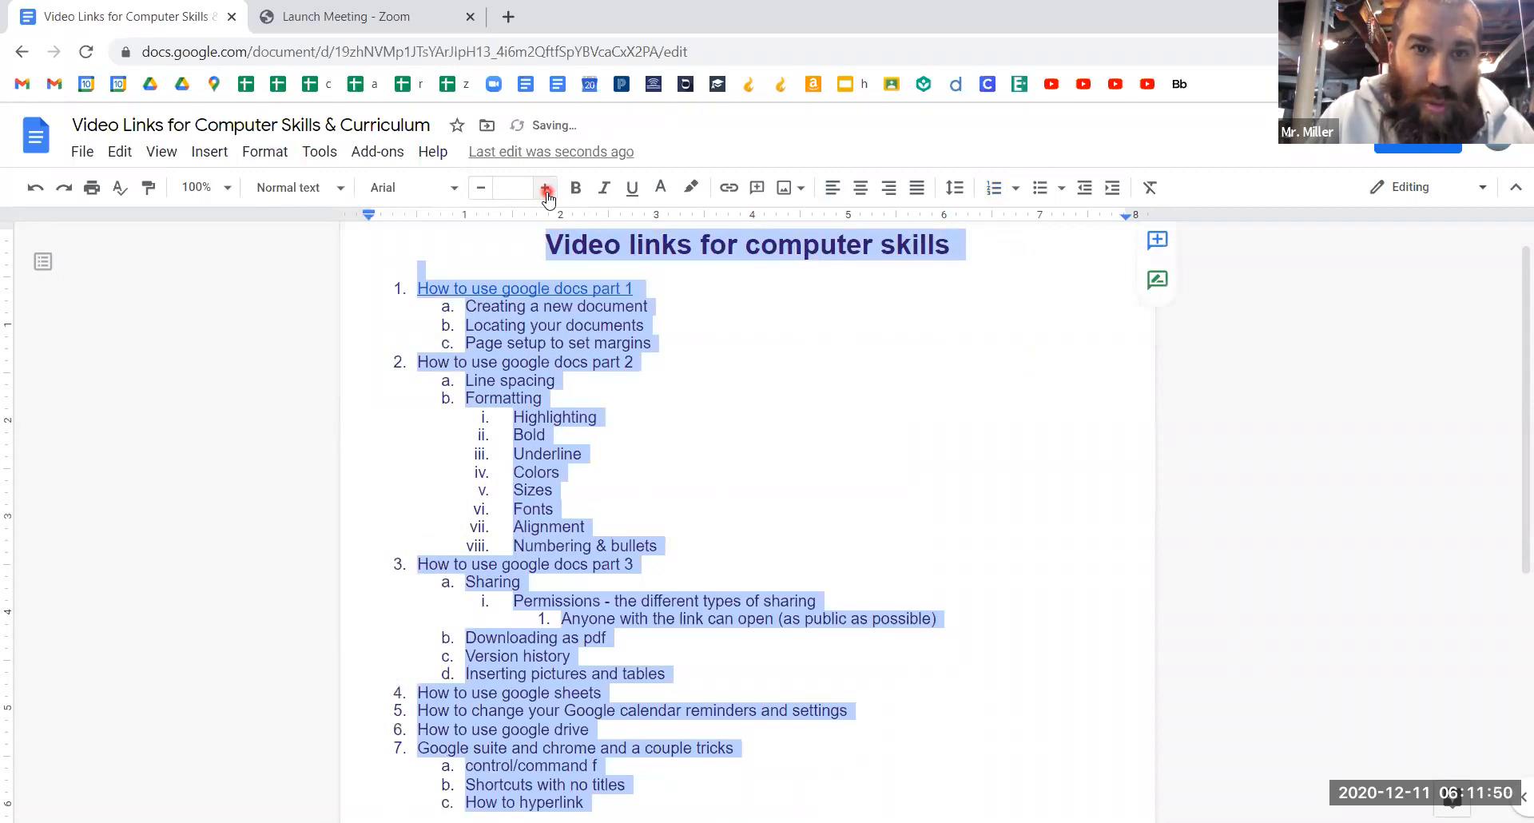
click(546, 190)
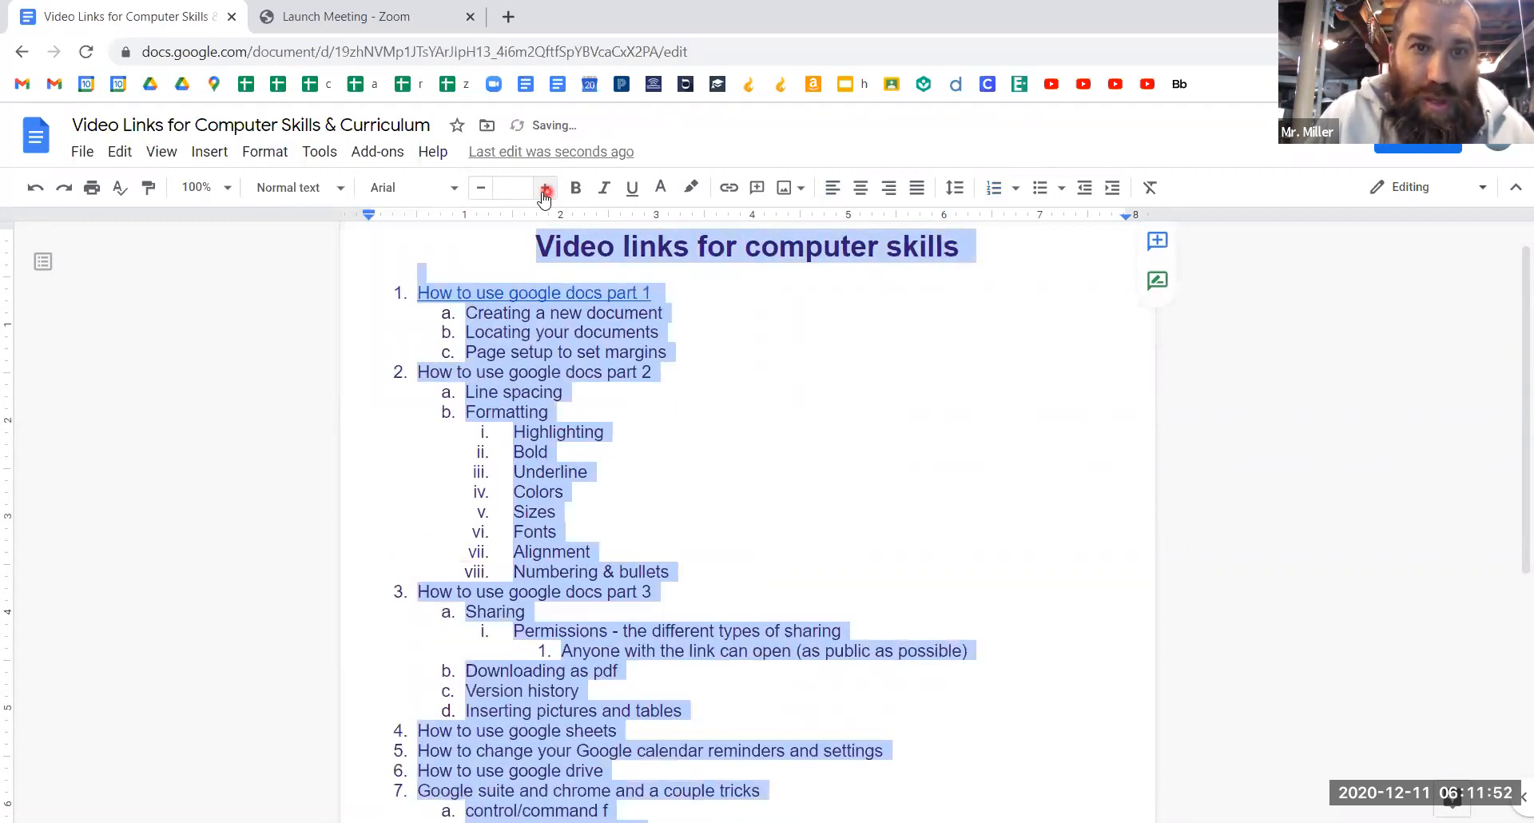
click(485, 197)
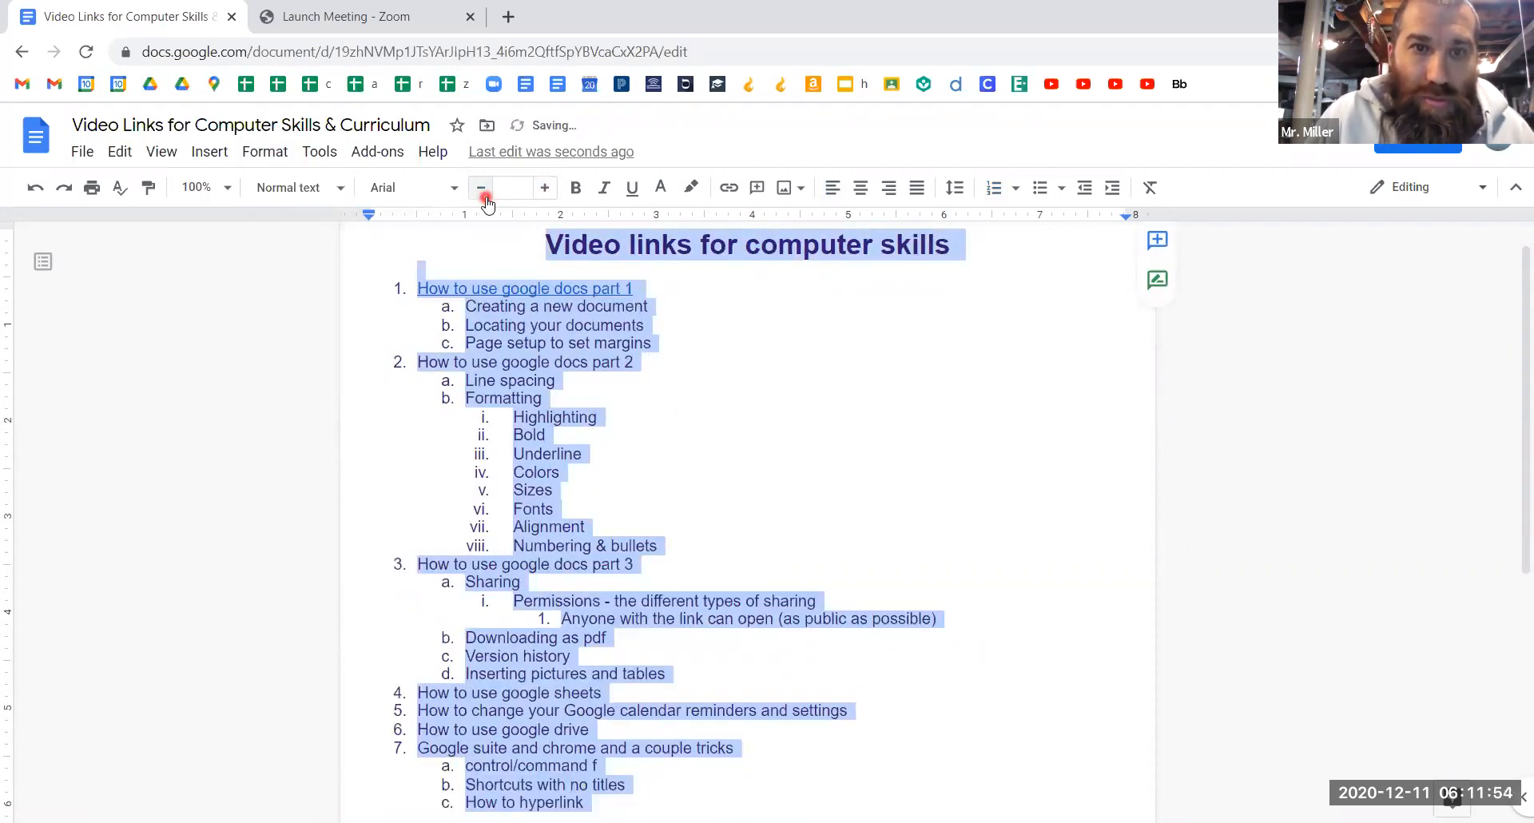
click(710, 398)
- Set the font size of the title "Video links for computer skills" to 24
triple_click(684, 245)
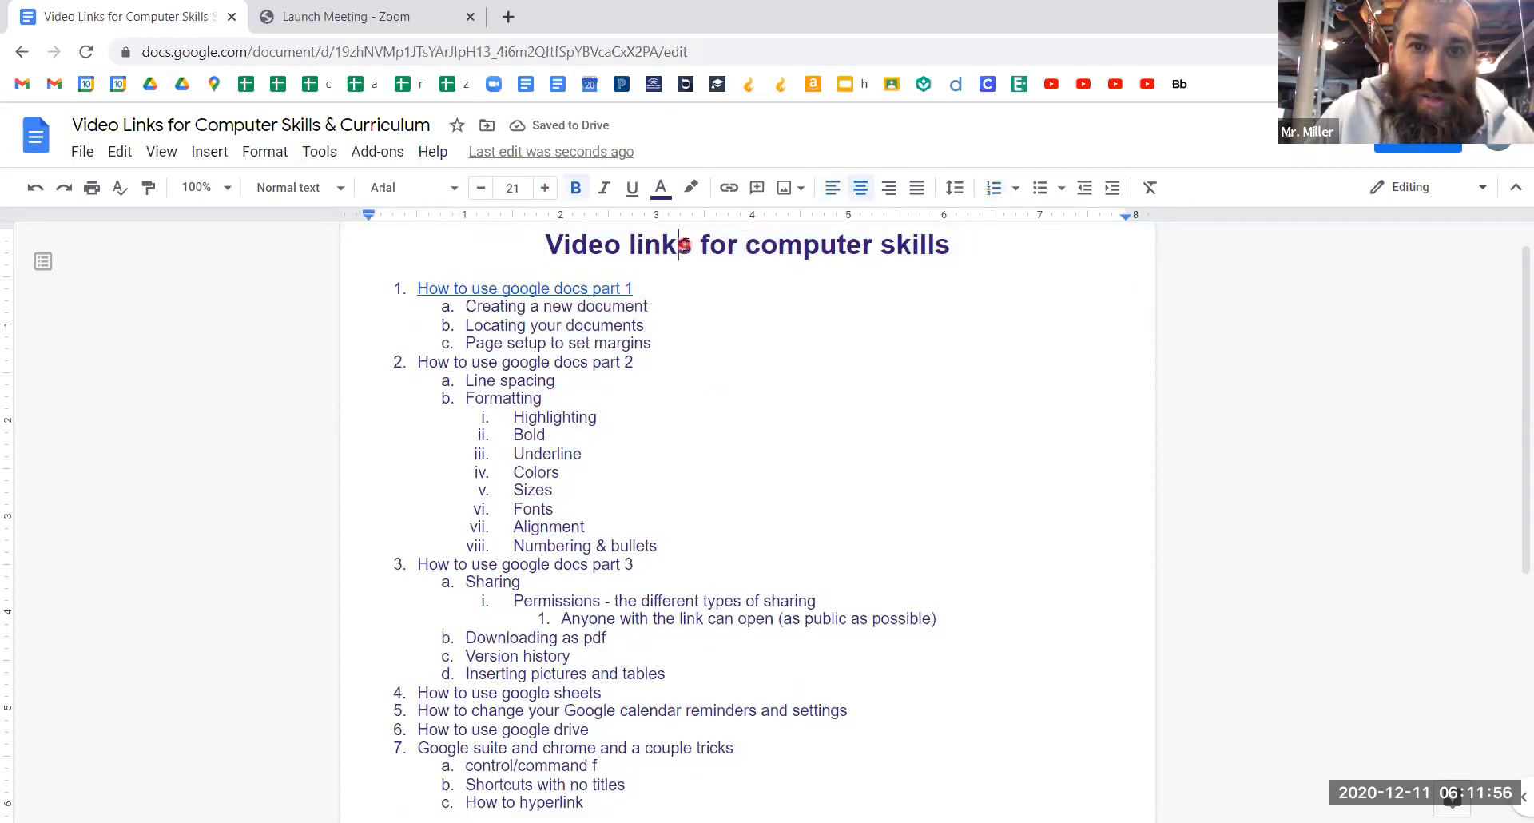
double_click(479, 189)
click(514, 187)
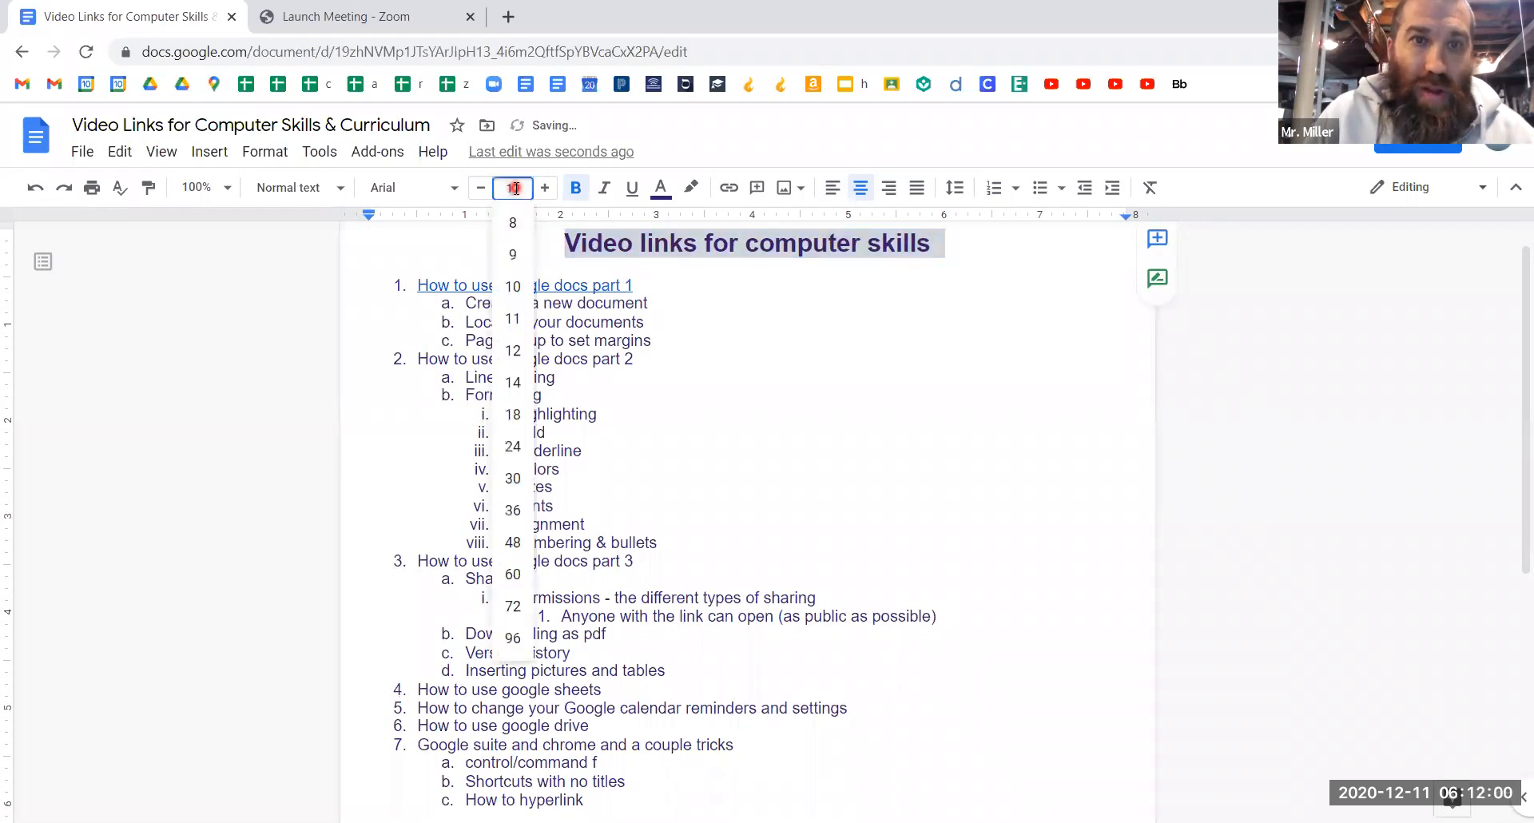
text(24)
key(Return)
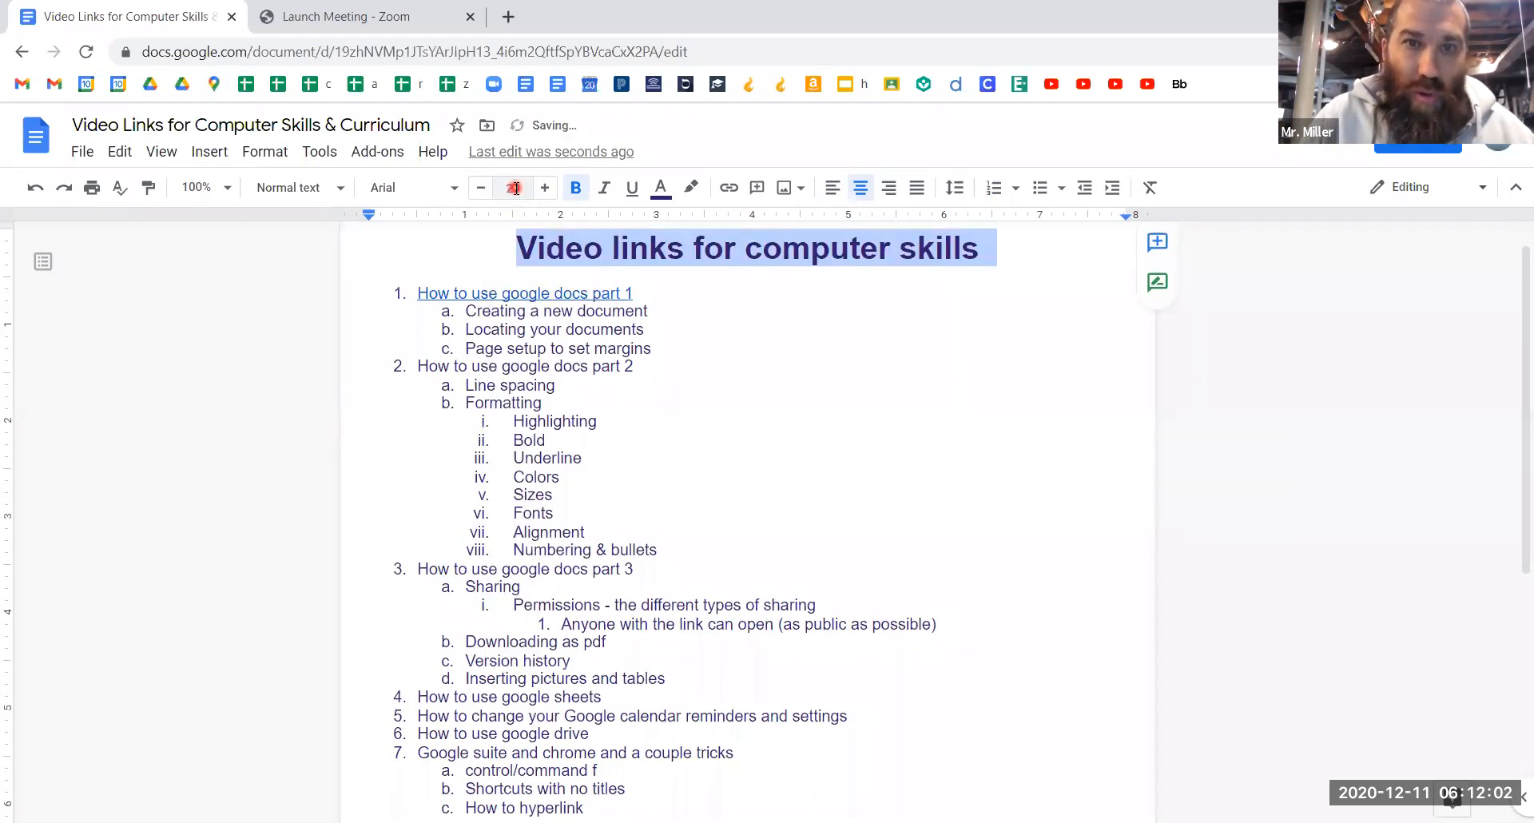
click(719, 305)
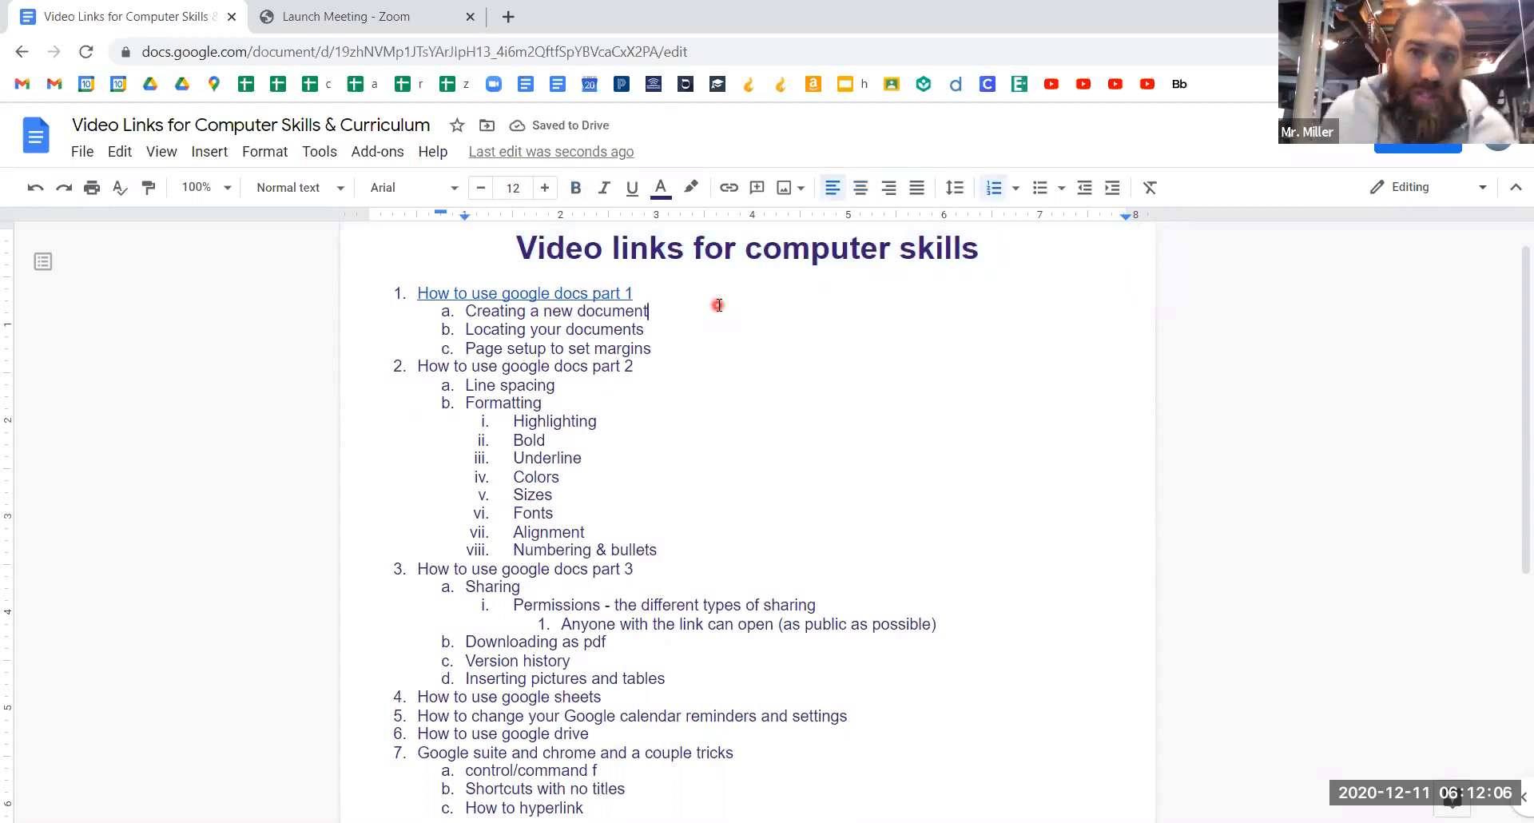
- Remove bold from the title line and reapply it
triple_click(664, 258)
click(664, 257)
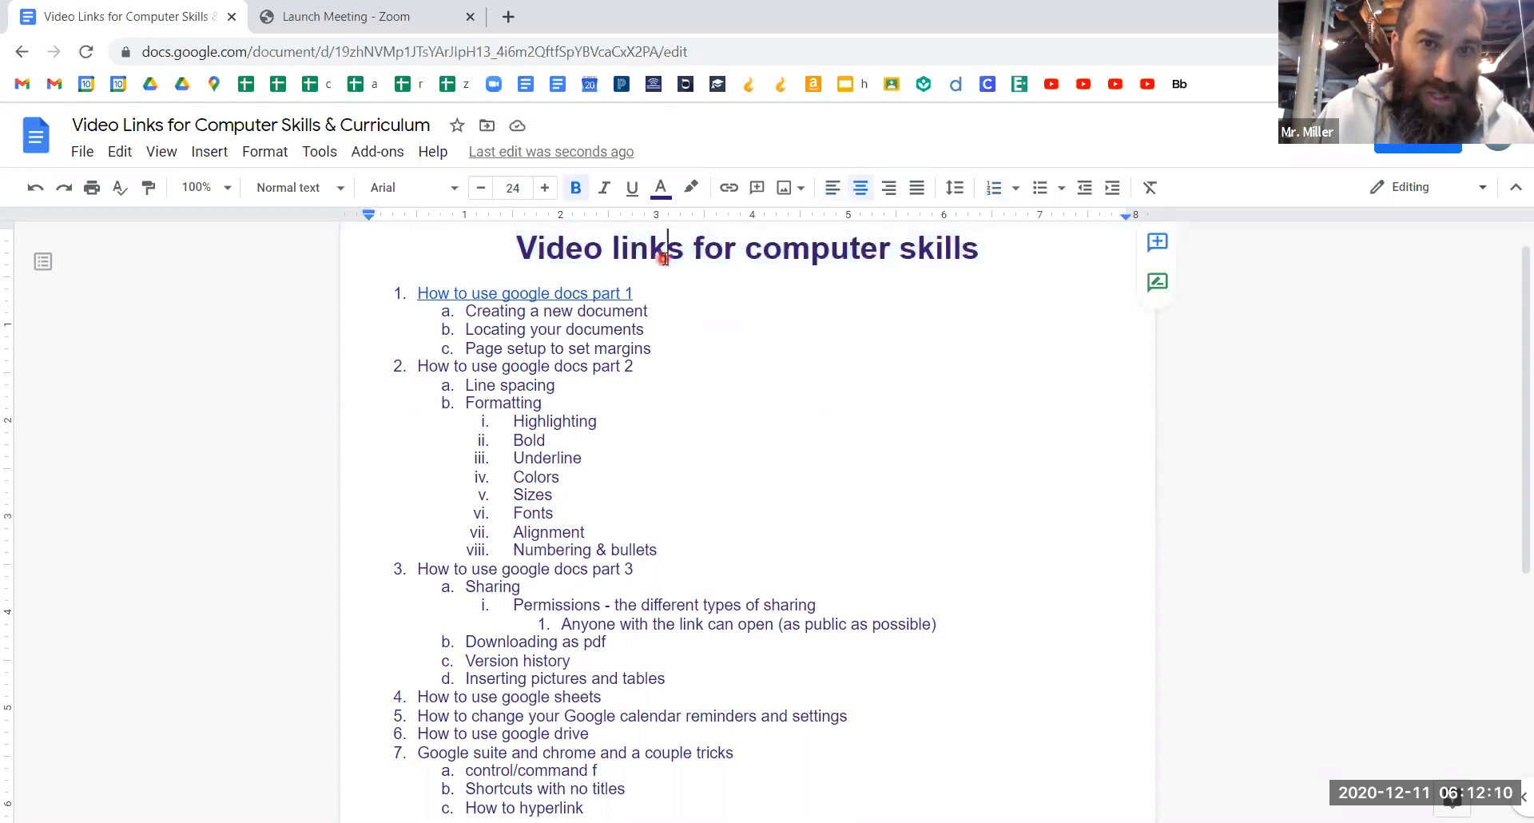
double_click(665, 251)
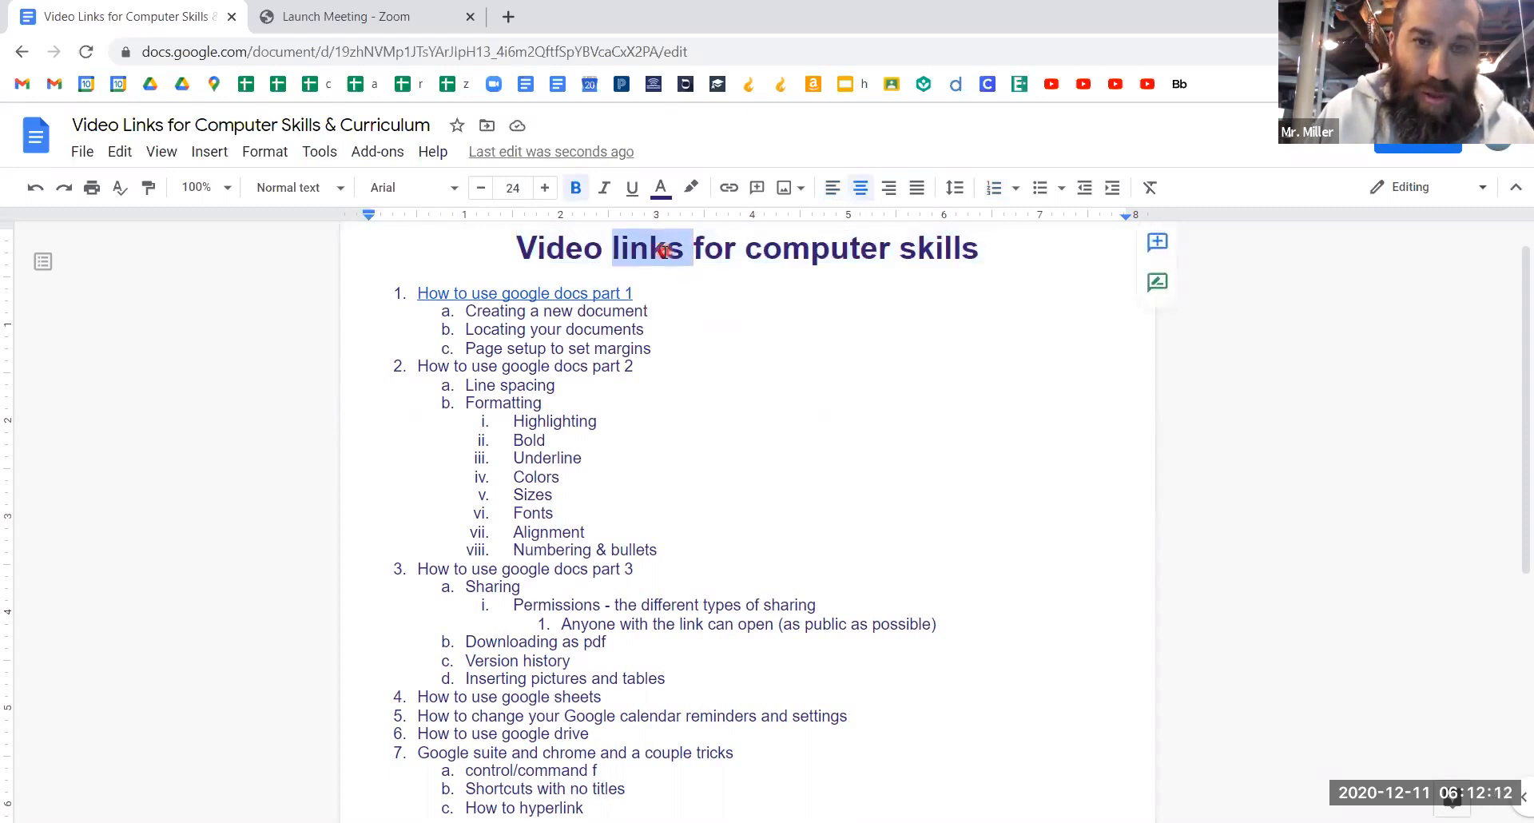
click(663, 251)
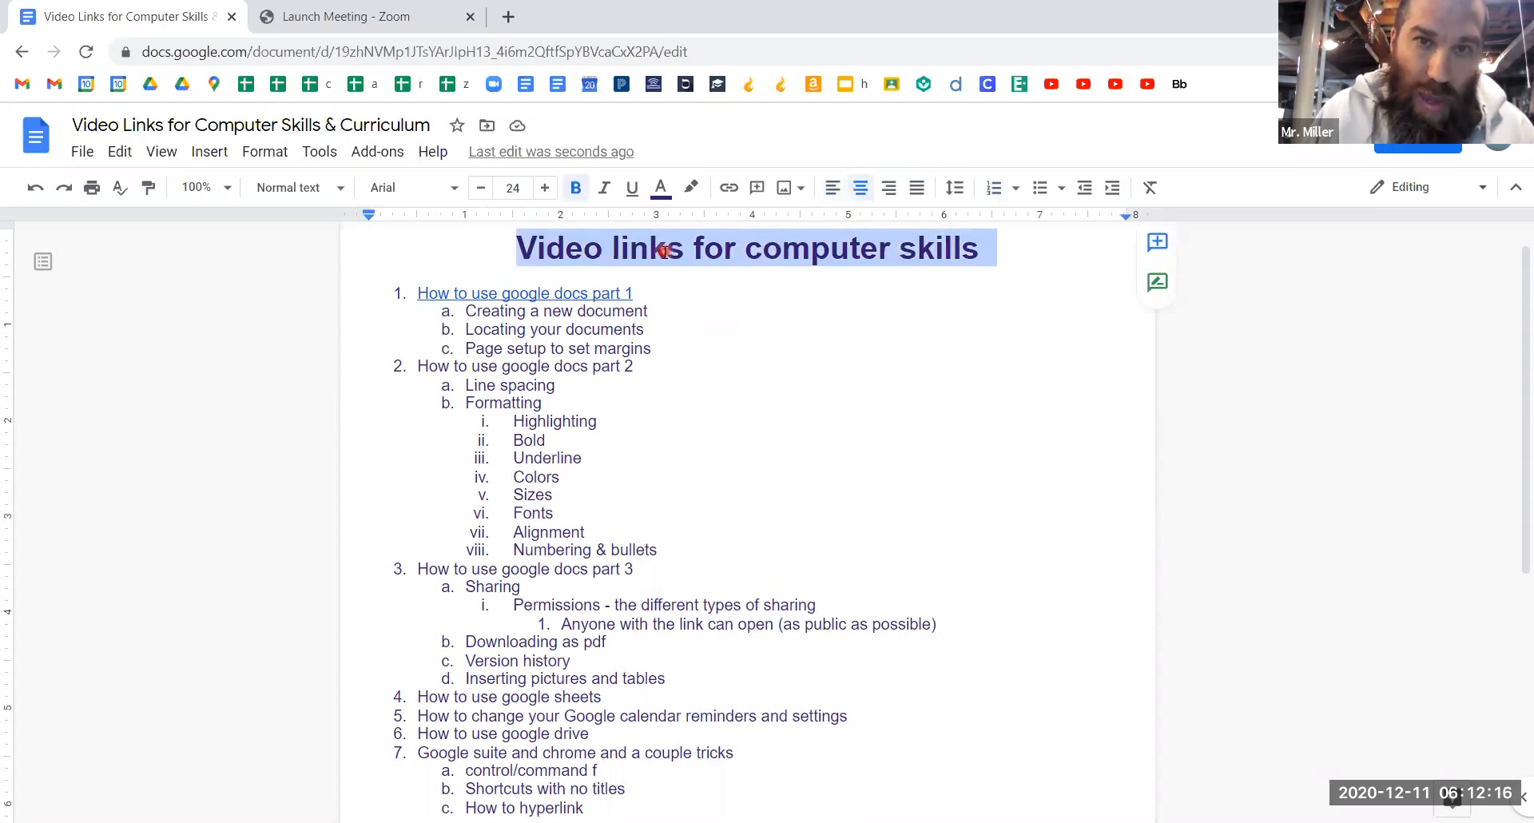
click(576, 189)
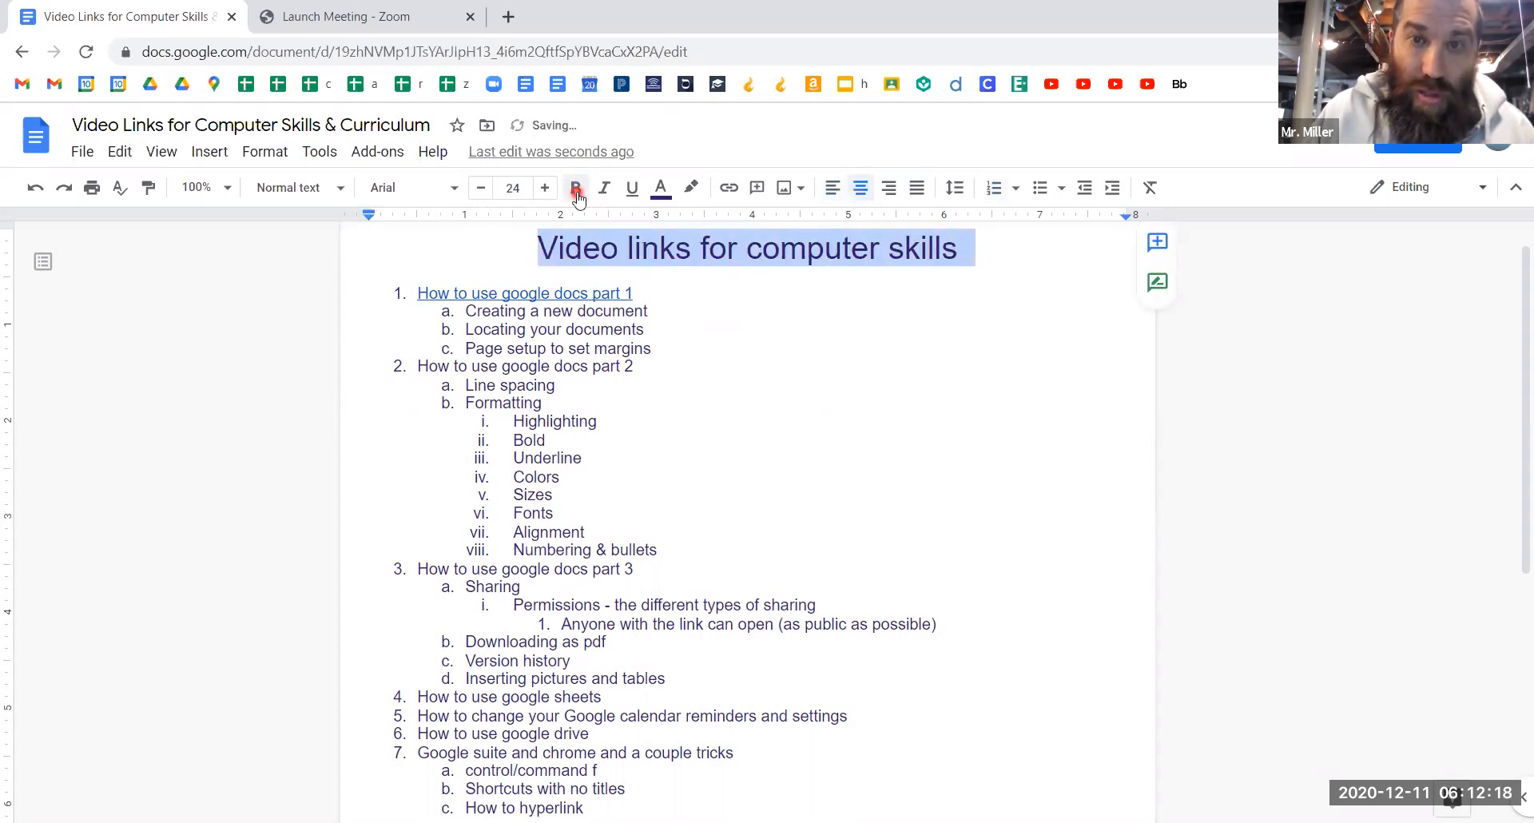
click(576, 190)
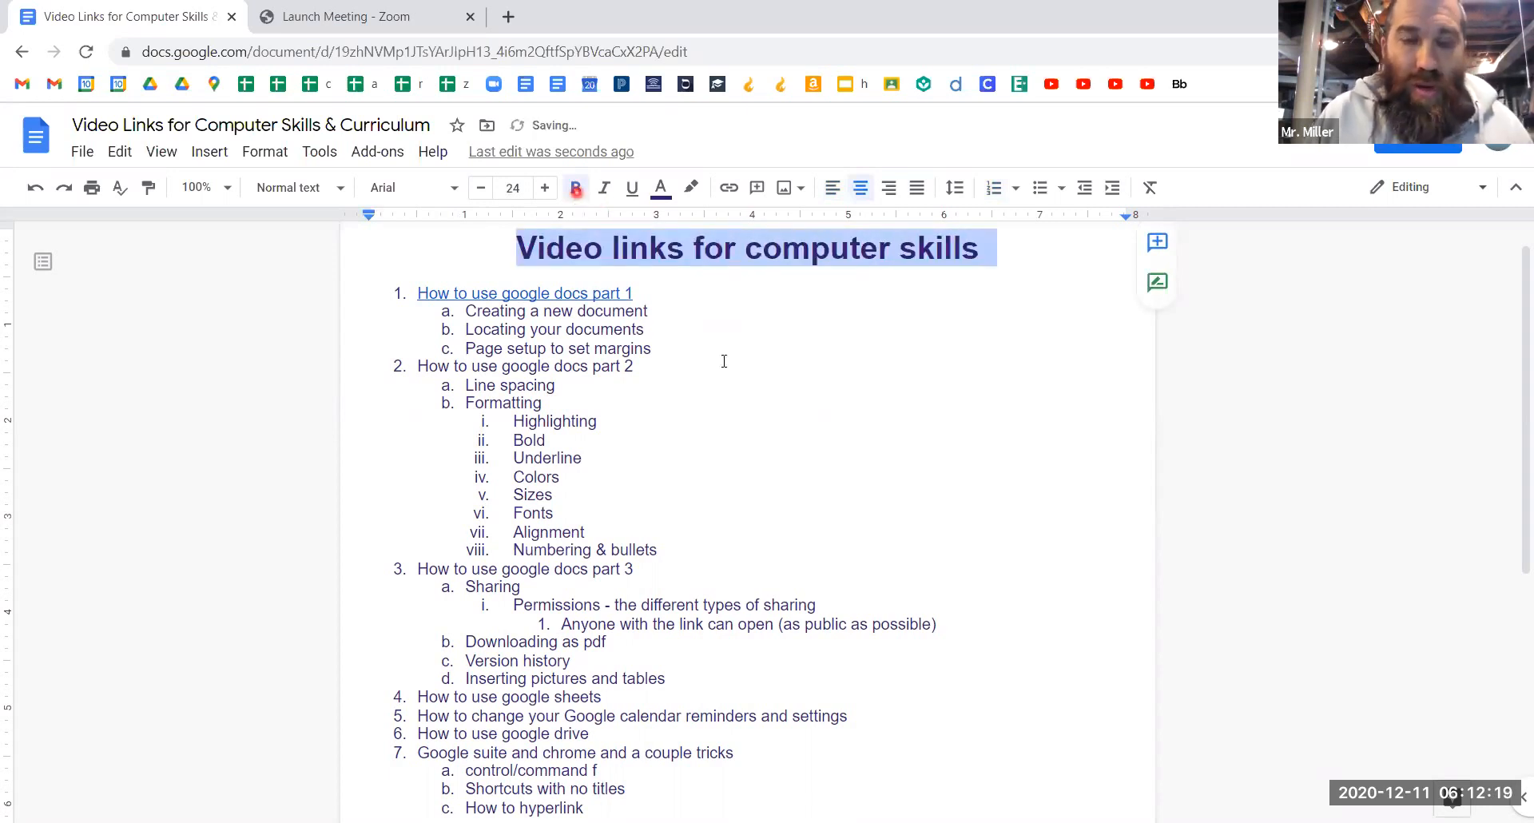
right_click(750, 419)
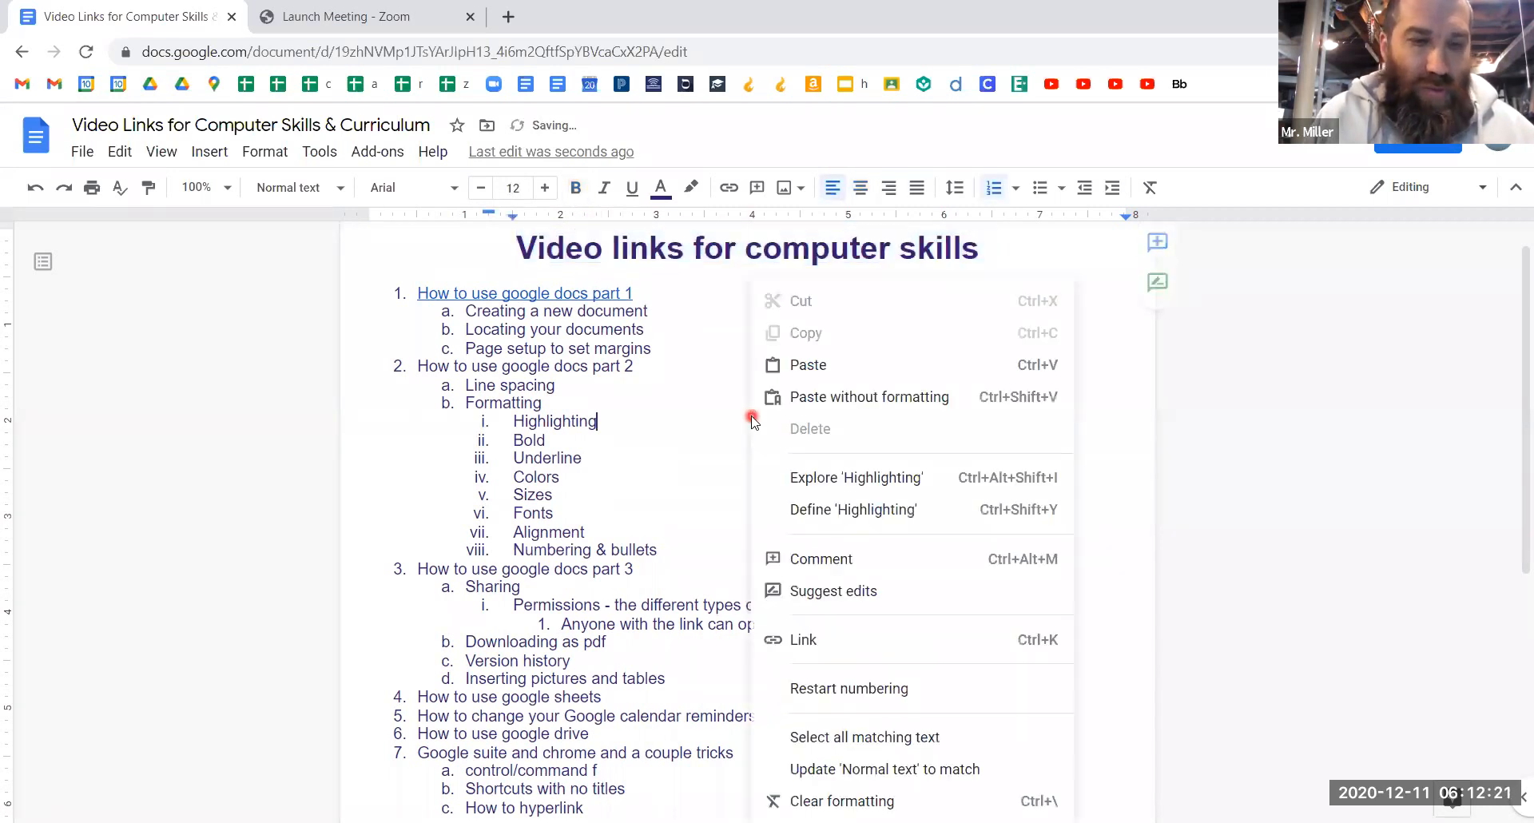
click(635, 487)
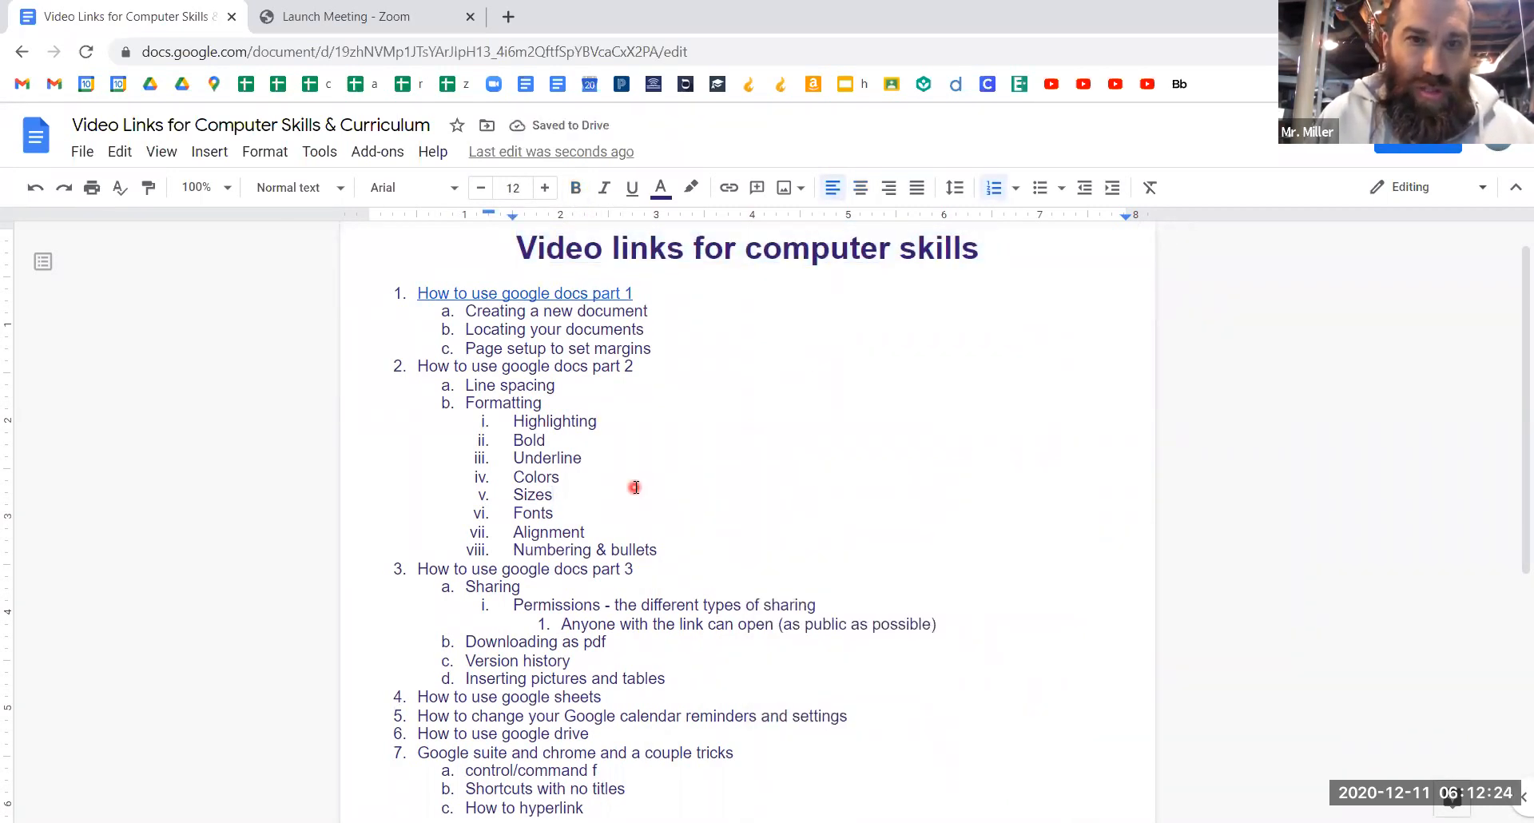
- Try underline and italic in turn on the "Line spacing" list item, removing each one again
triple_click(484, 367)
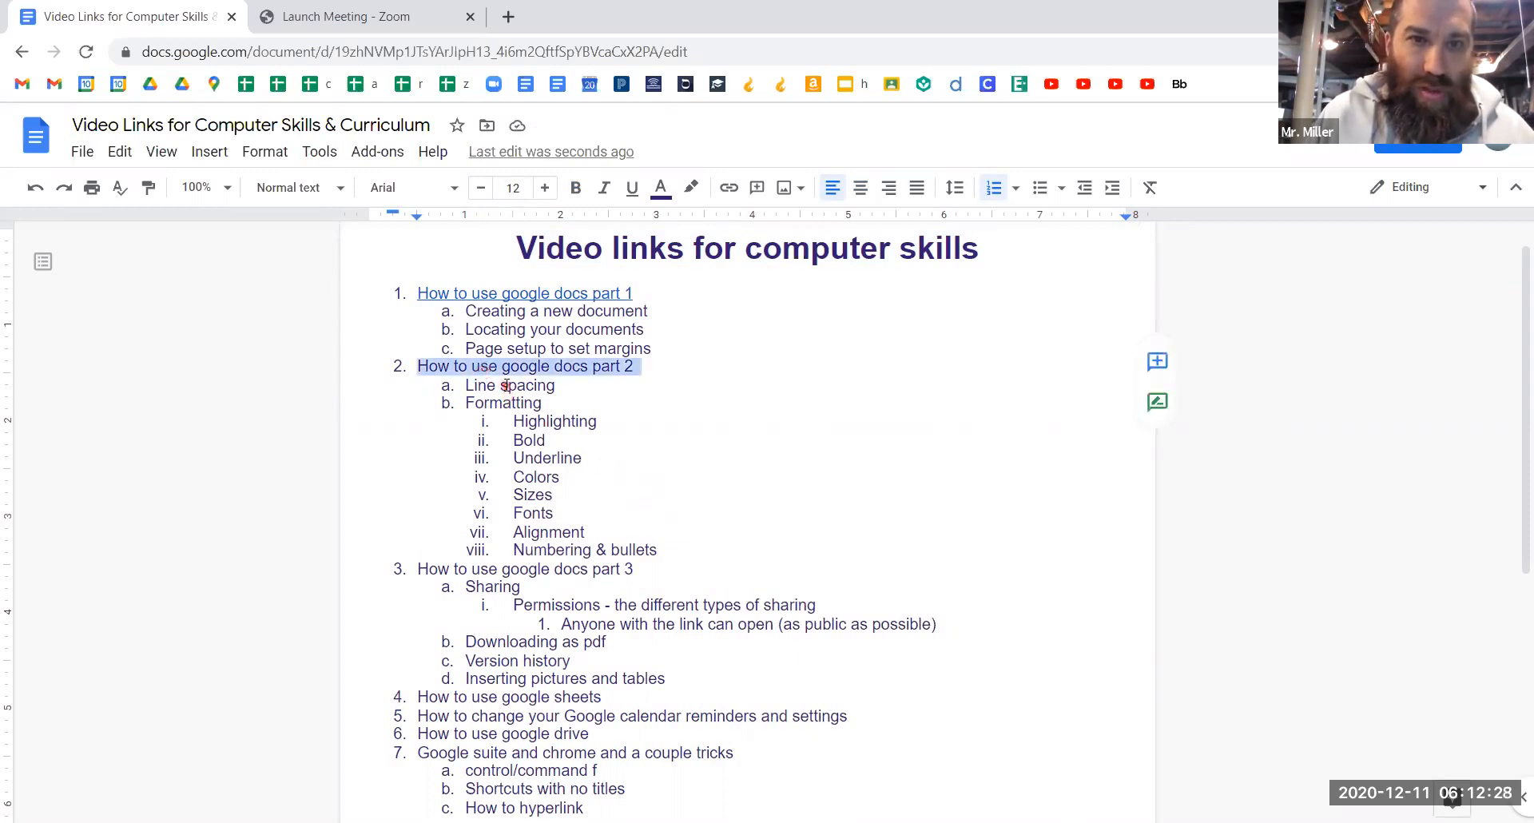
triple_click(507, 385)
click(632, 188)
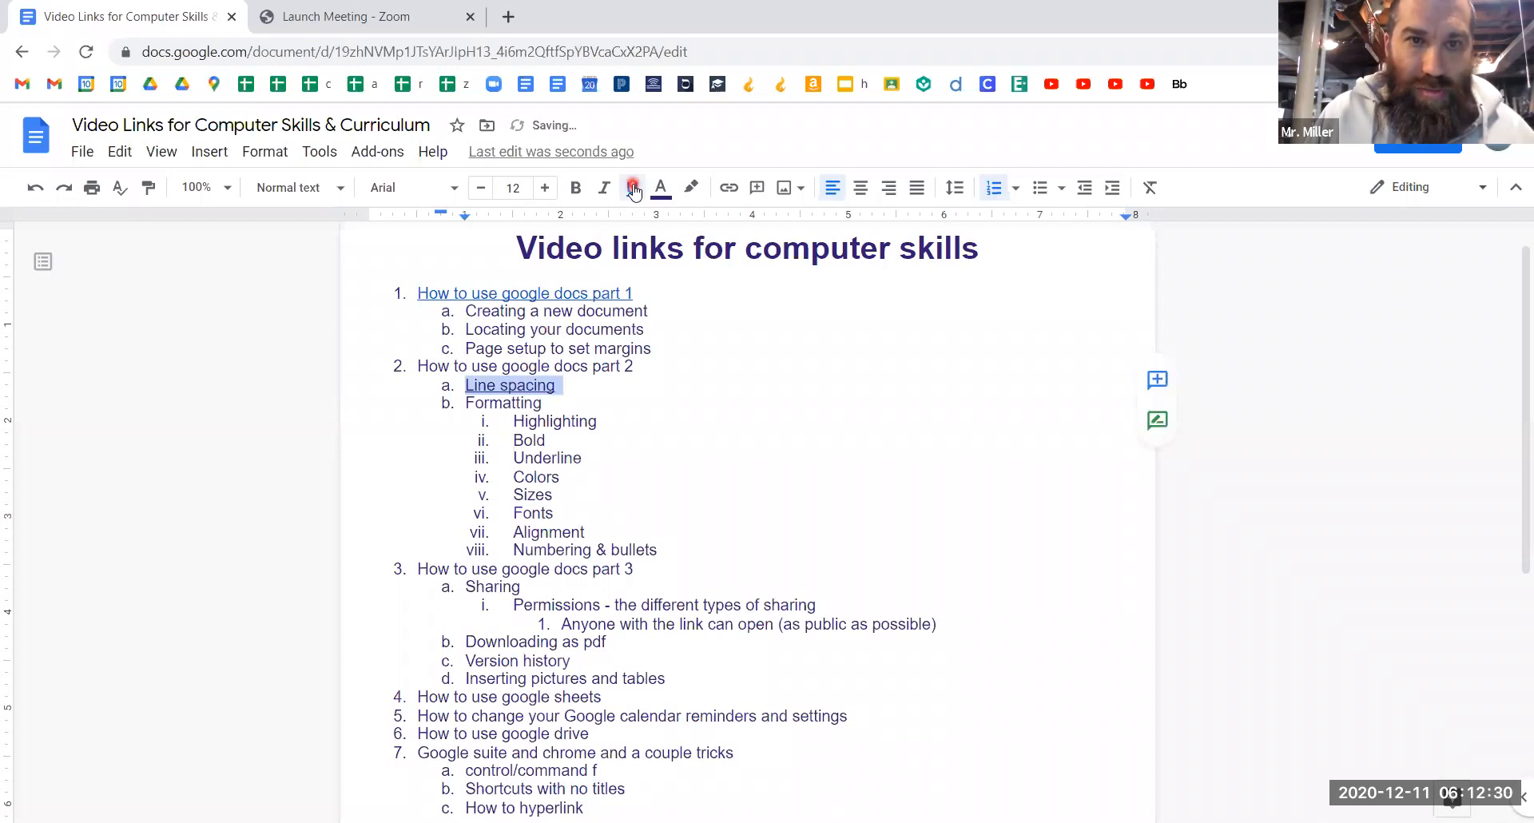
click(634, 190)
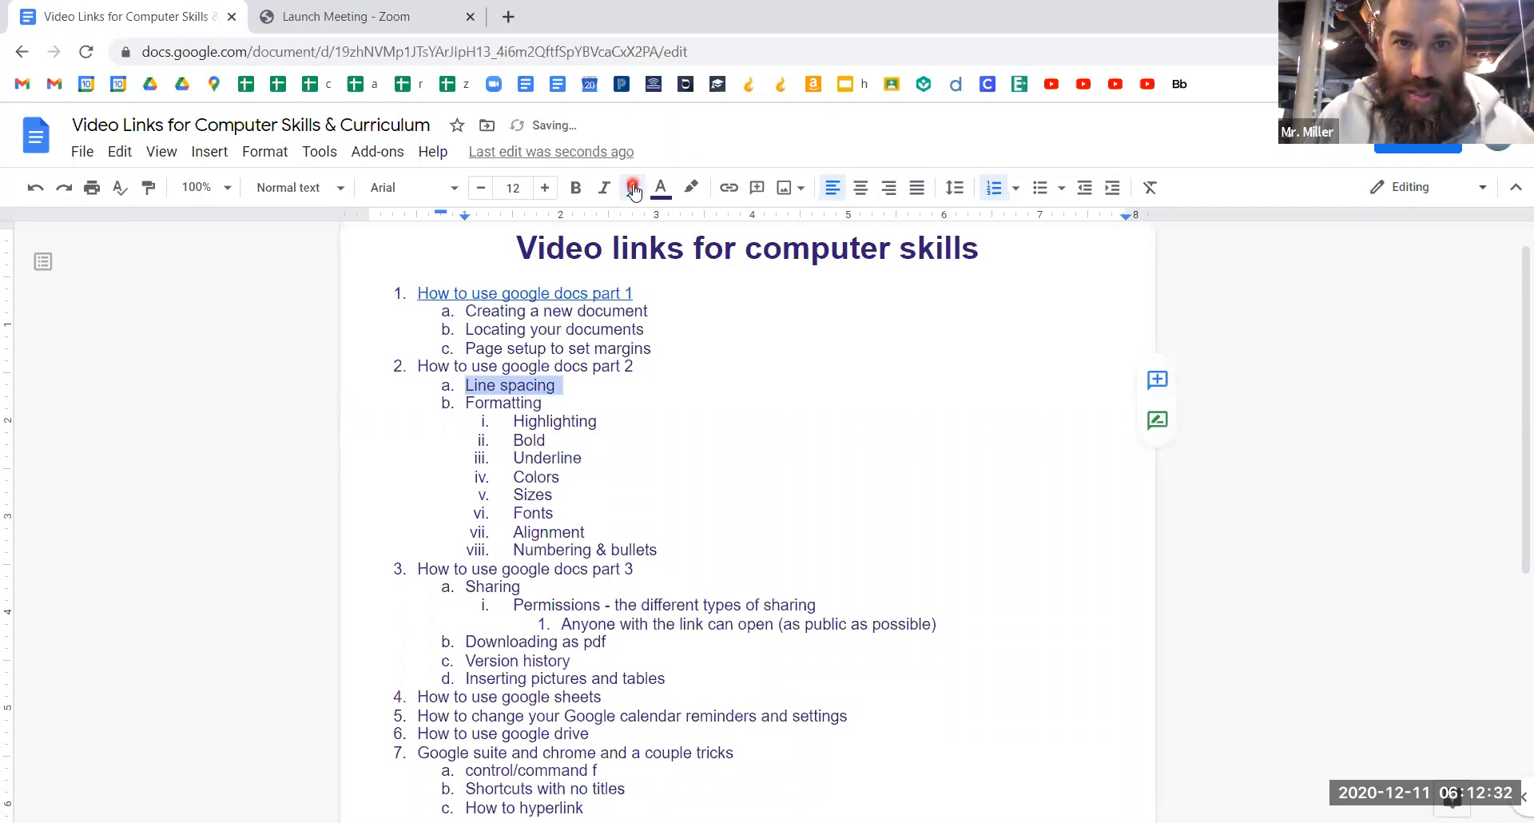
click(607, 190)
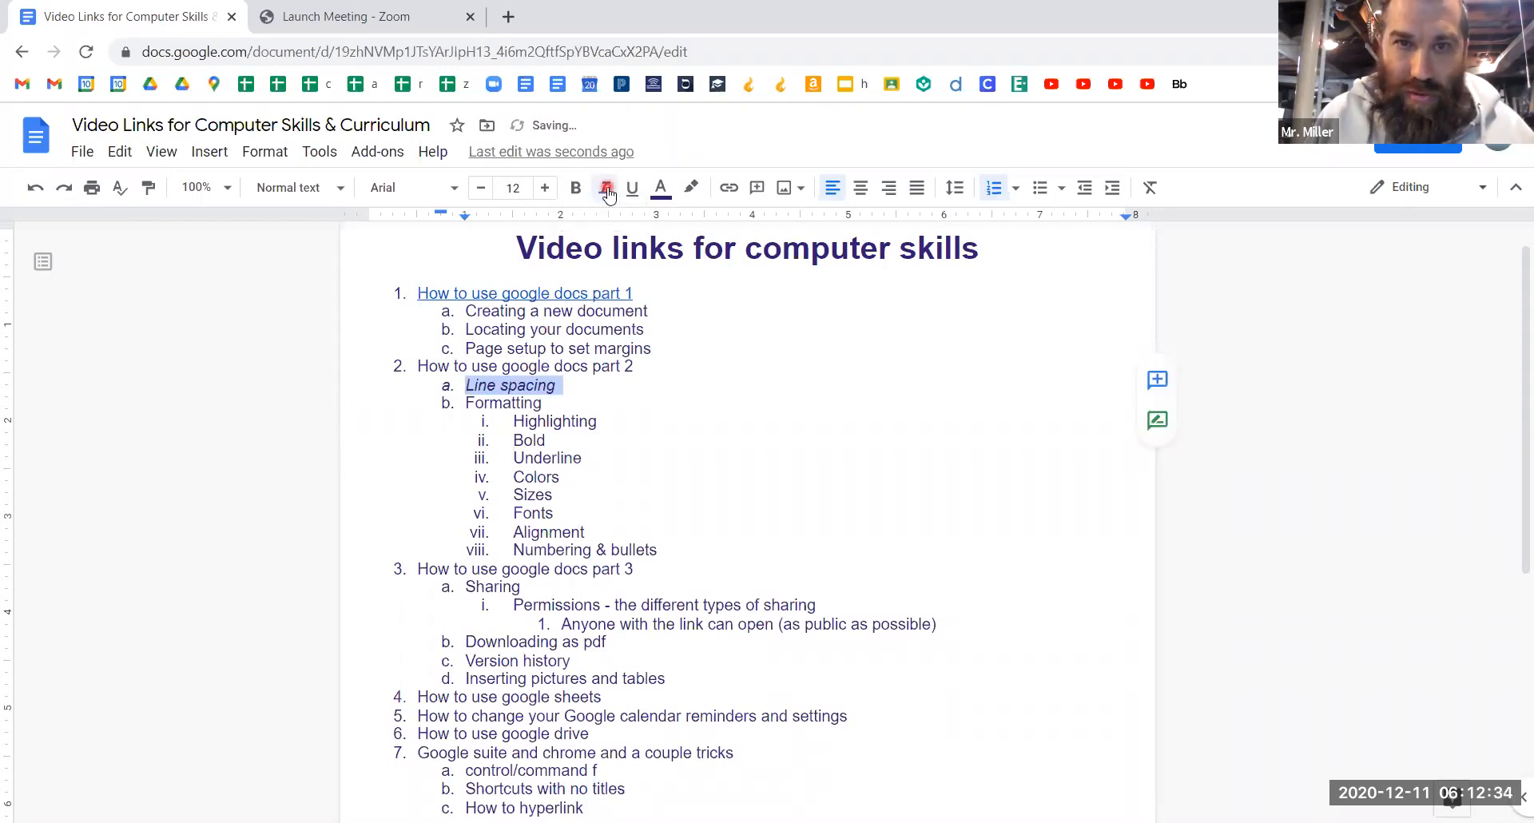
click(607, 190)
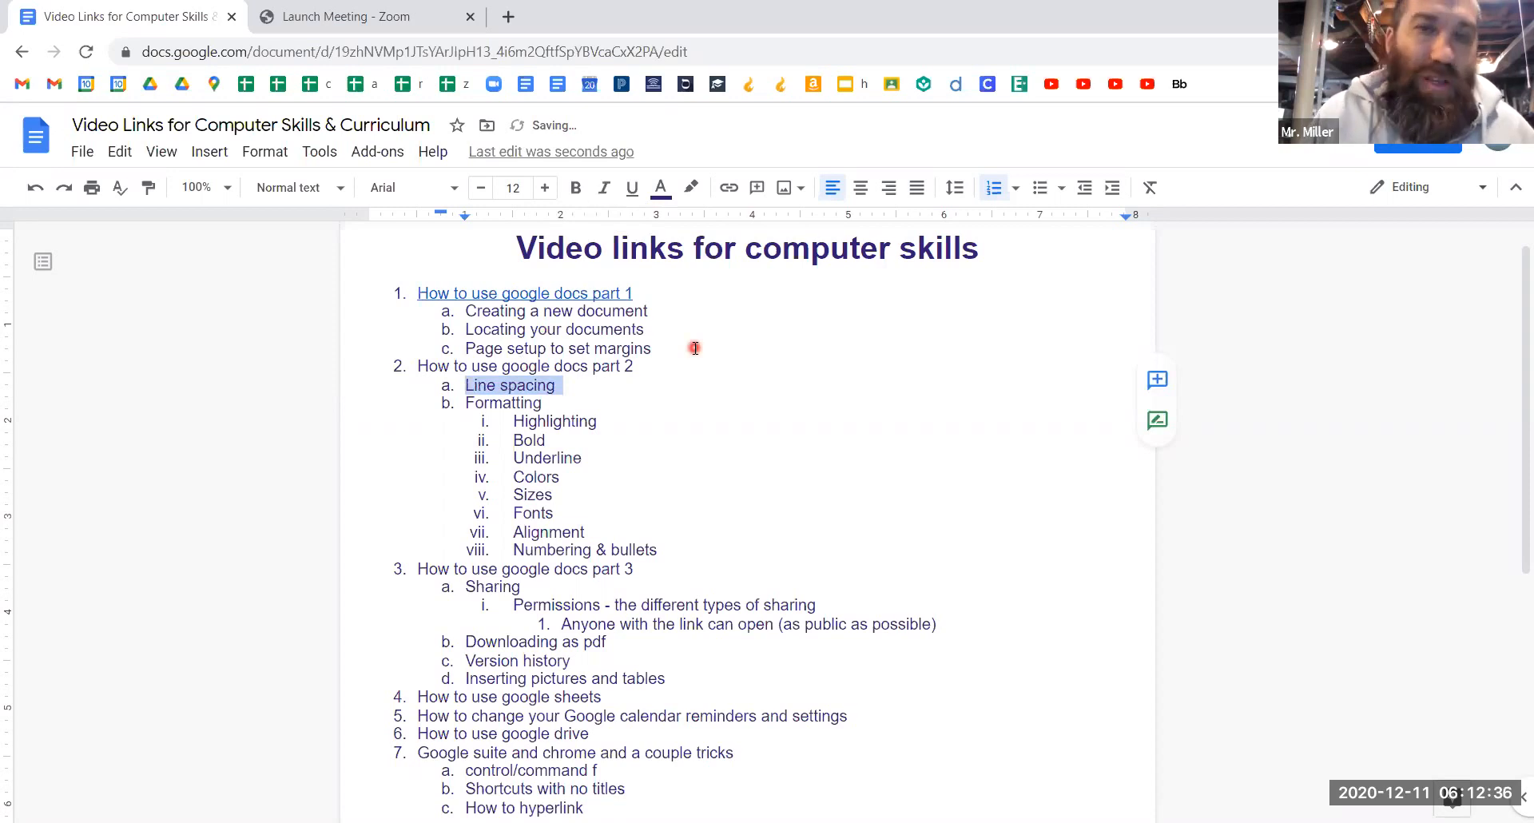
- Highlight the "Line spacing" list item in yellow
click(690, 187)
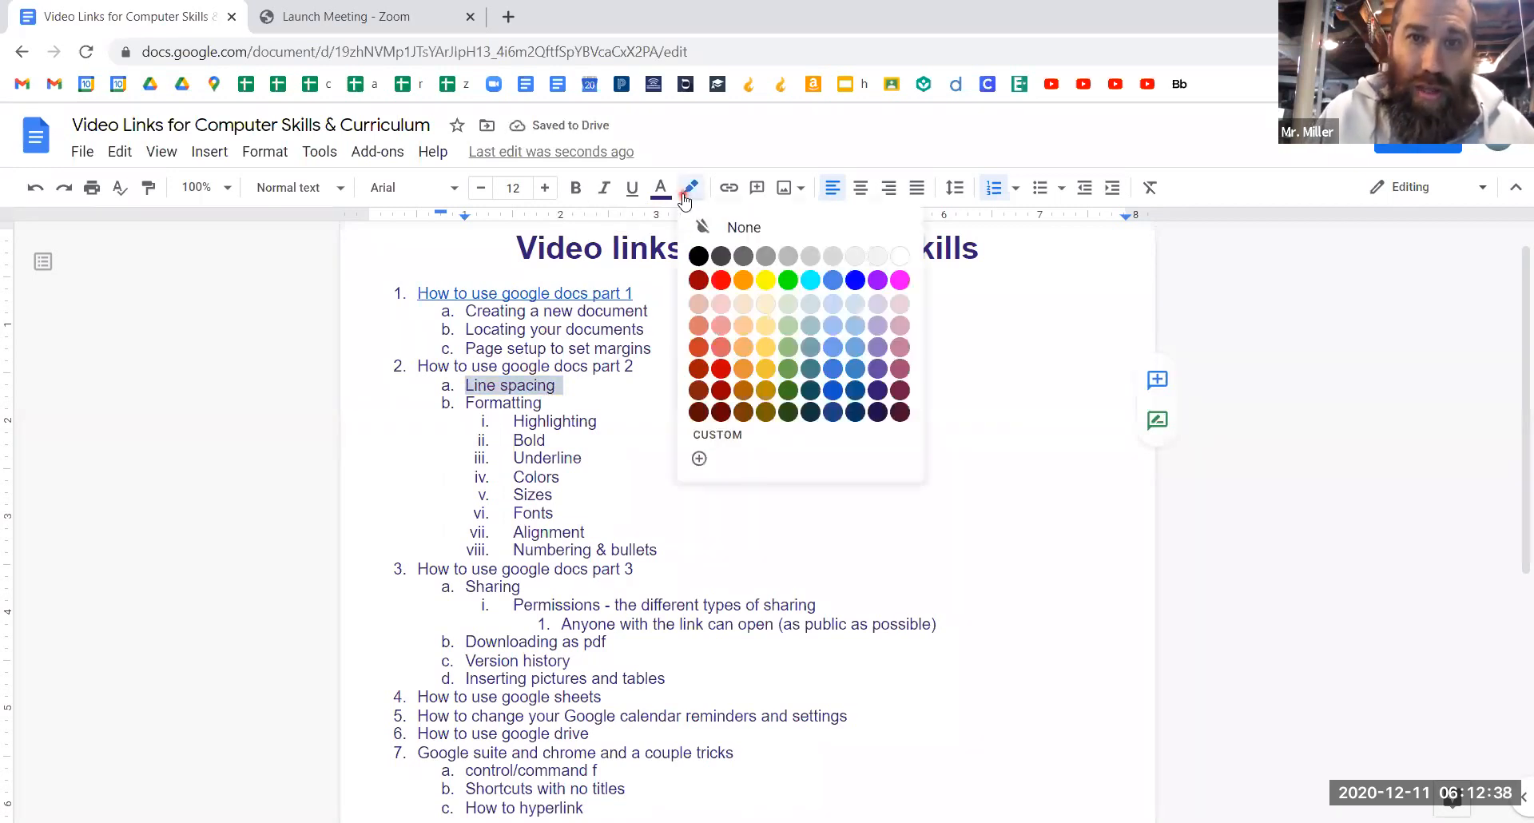
click(646, 367)
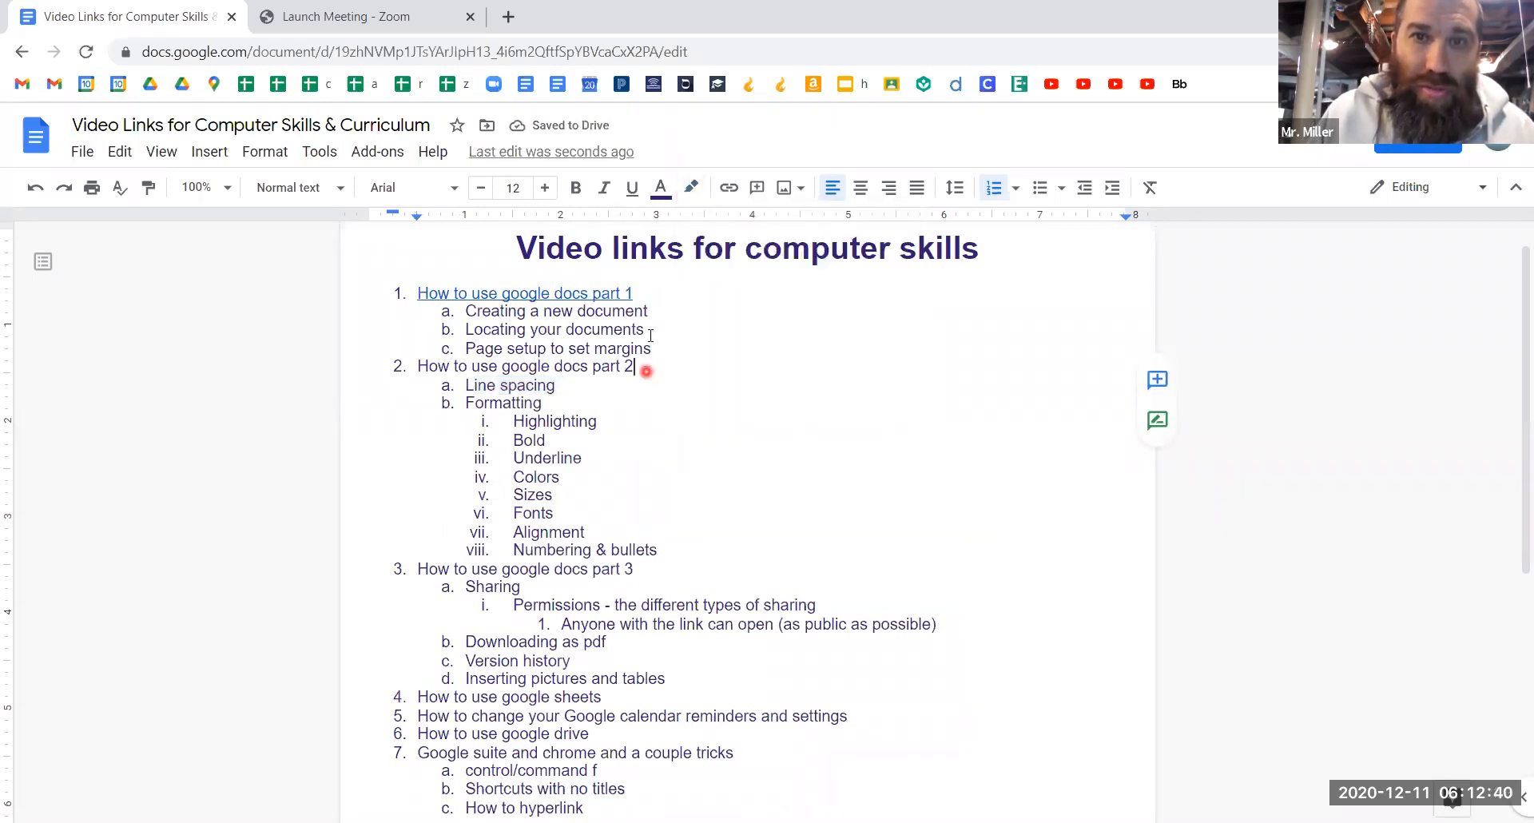
double_click(530, 387)
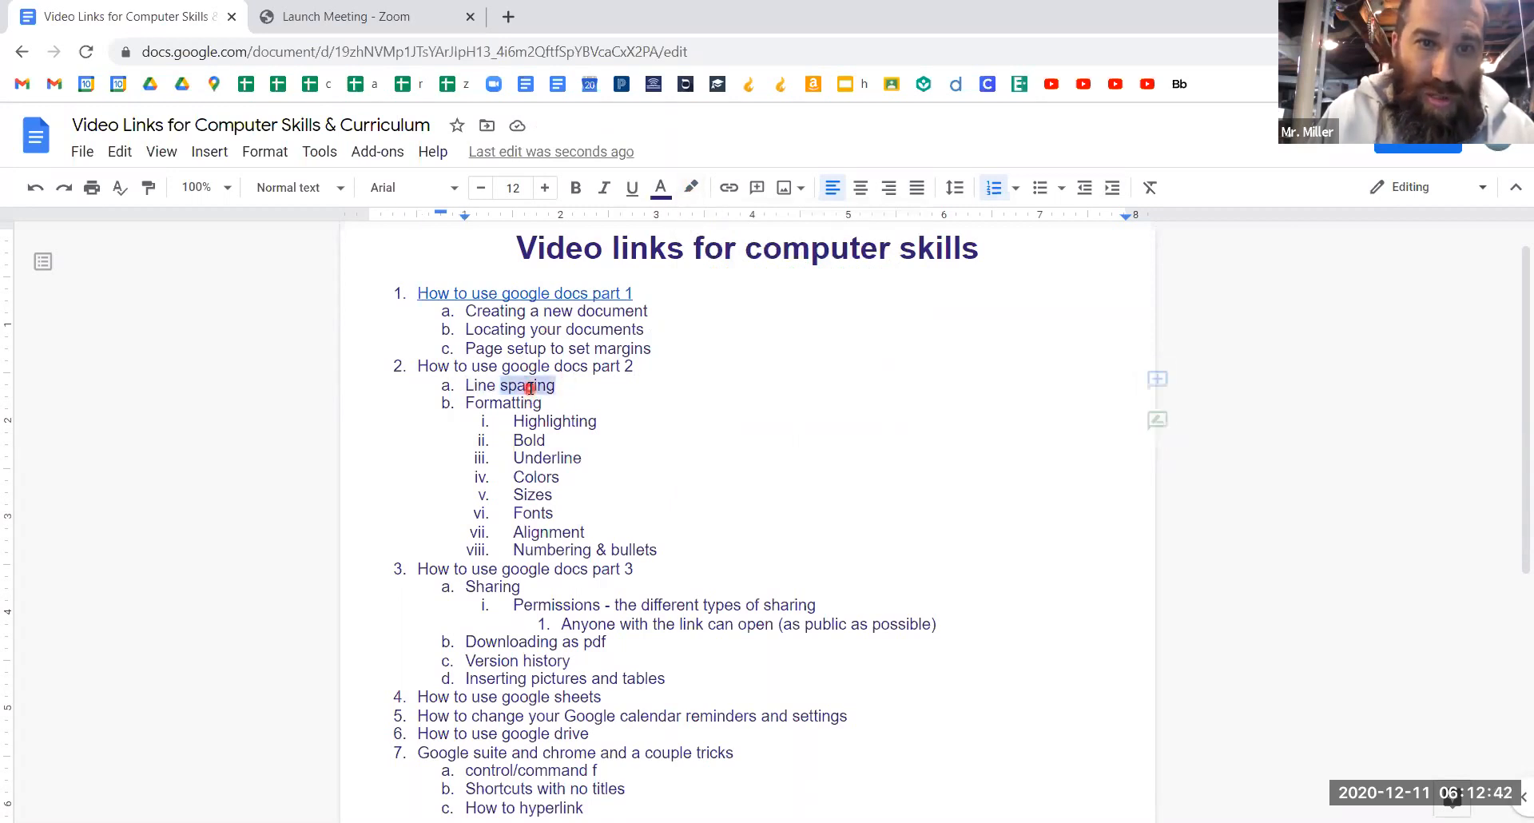
triple_click(529, 386)
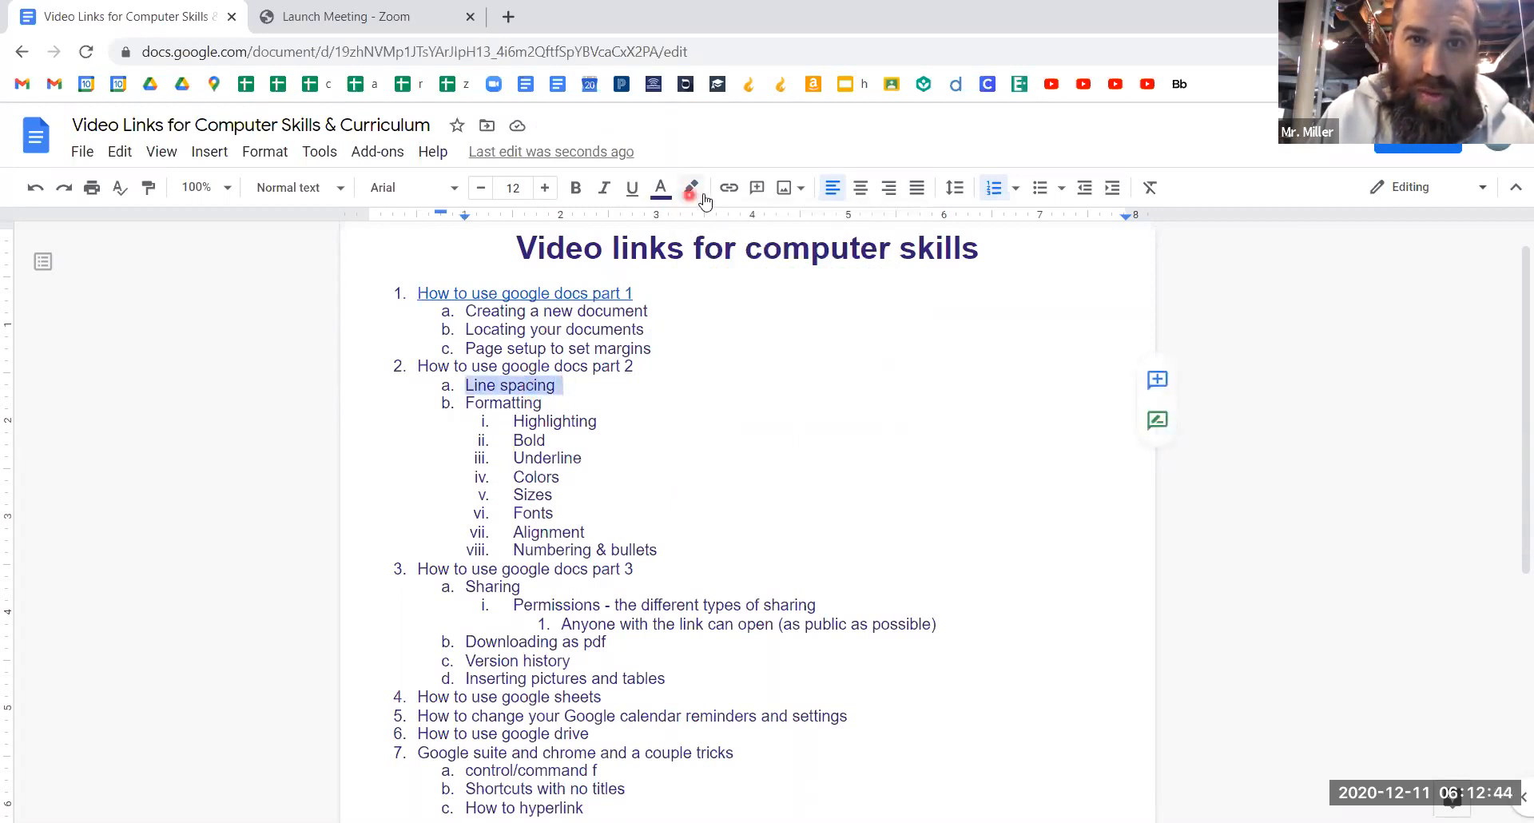
click(533, 397)
triple_click(518, 385)
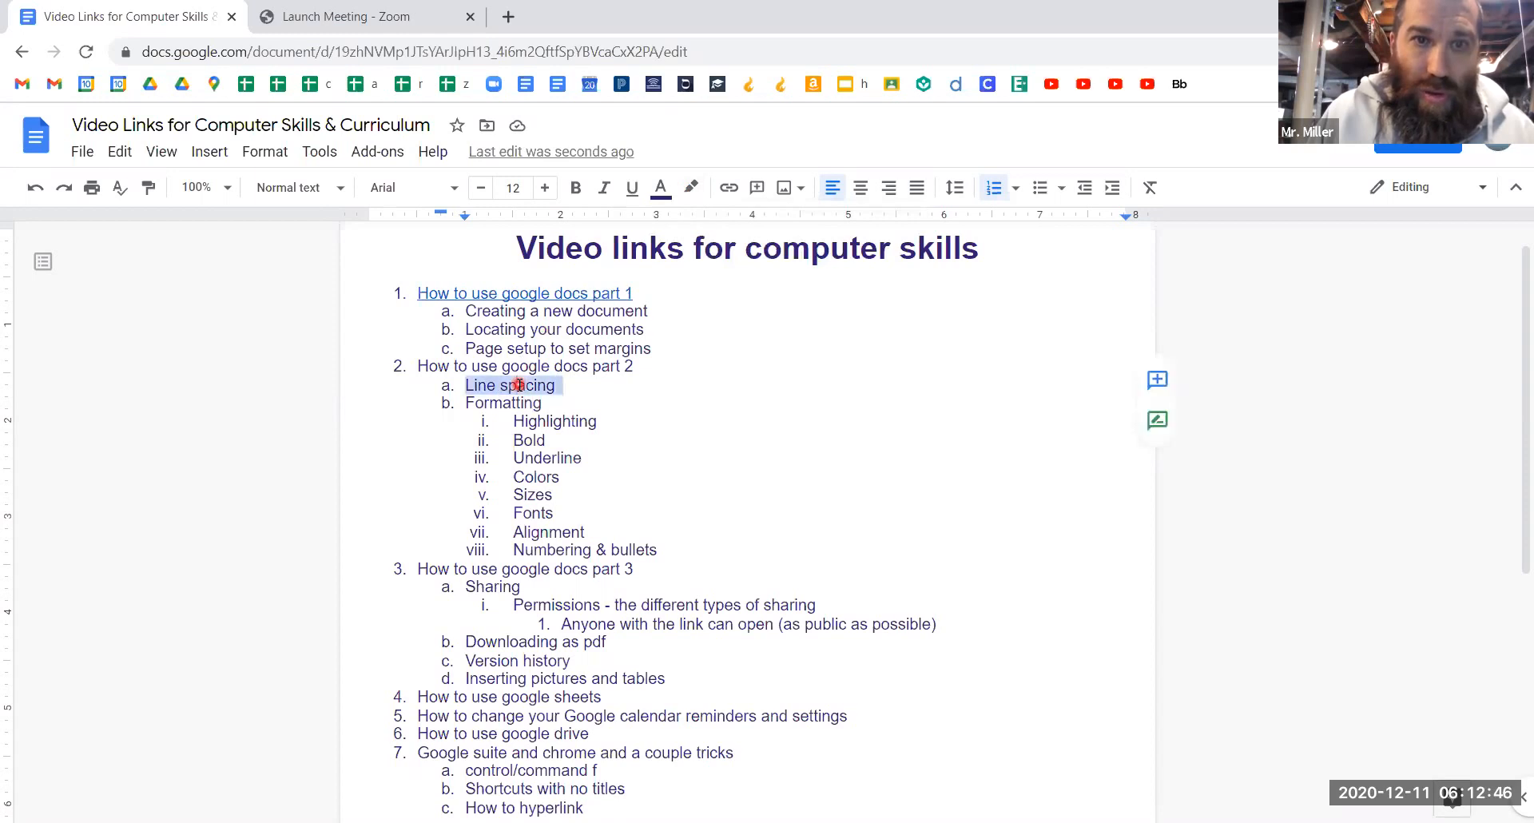
click(690, 187)
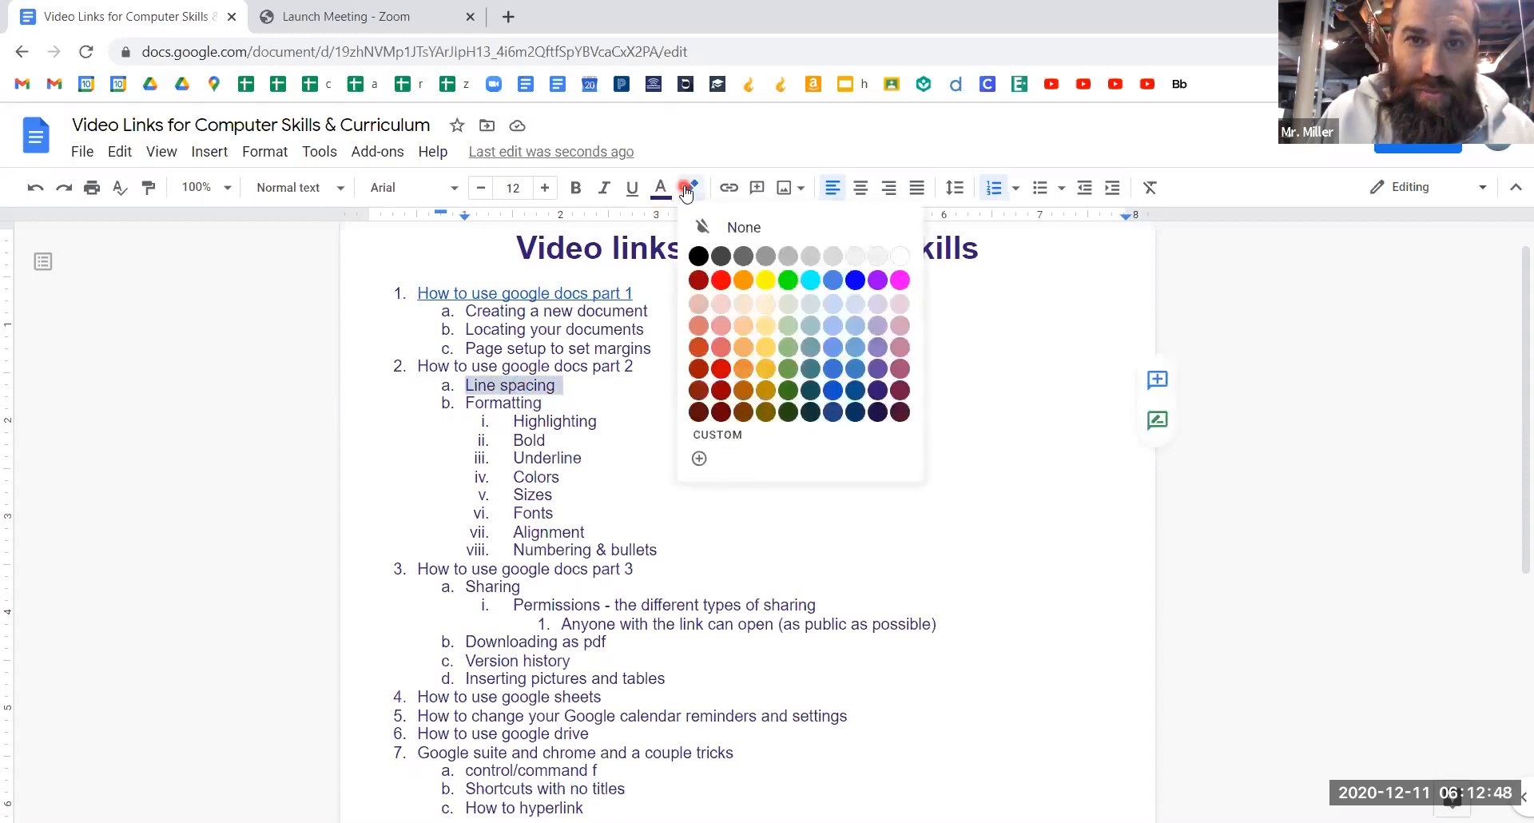
click(765, 280)
click(735, 525)
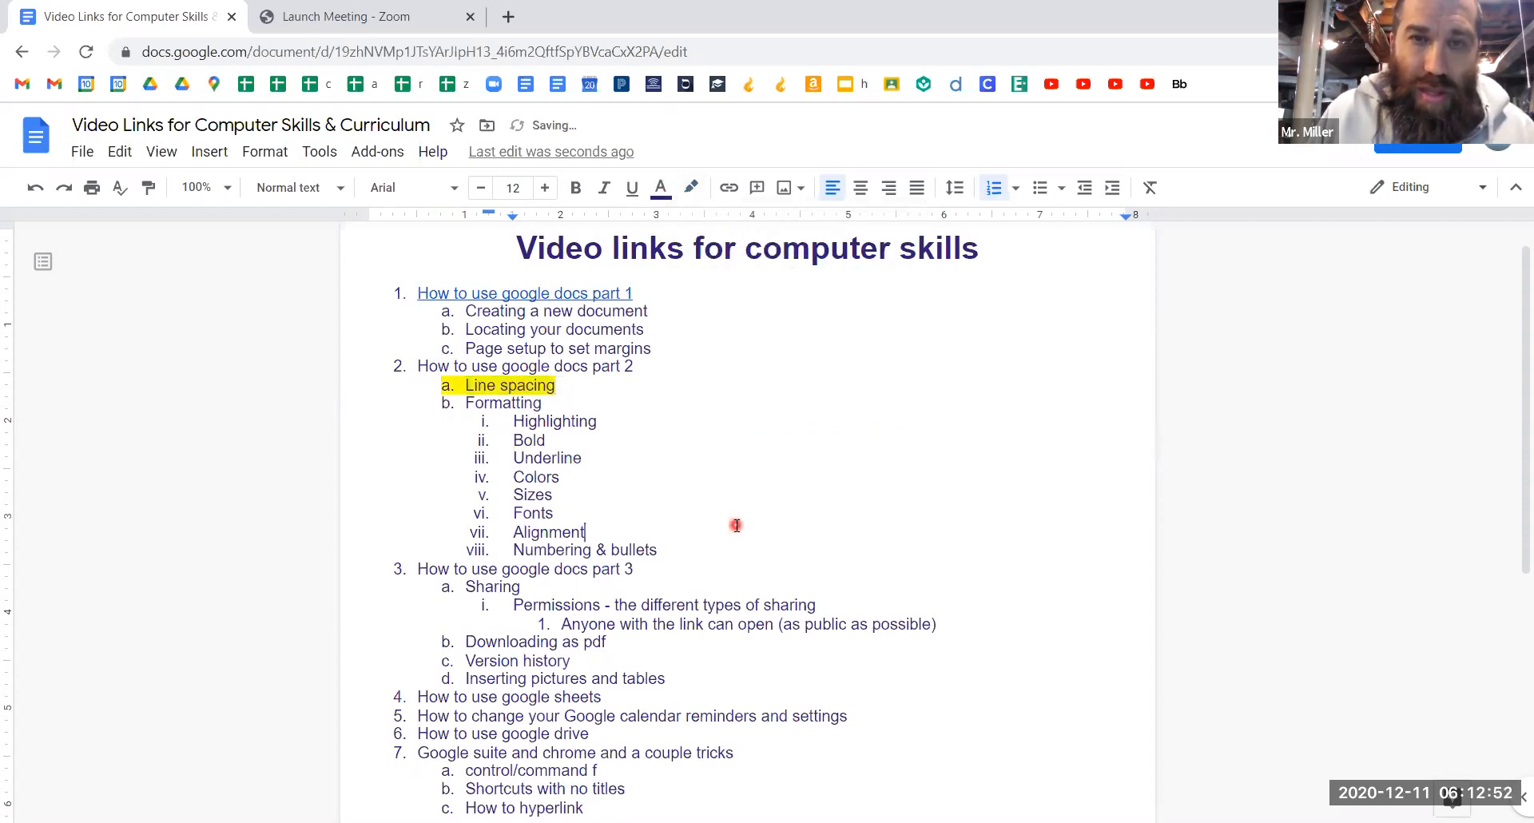
- Highlight the list item "How to use google docs part 2" in cyan
triple_click(562, 370)
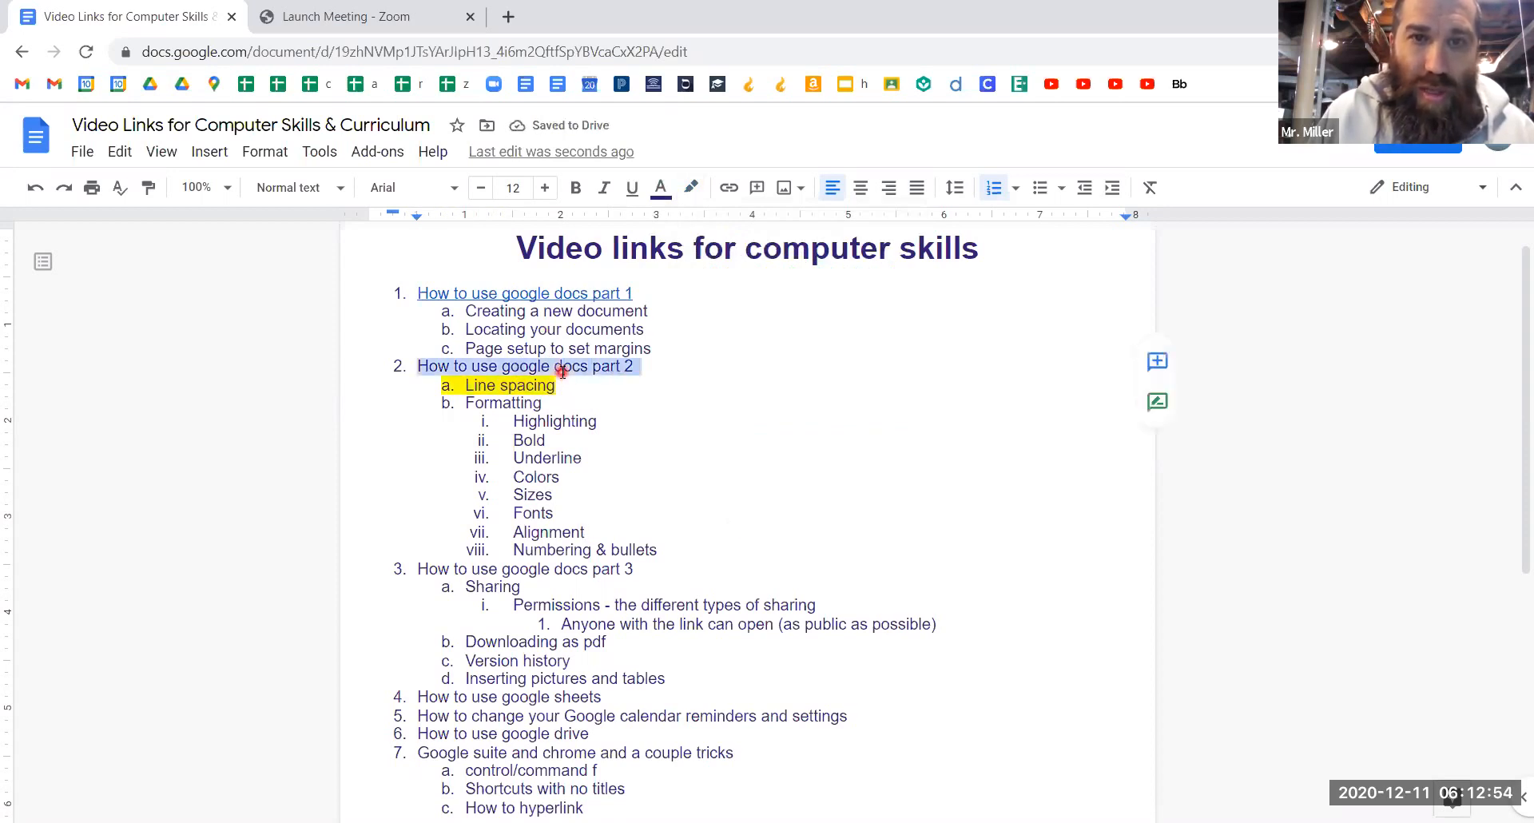
click(691, 187)
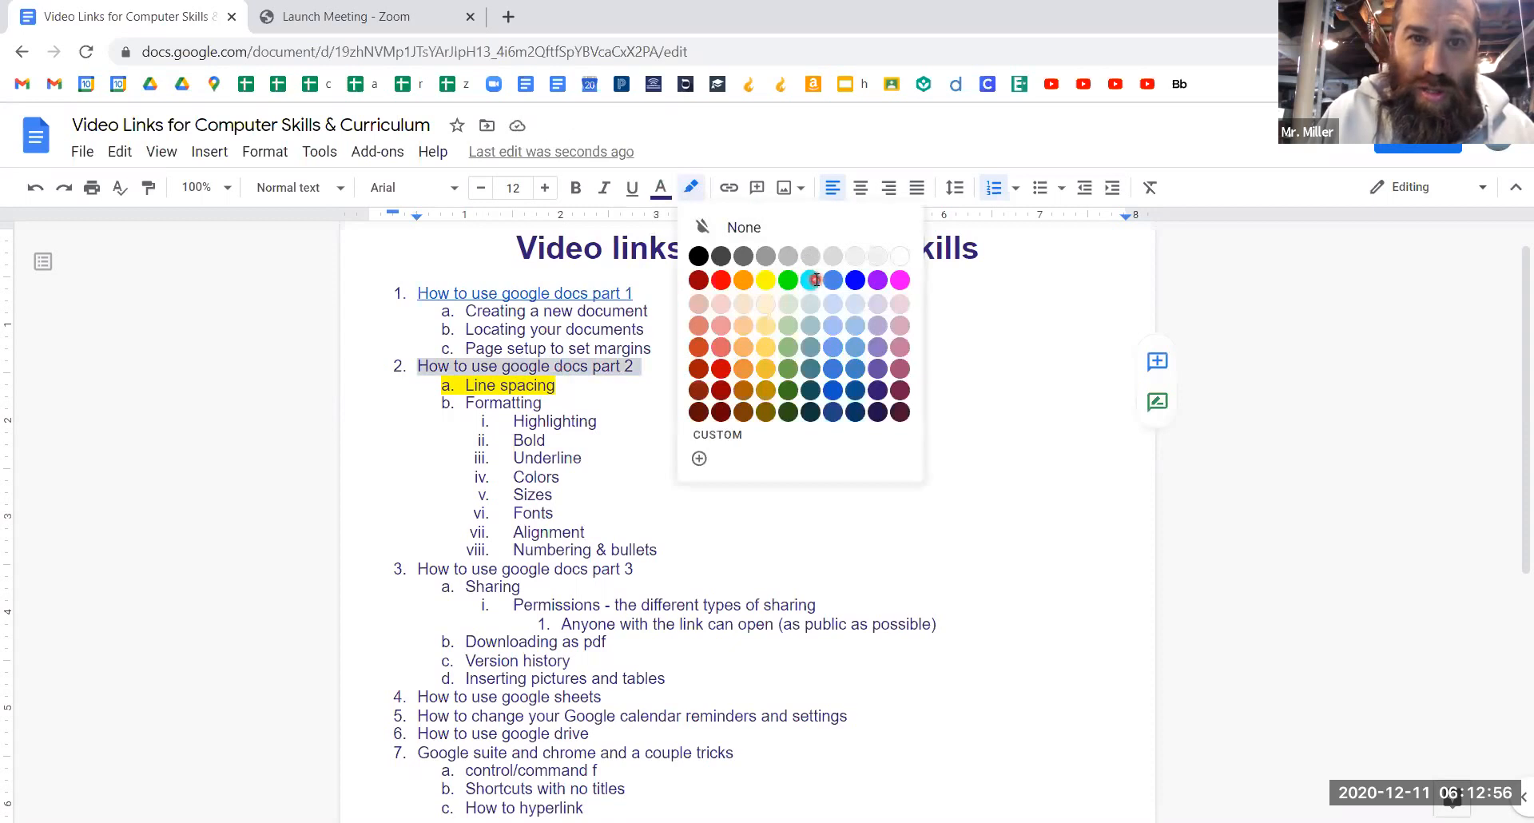
click(811, 280)
click(718, 418)
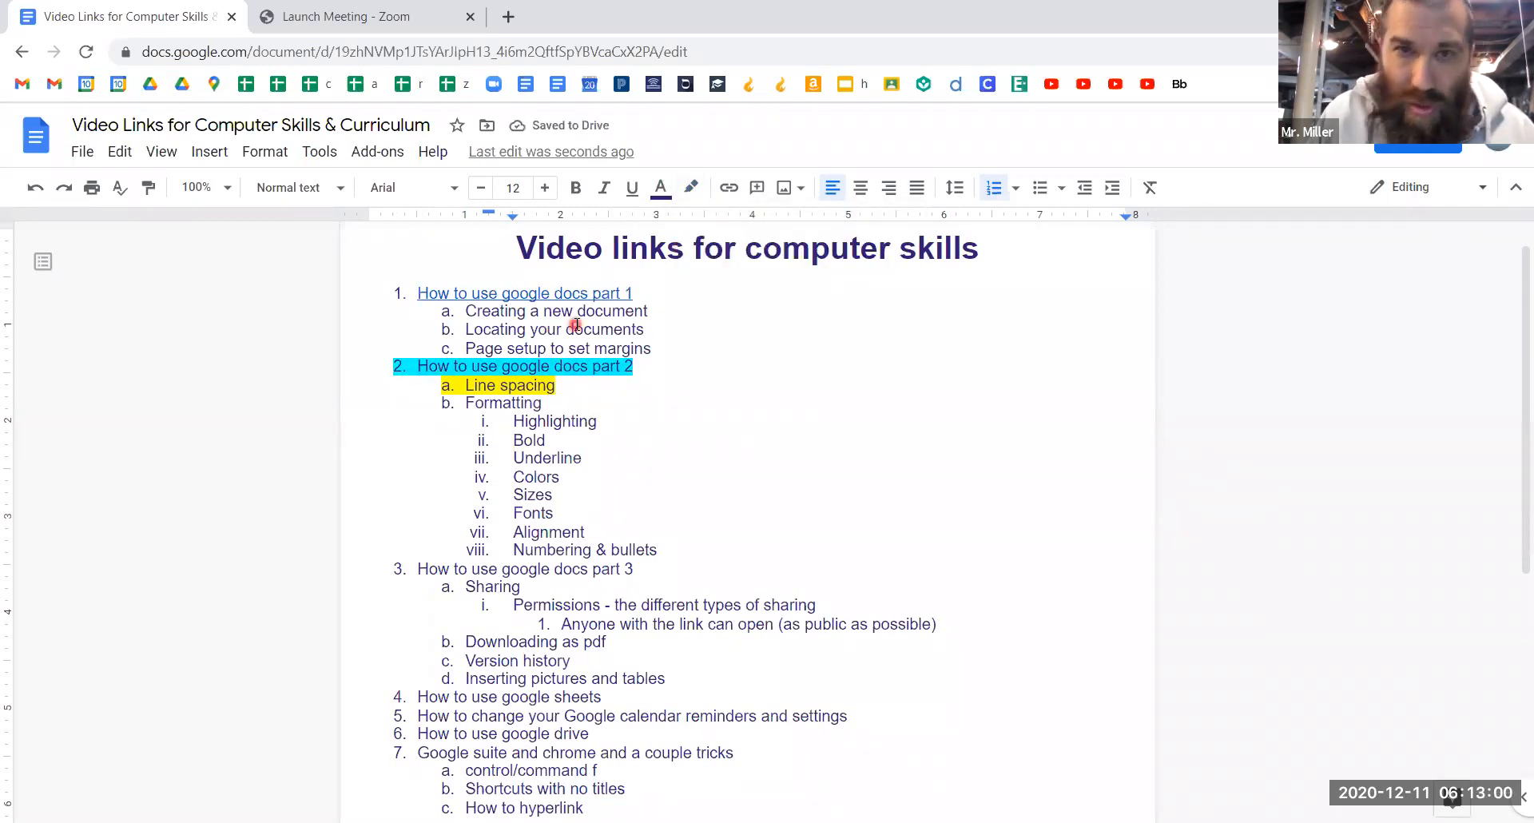
- Undo both list item highlights and the last italic removal on "Line spacing", then alternate redo and undo, ending with a redo
click(36, 189)
click(36, 189)
click(36, 189)
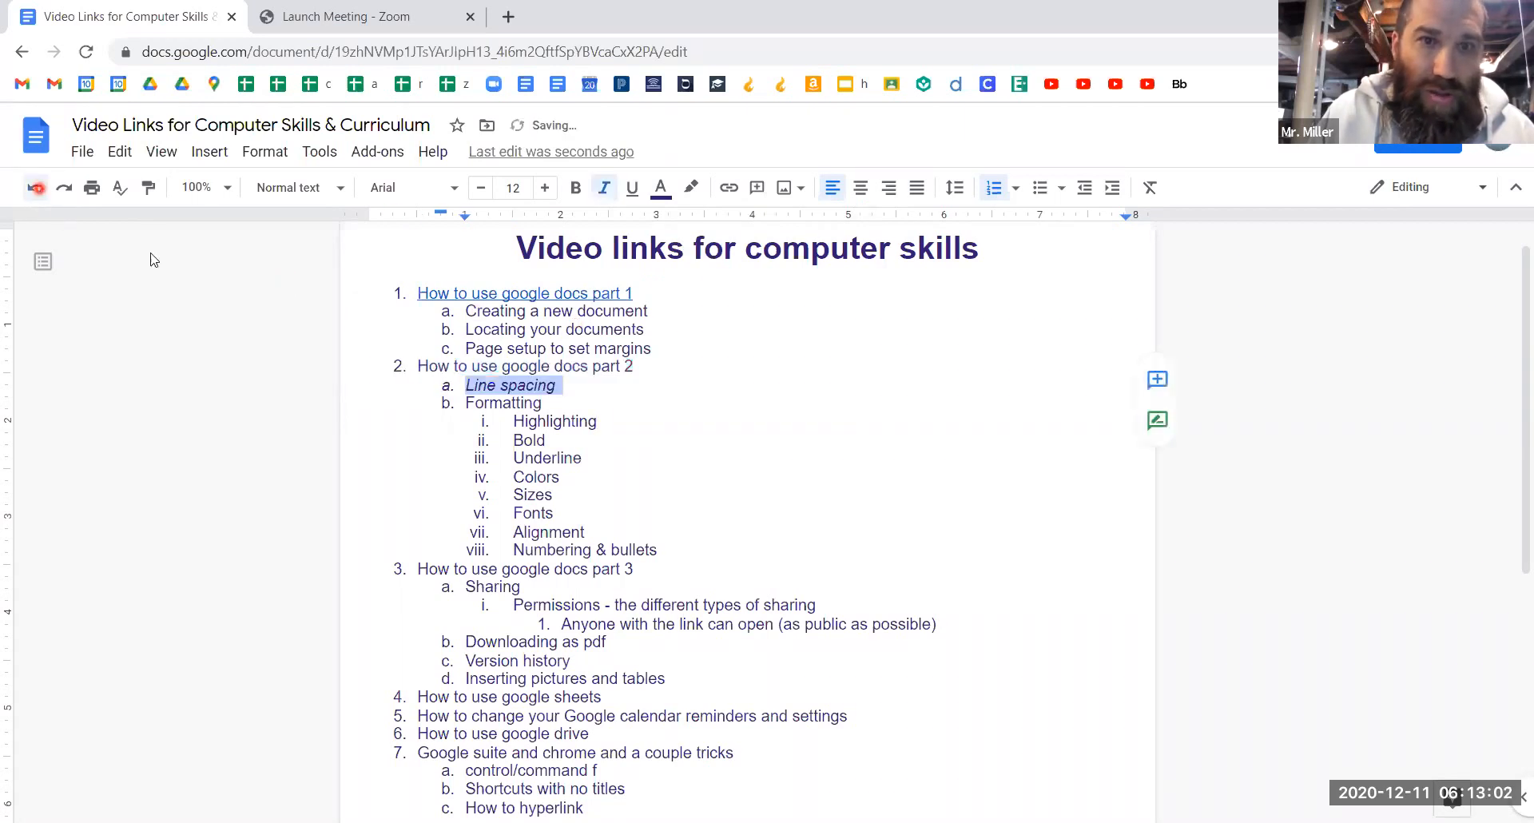
click(64, 189)
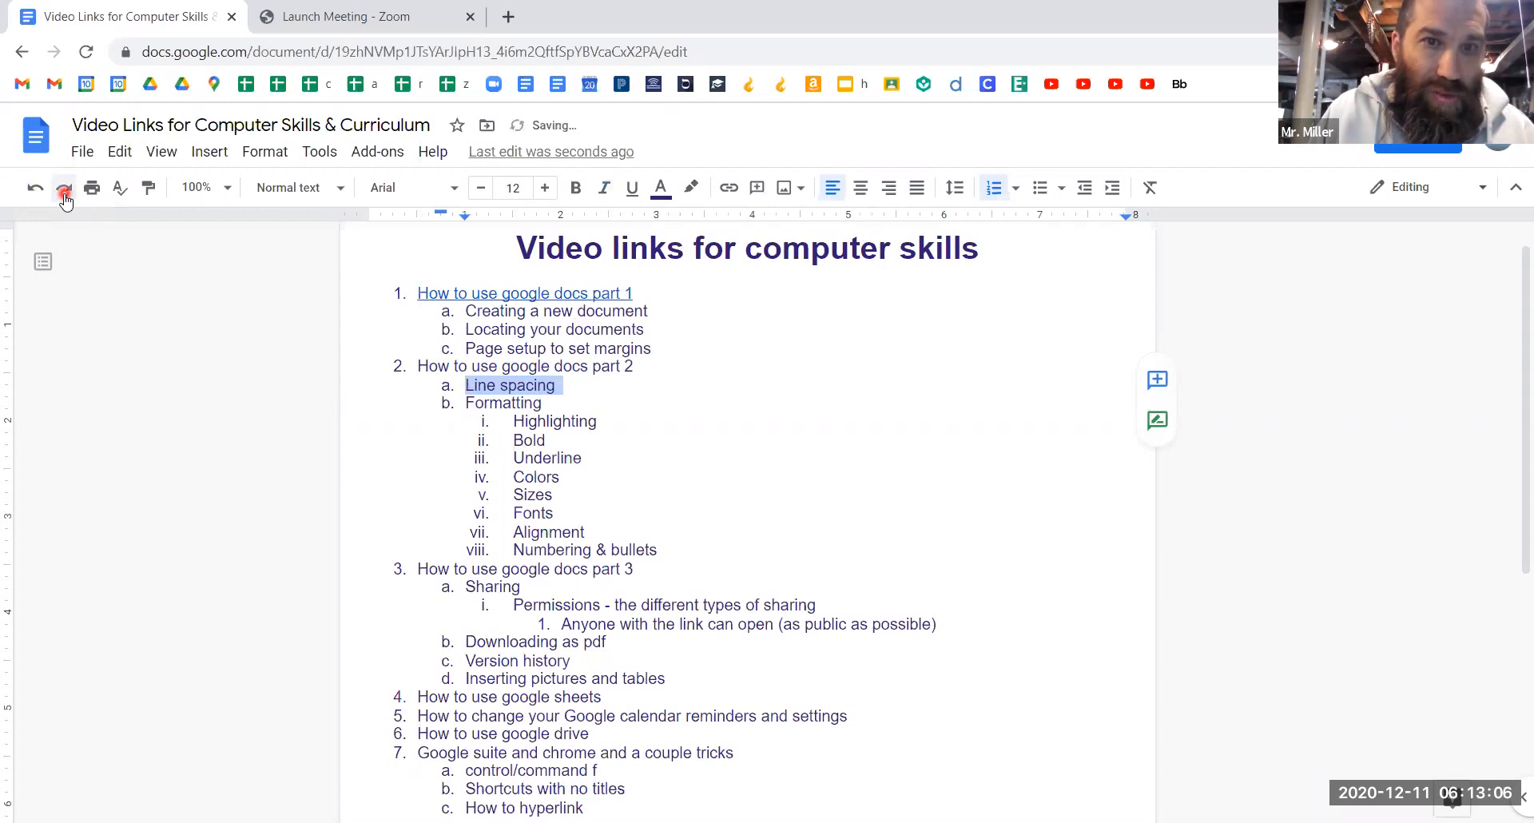
click(34, 189)
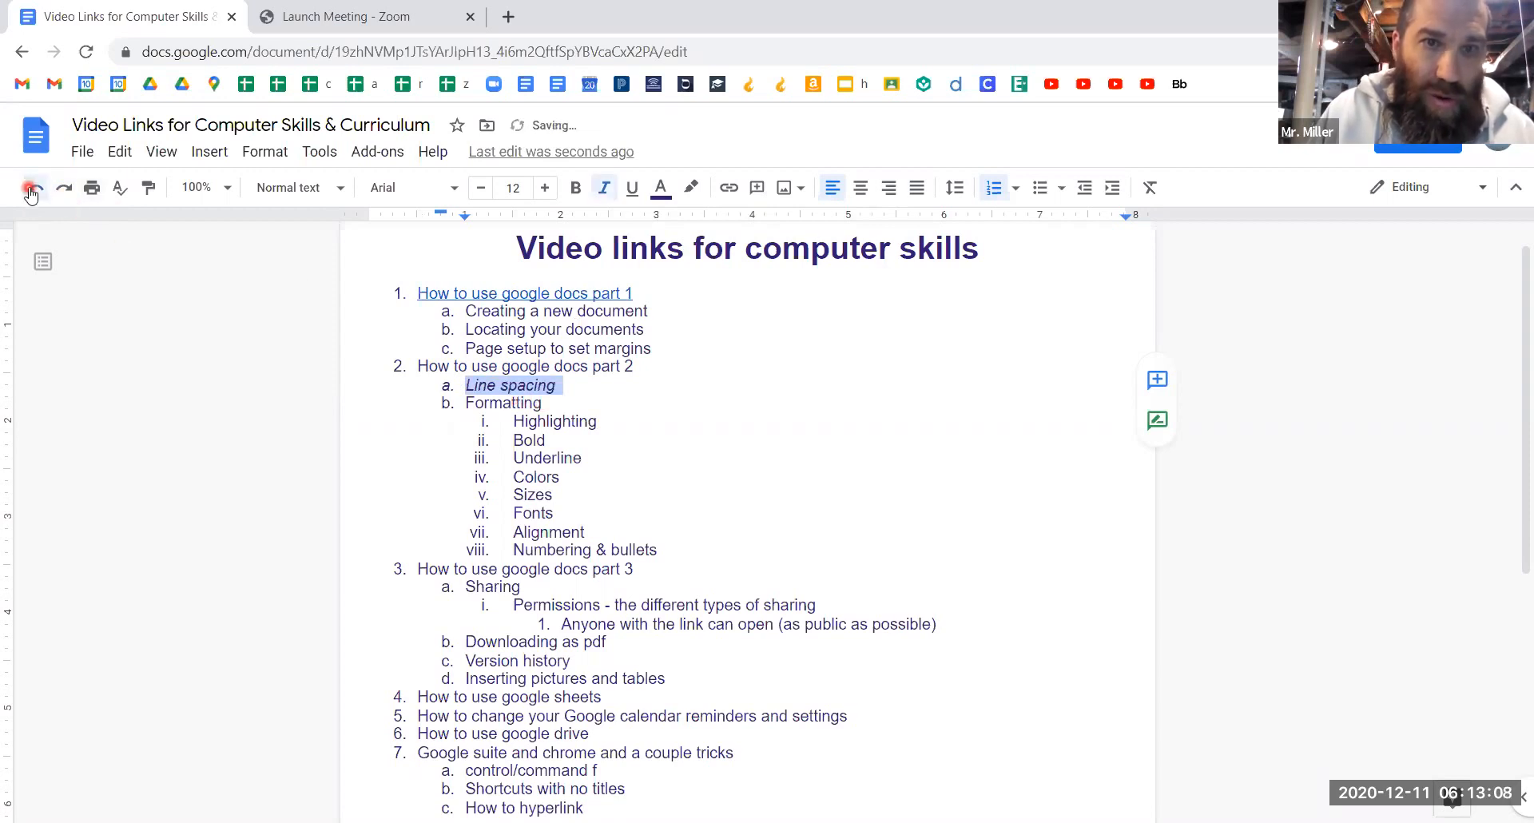
click(64, 189)
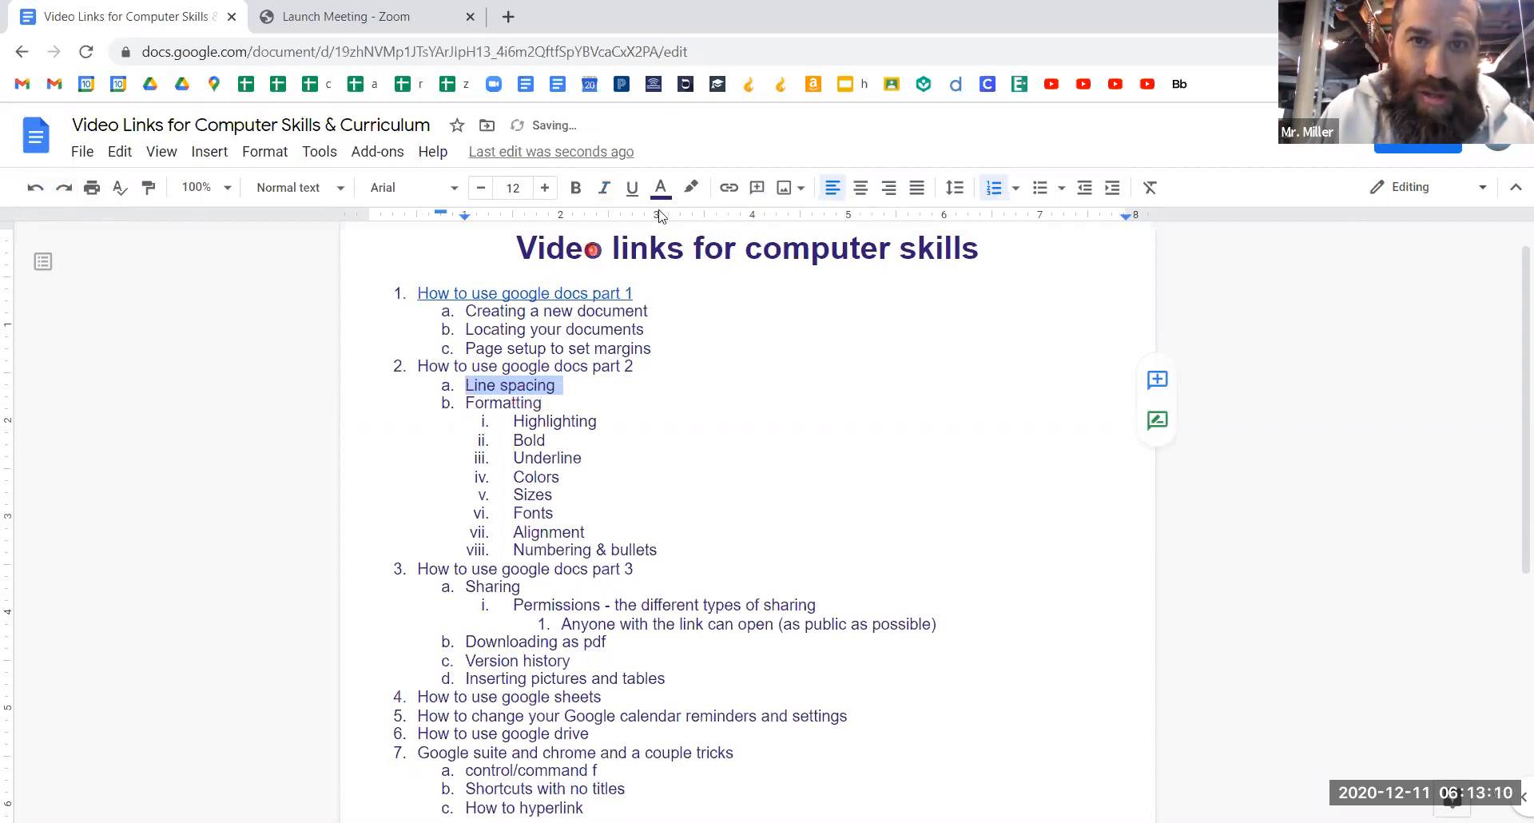
- Try a light yellow highlight on the "Line spacing" list item and undo it
click(691, 196)
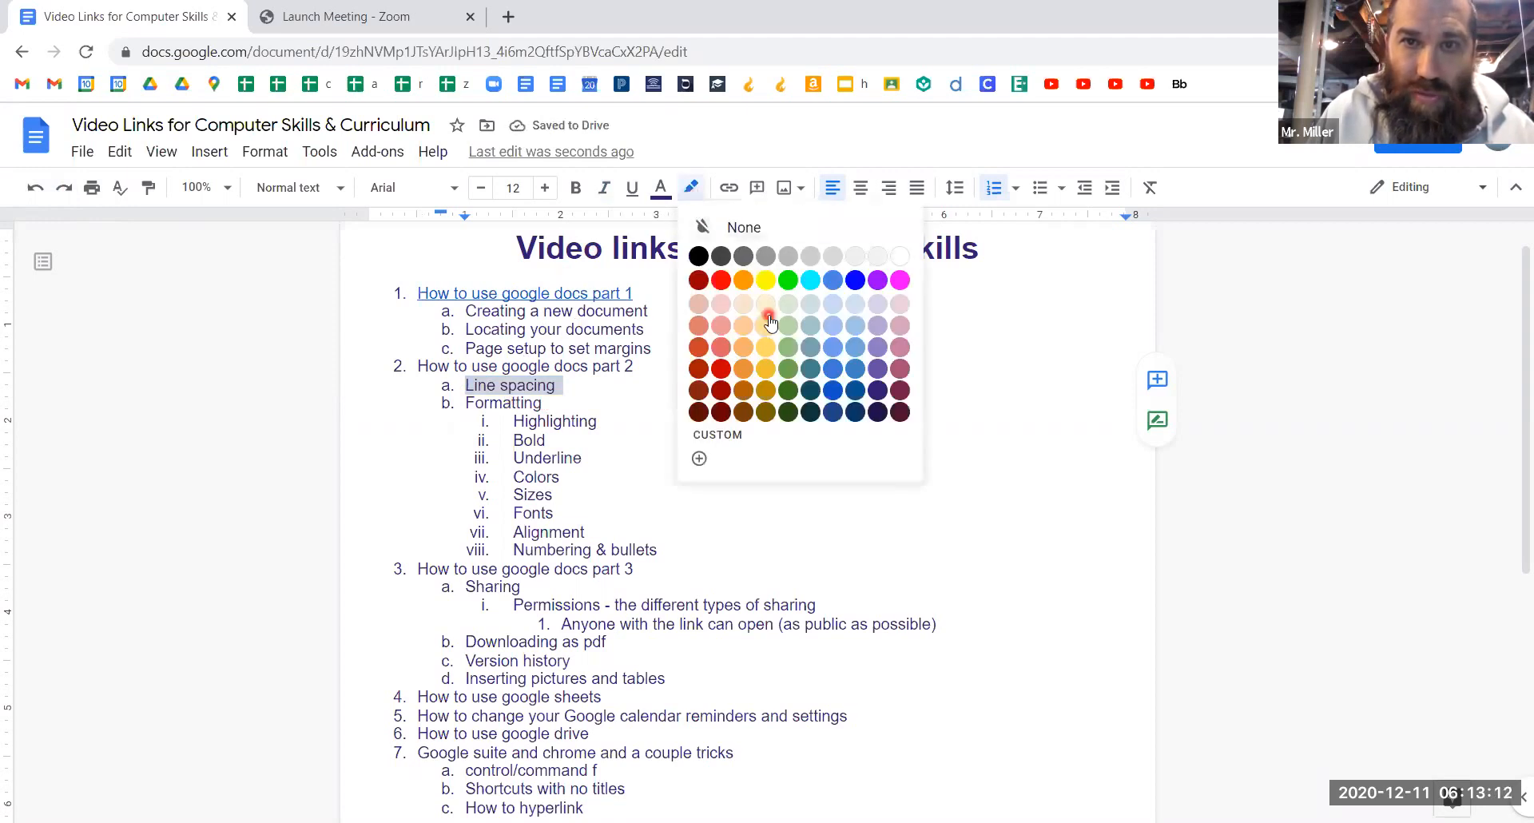
click(768, 318)
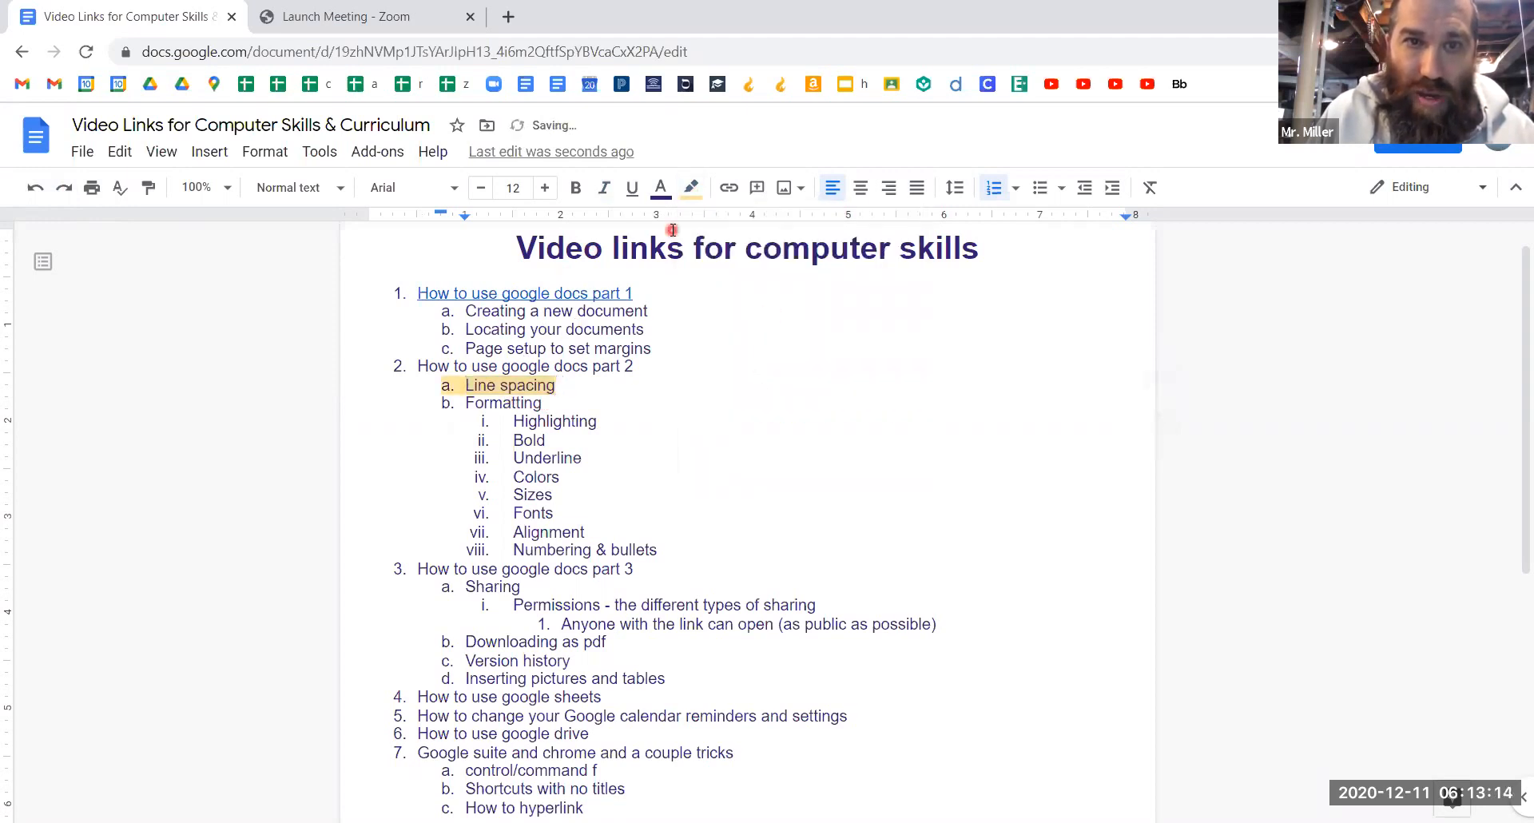
click(554, 386)
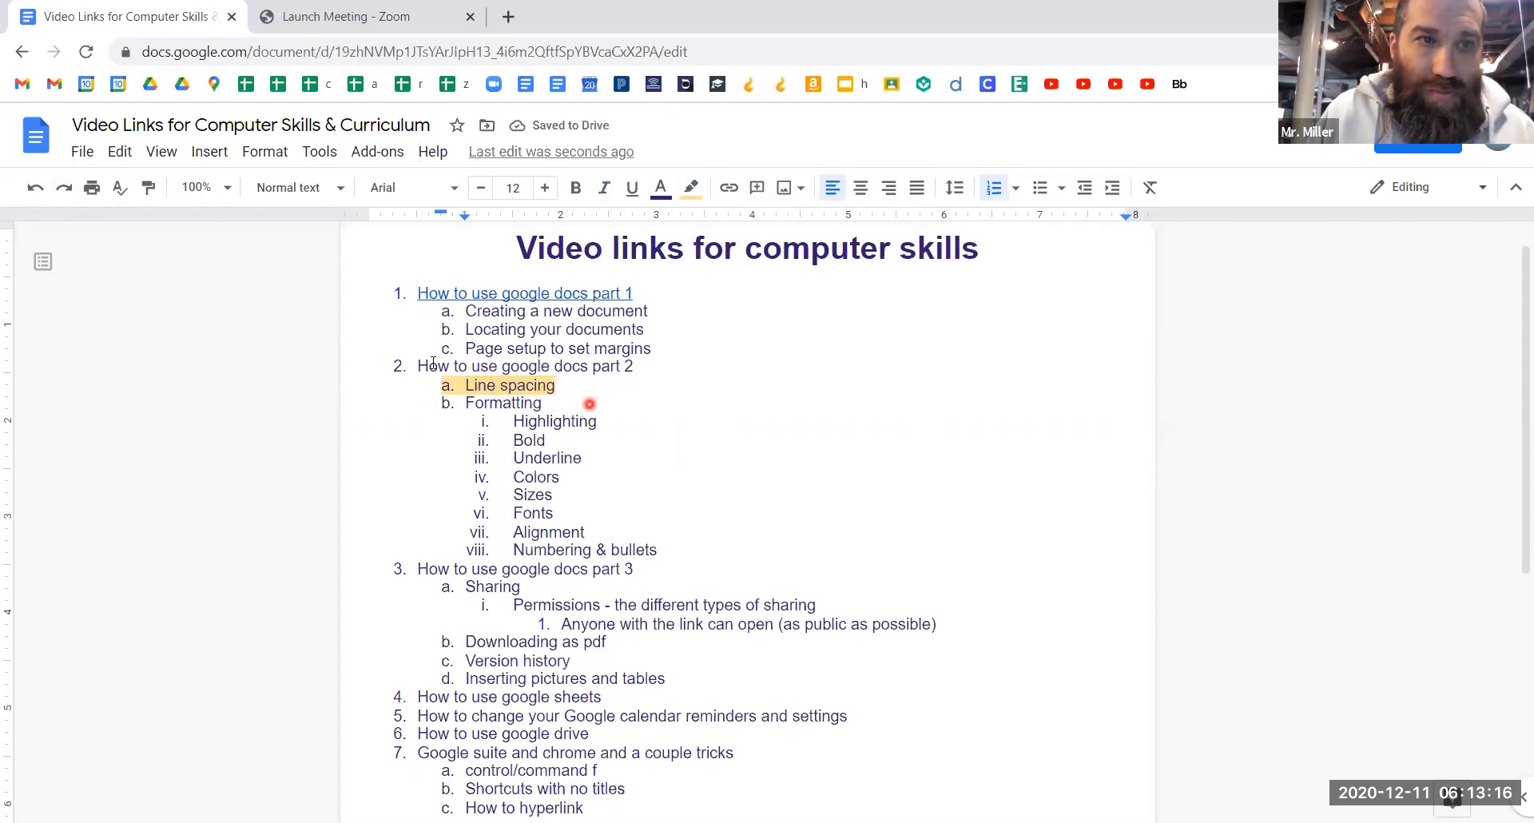
click(35, 186)
- Highlight the list item "How to use google docs part 2" in light blue
triple_click(497, 367)
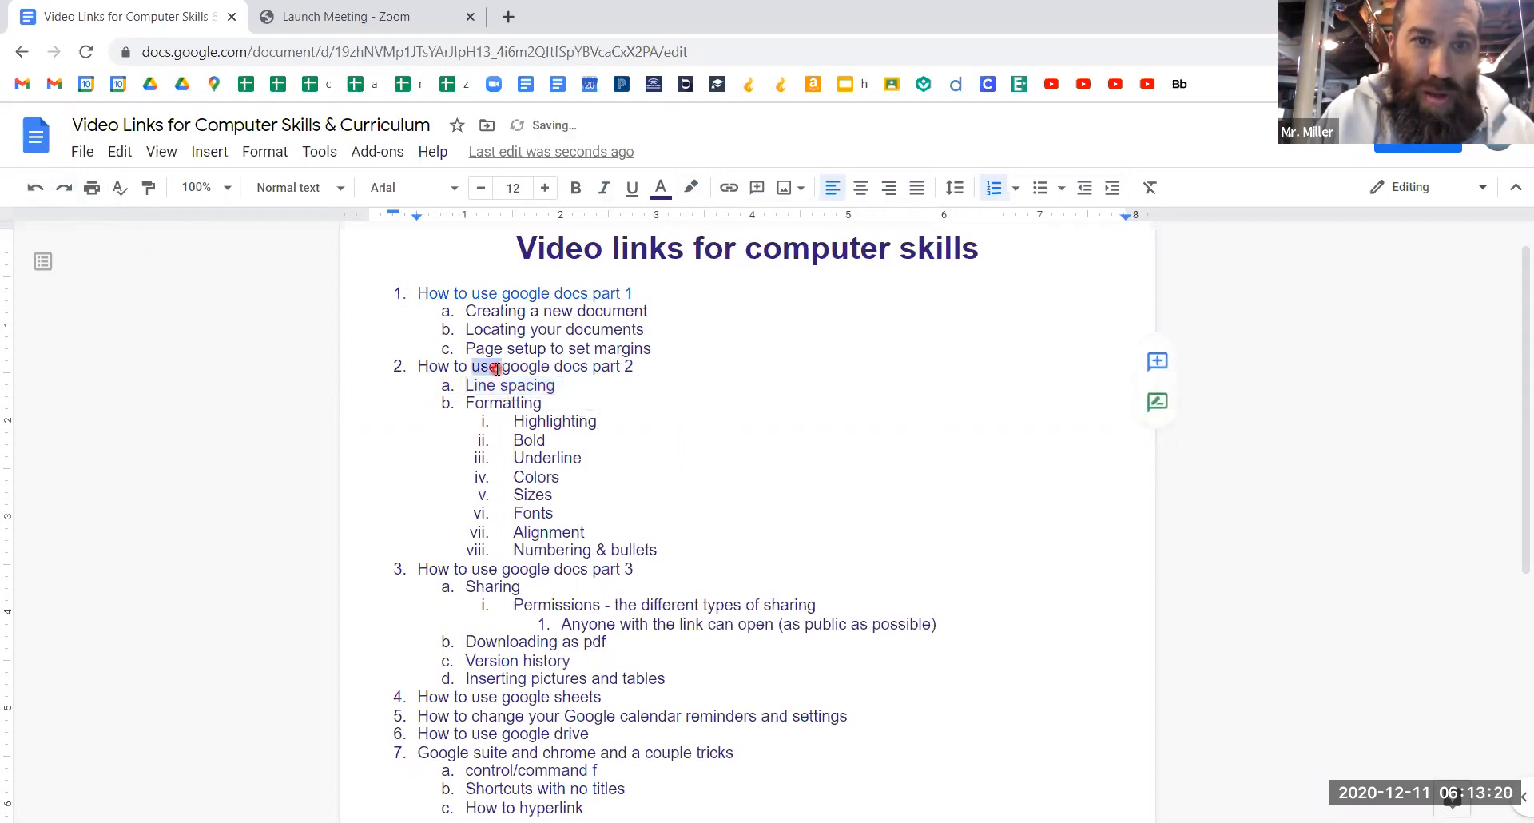
click(690, 187)
click(859, 314)
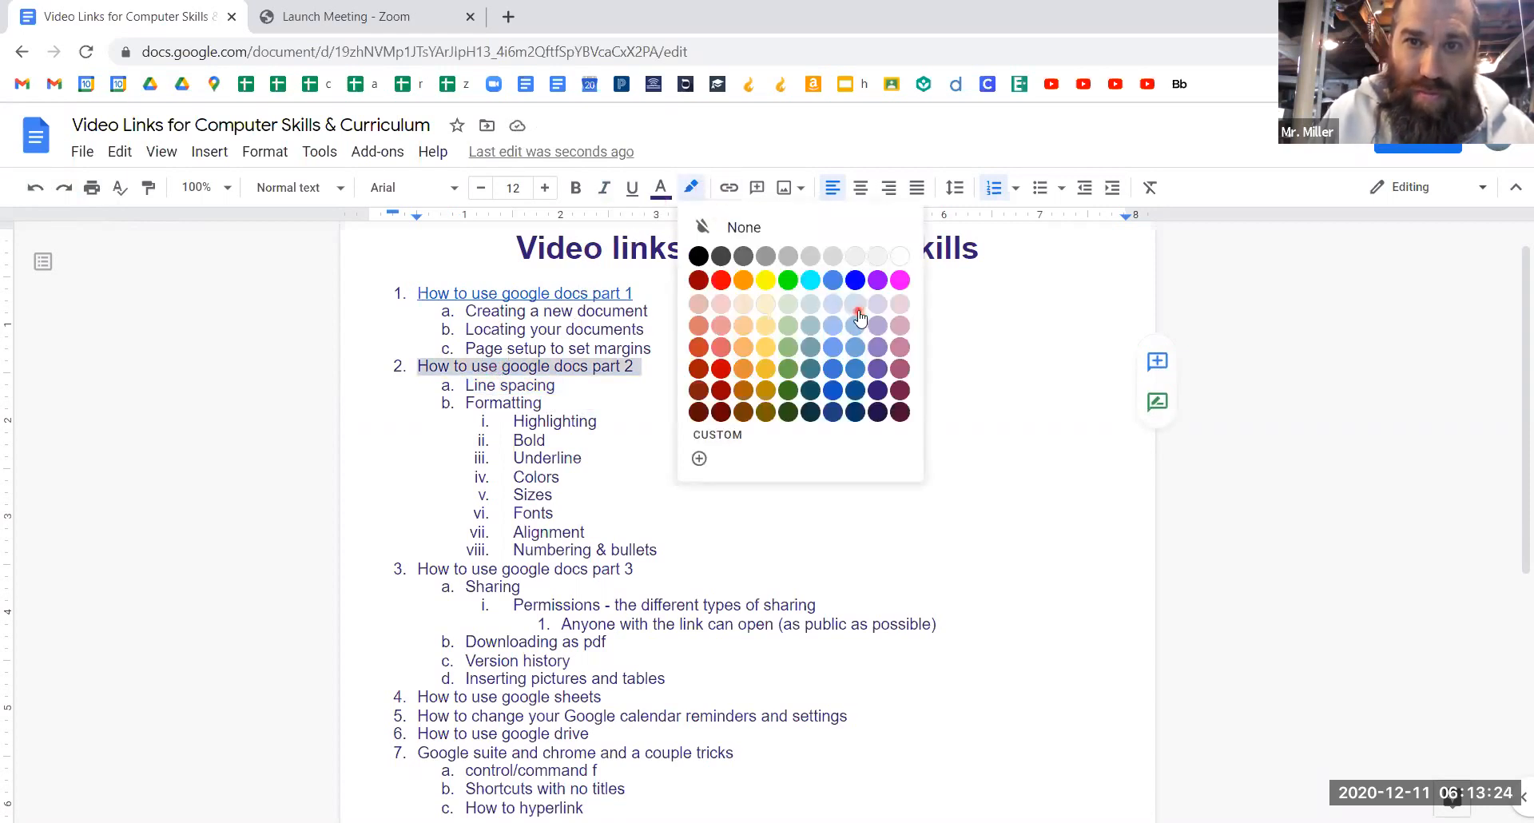
click(820, 455)
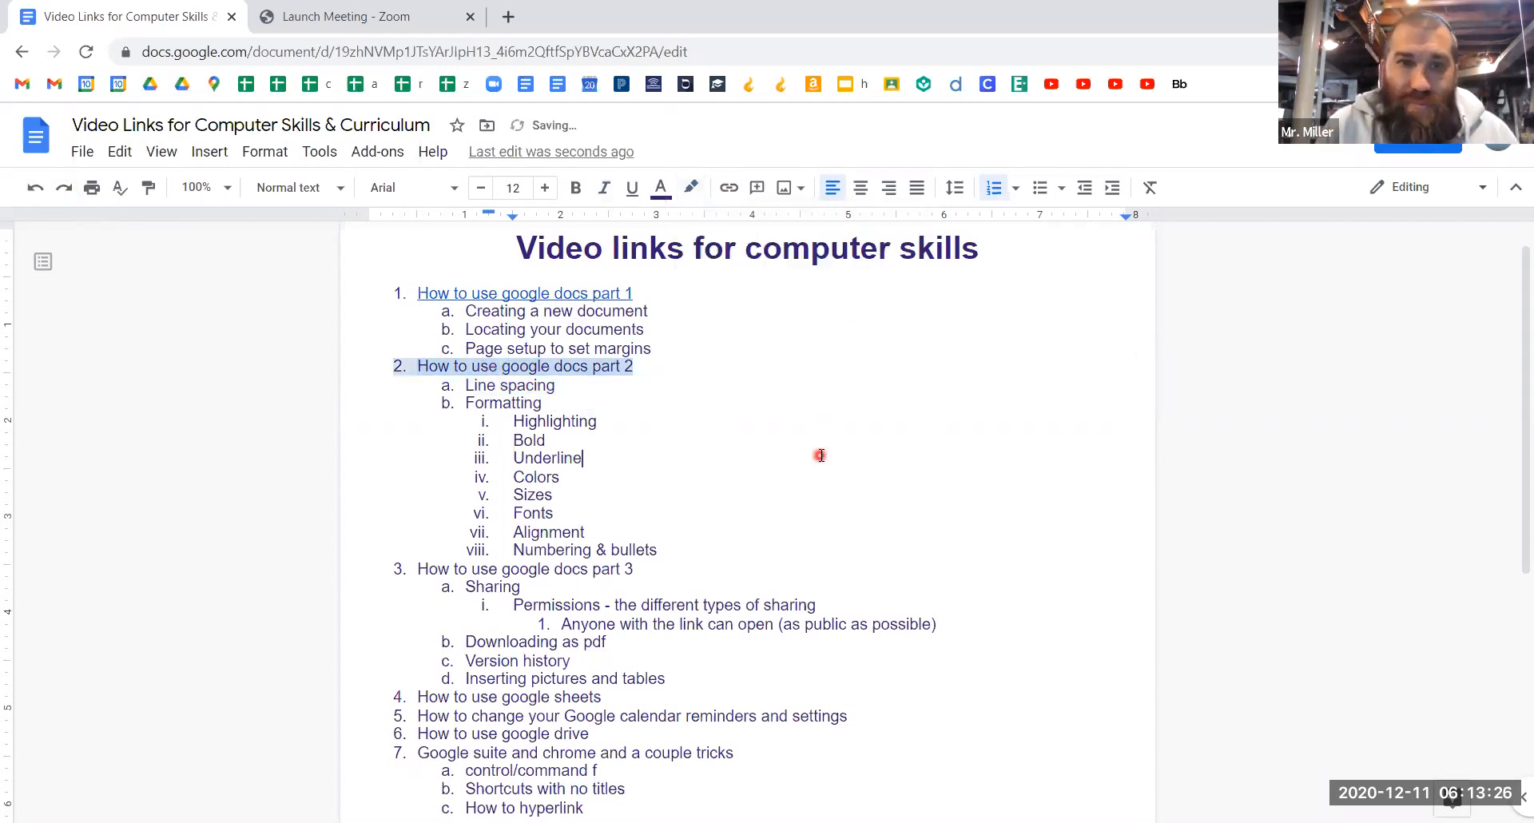
click(658, 495)
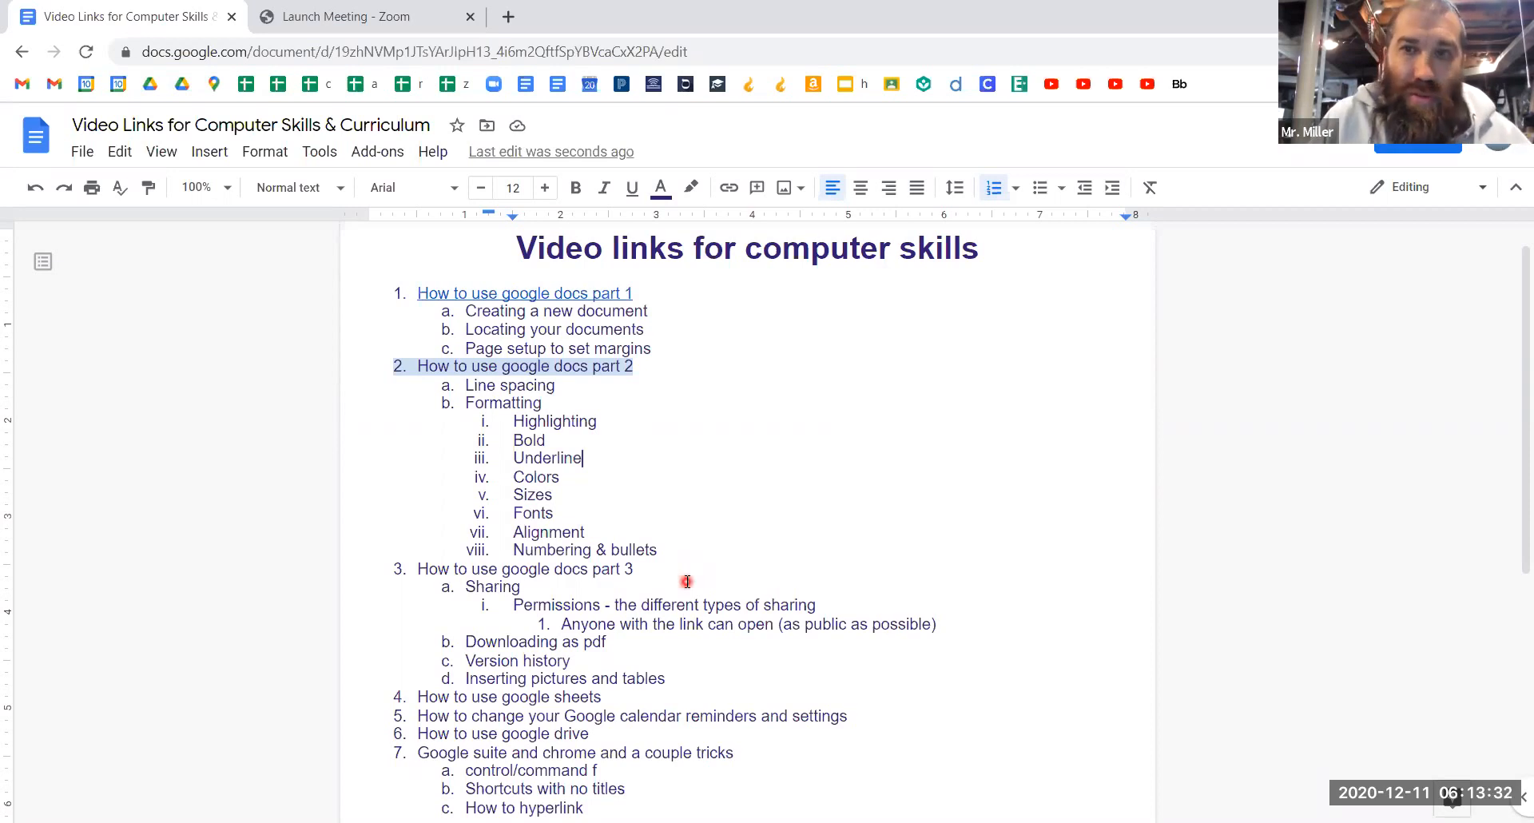
- Change the font of the entire document to Georgia
key(ctrl+a)
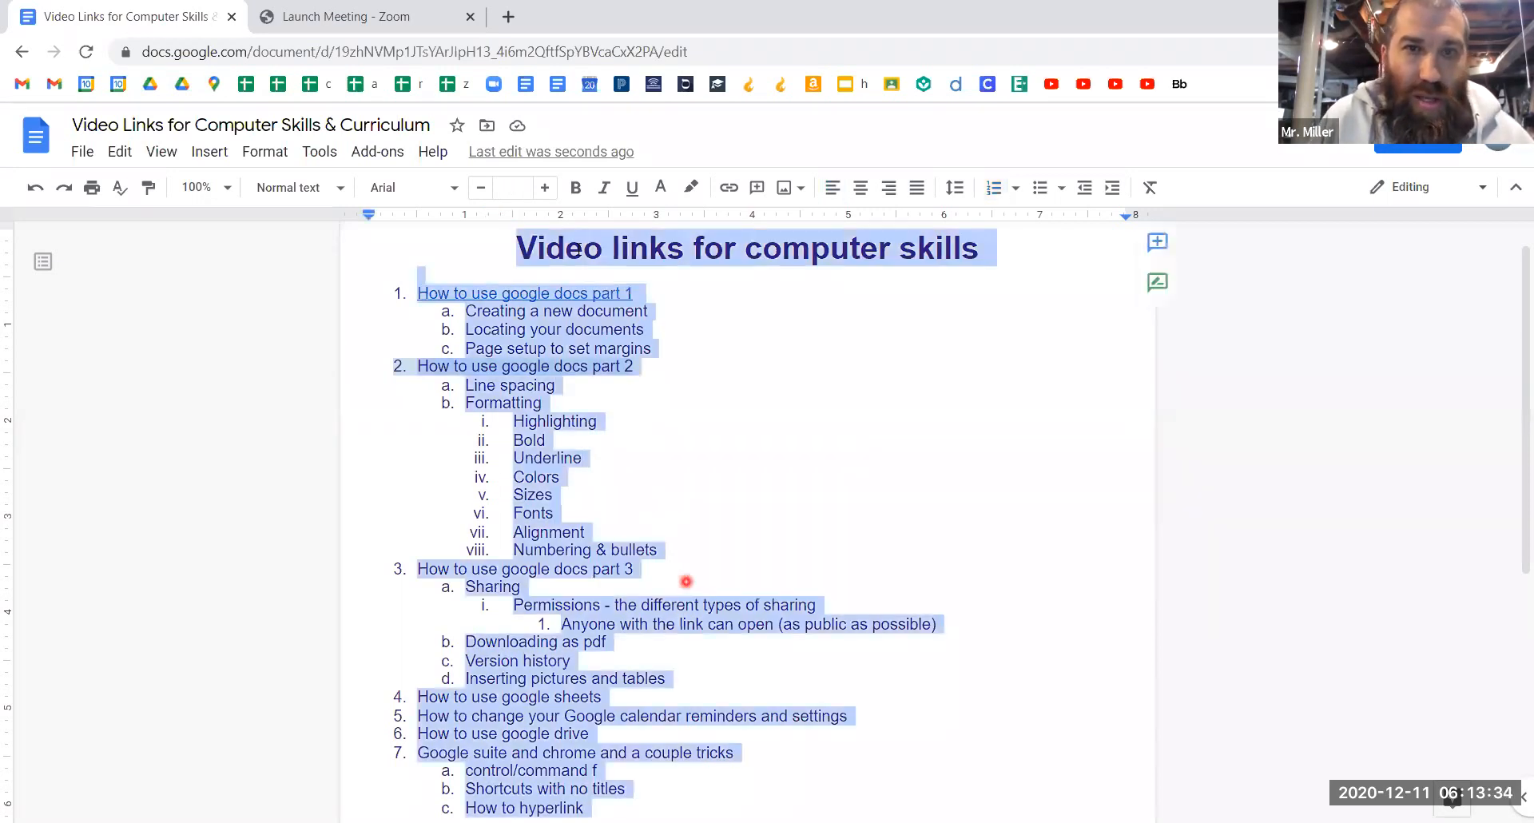
click(415, 188)
scroll(580, 701, down, 5)
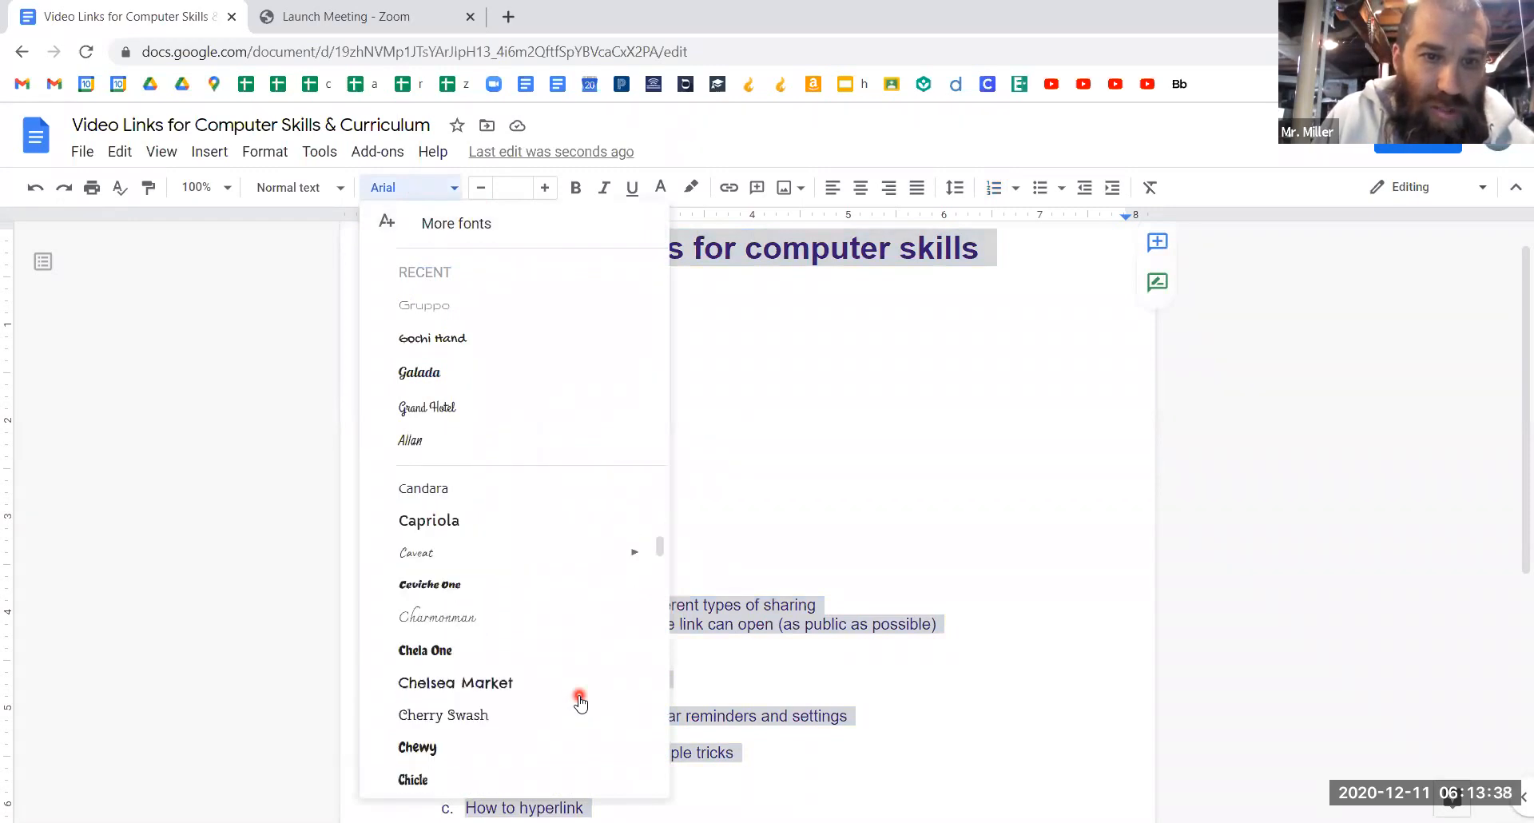
scroll(581, 702, down, 10)
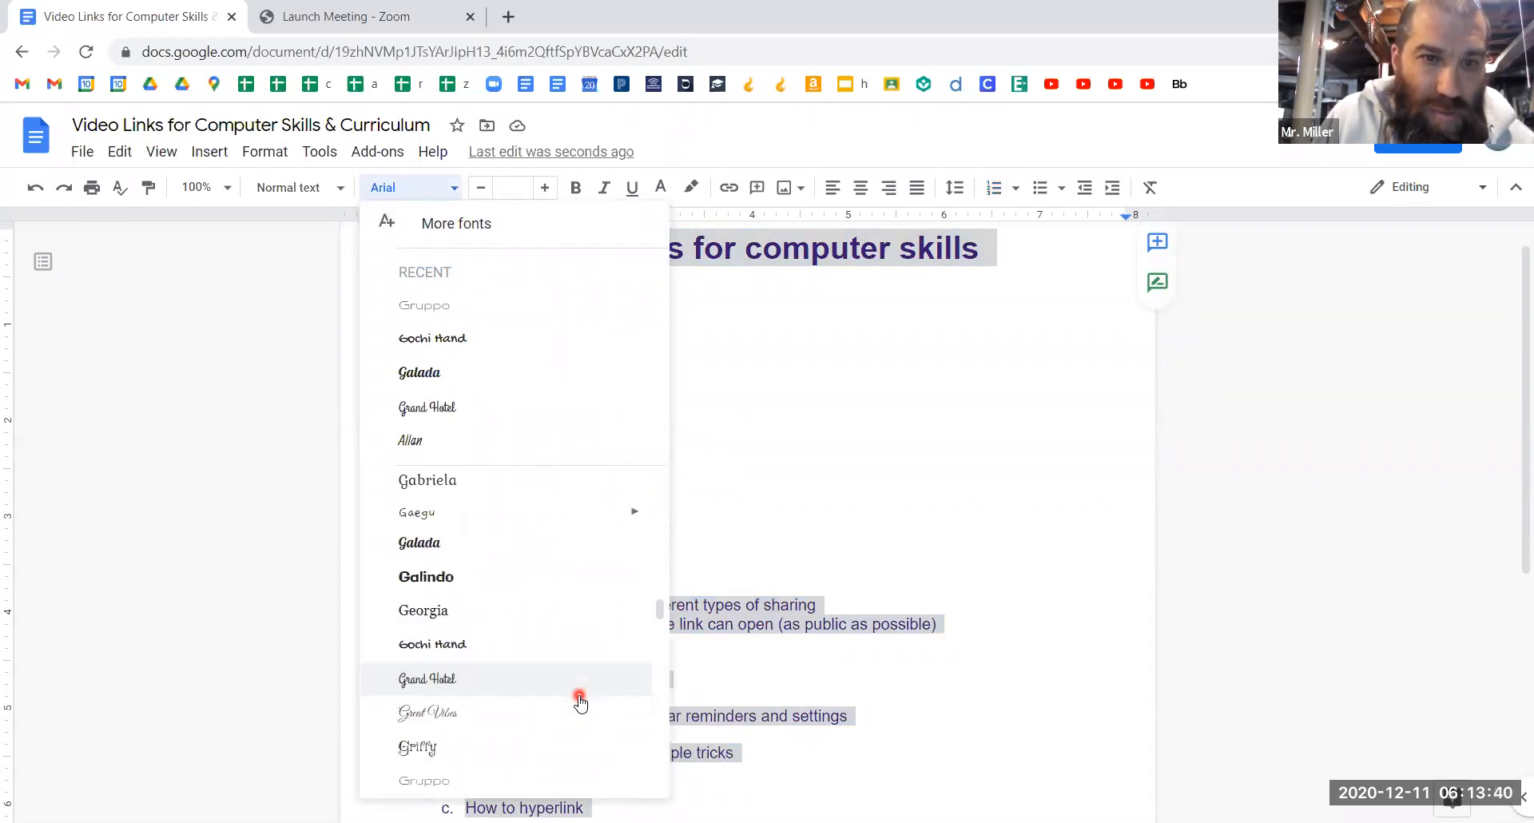
click(557, 611)
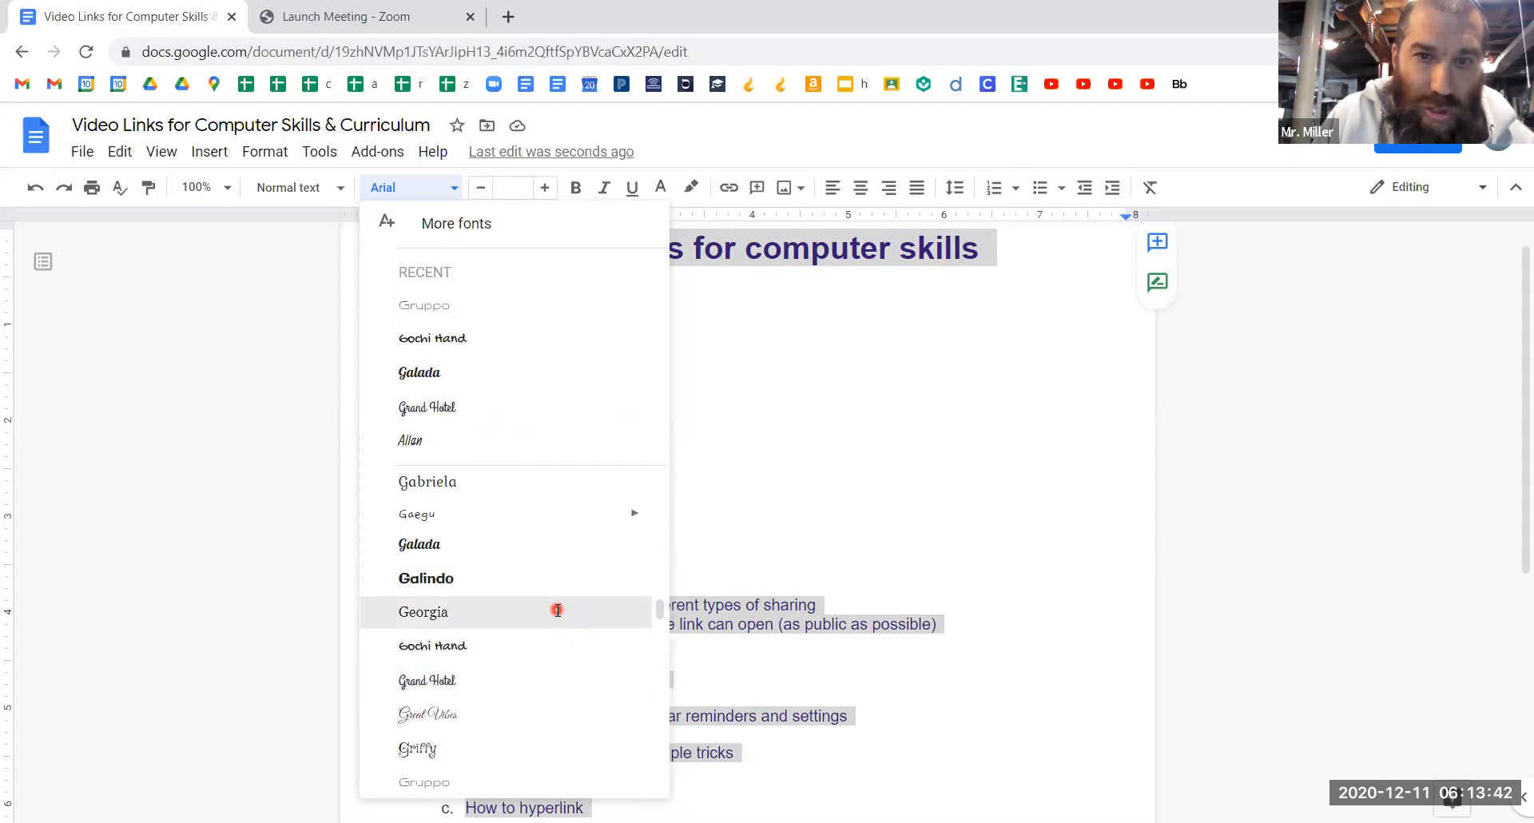
click(842, 533)
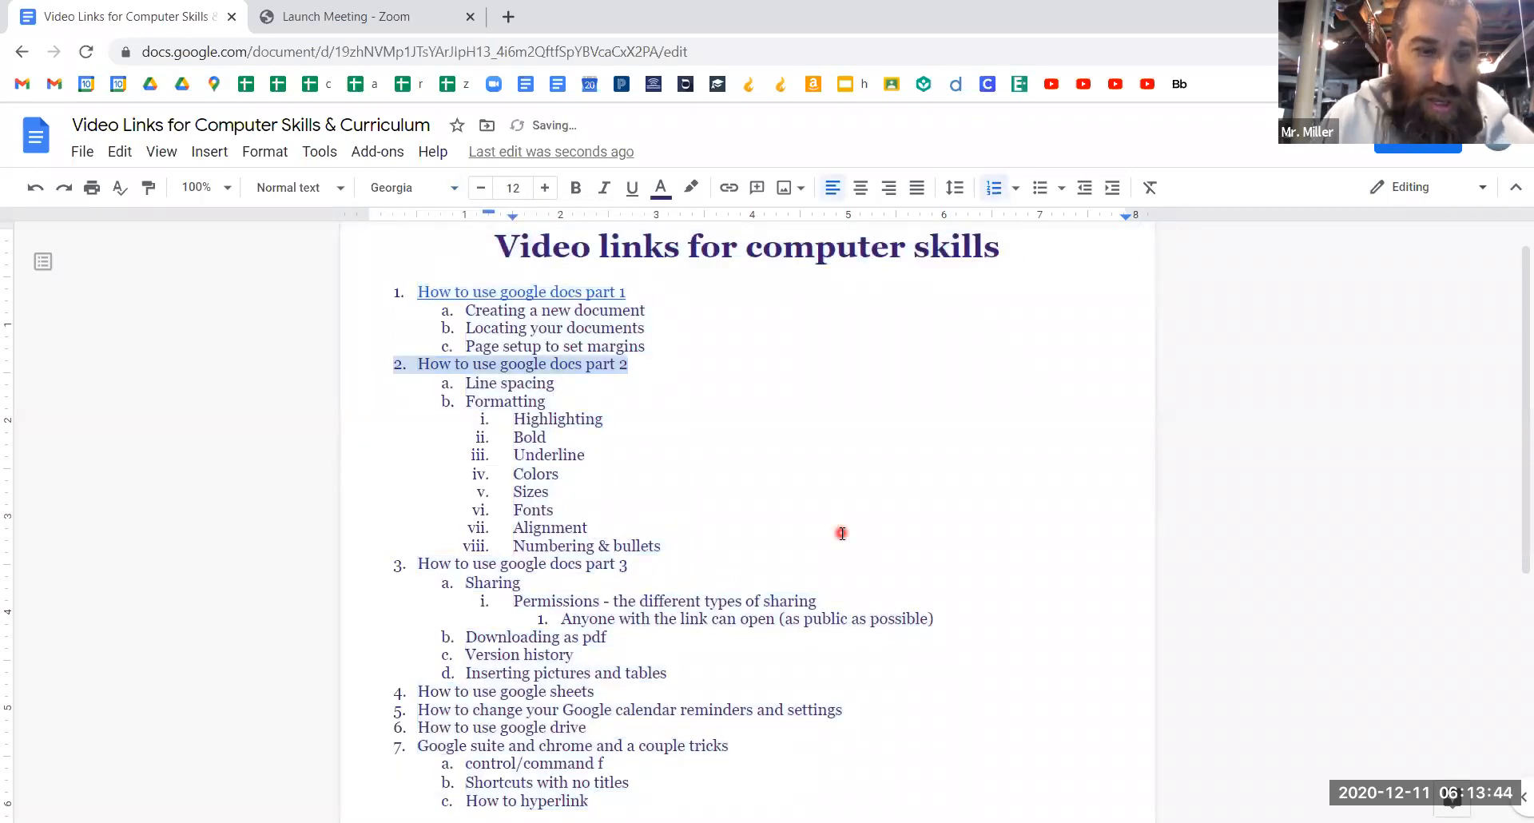
- Change the font of the entire document to Bellefair
key(ctrl+a)
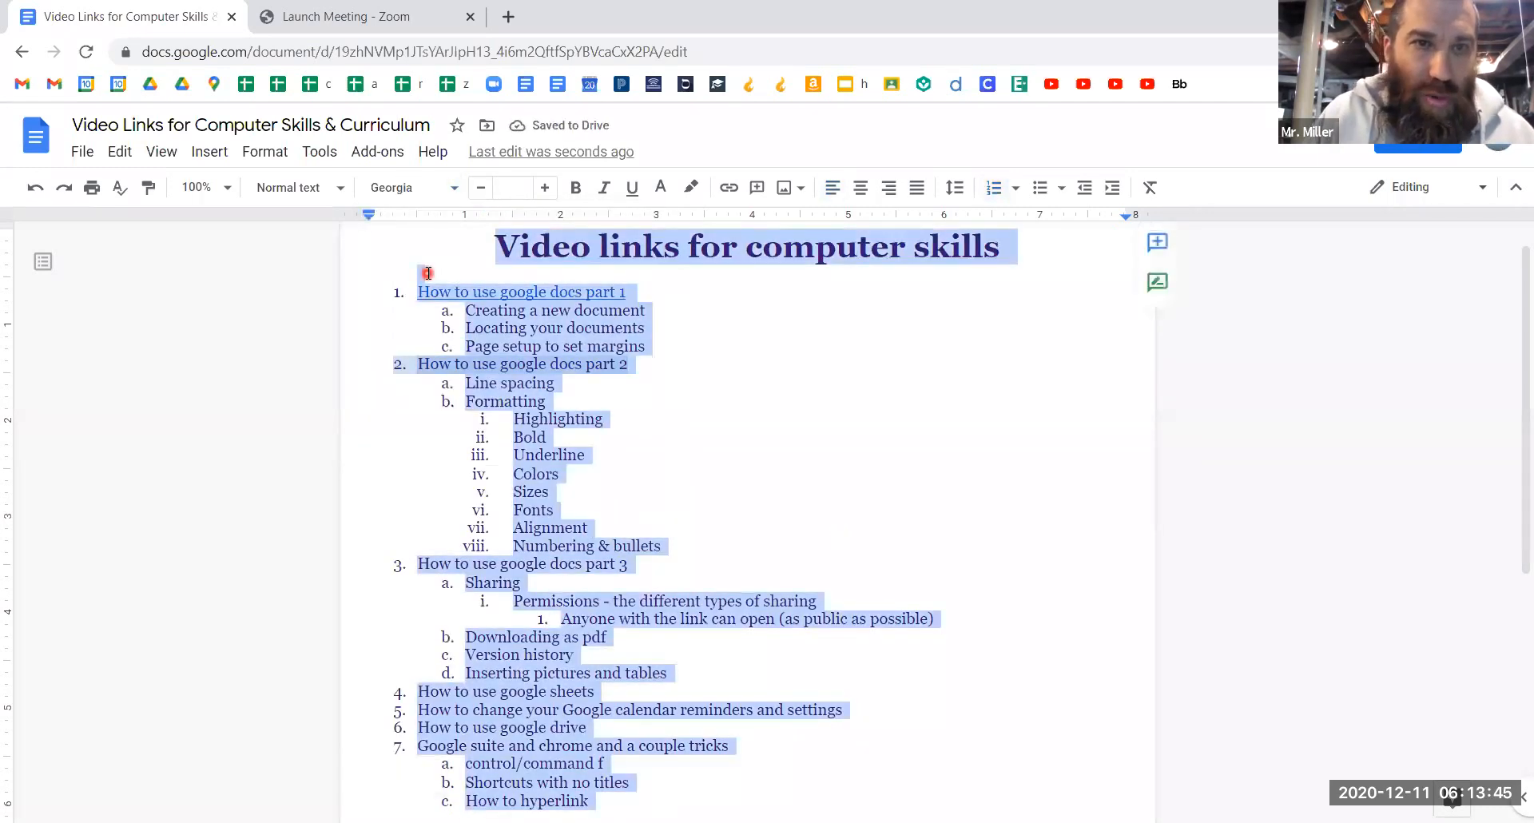
click(408, 187)
mouse_move(537, 635)
scroll(536, 635, down, 5)
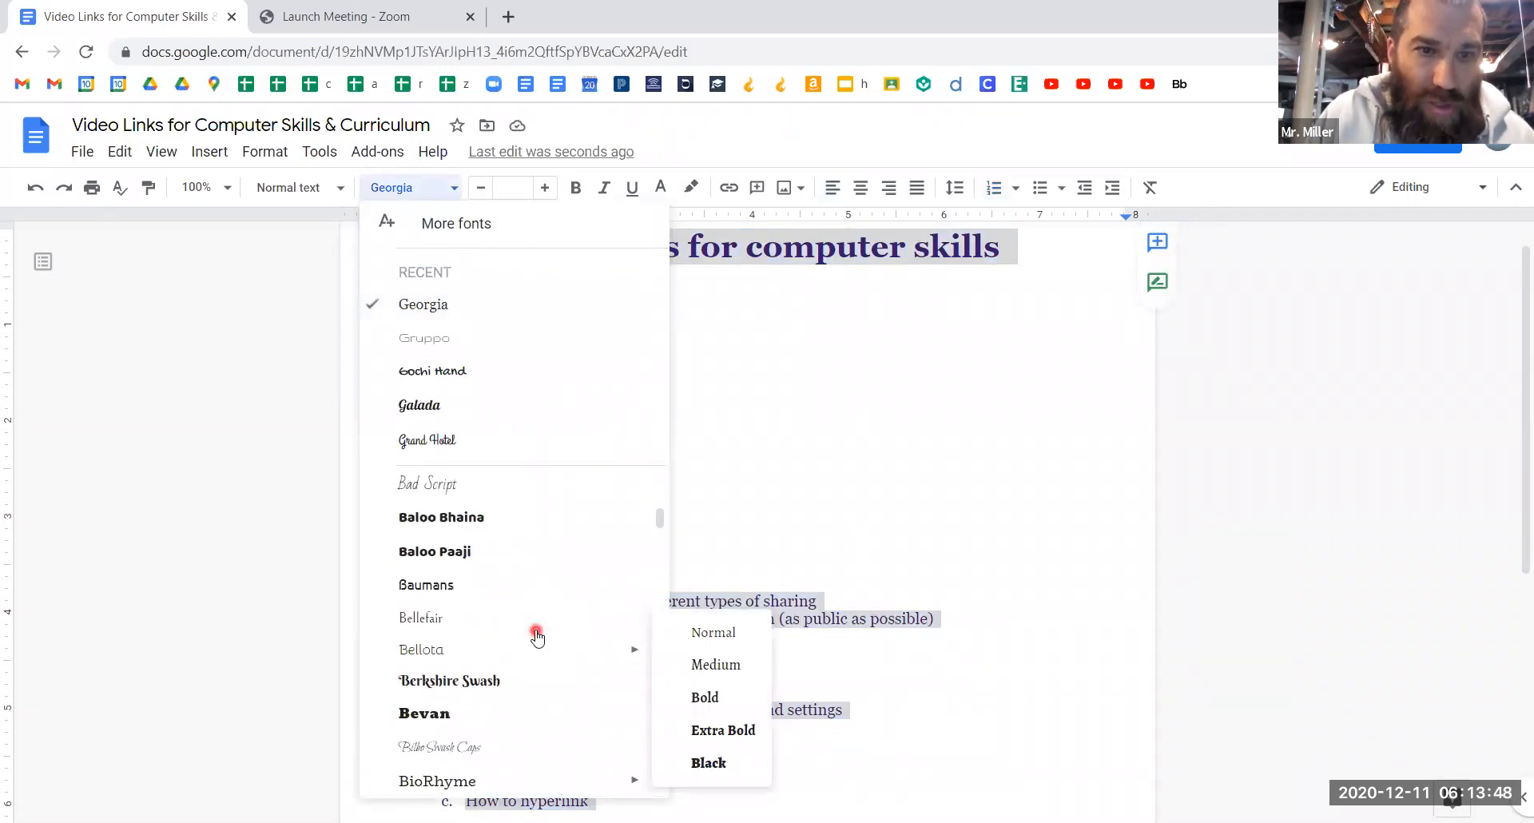
click(494, 619)
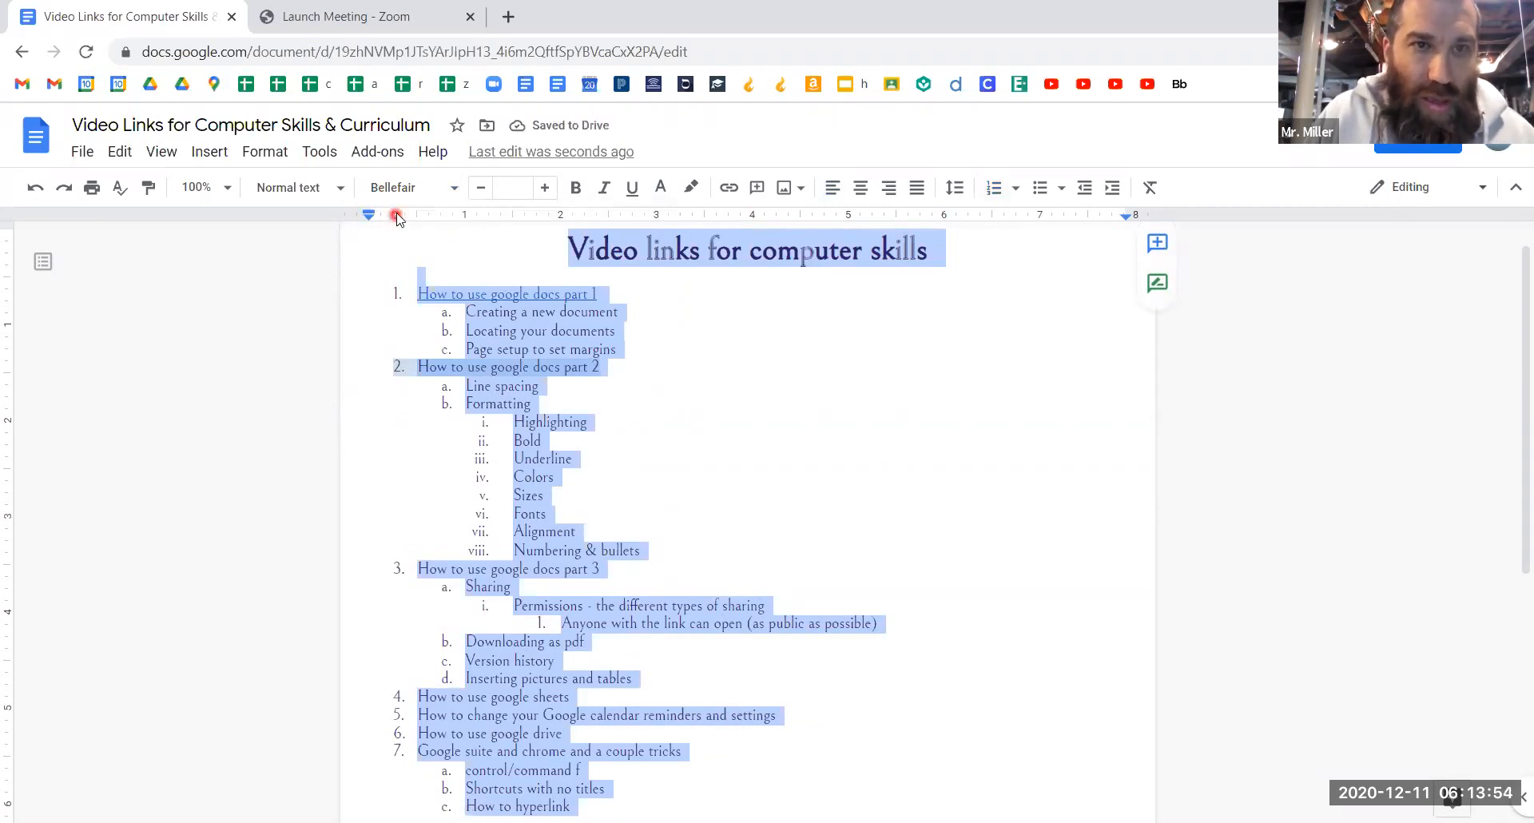
- Change the font of the entire document to Gochi Hand
click(399, 189)
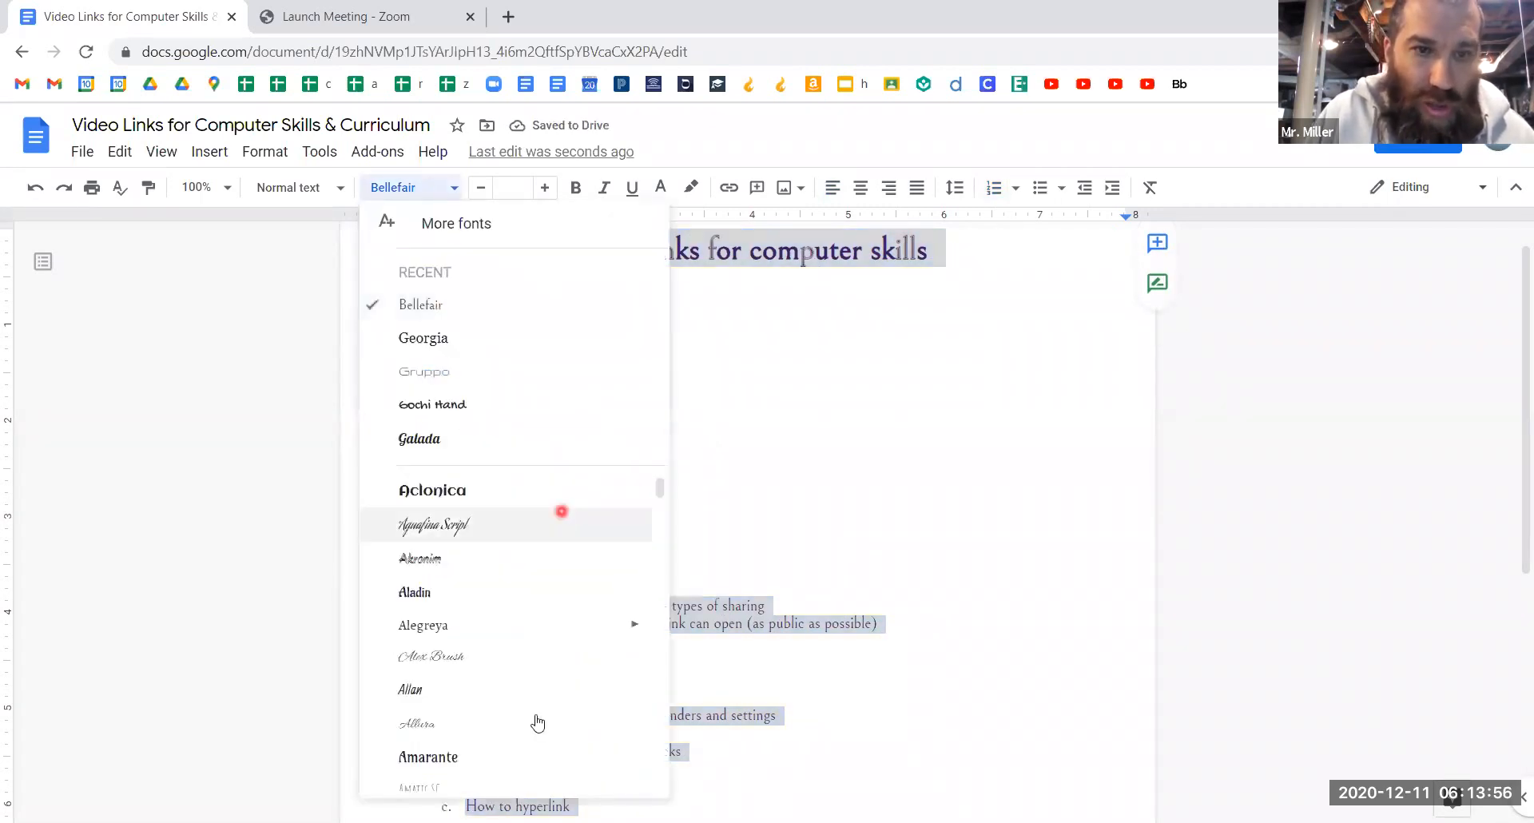
scroll(469, 653, down, 10)
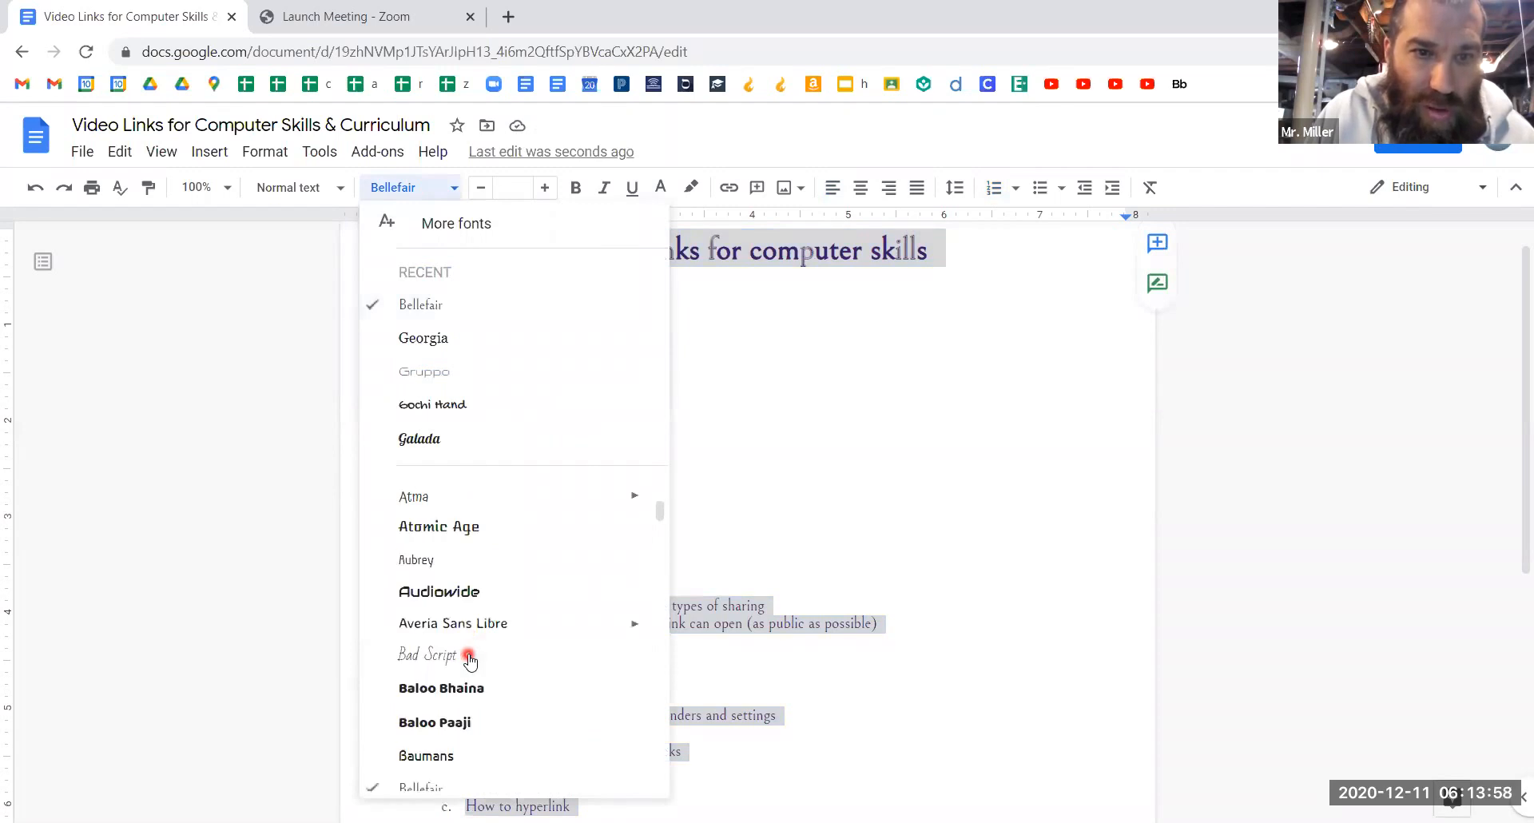
right_click(469, 658)
scroll(431, 671, down, 8)
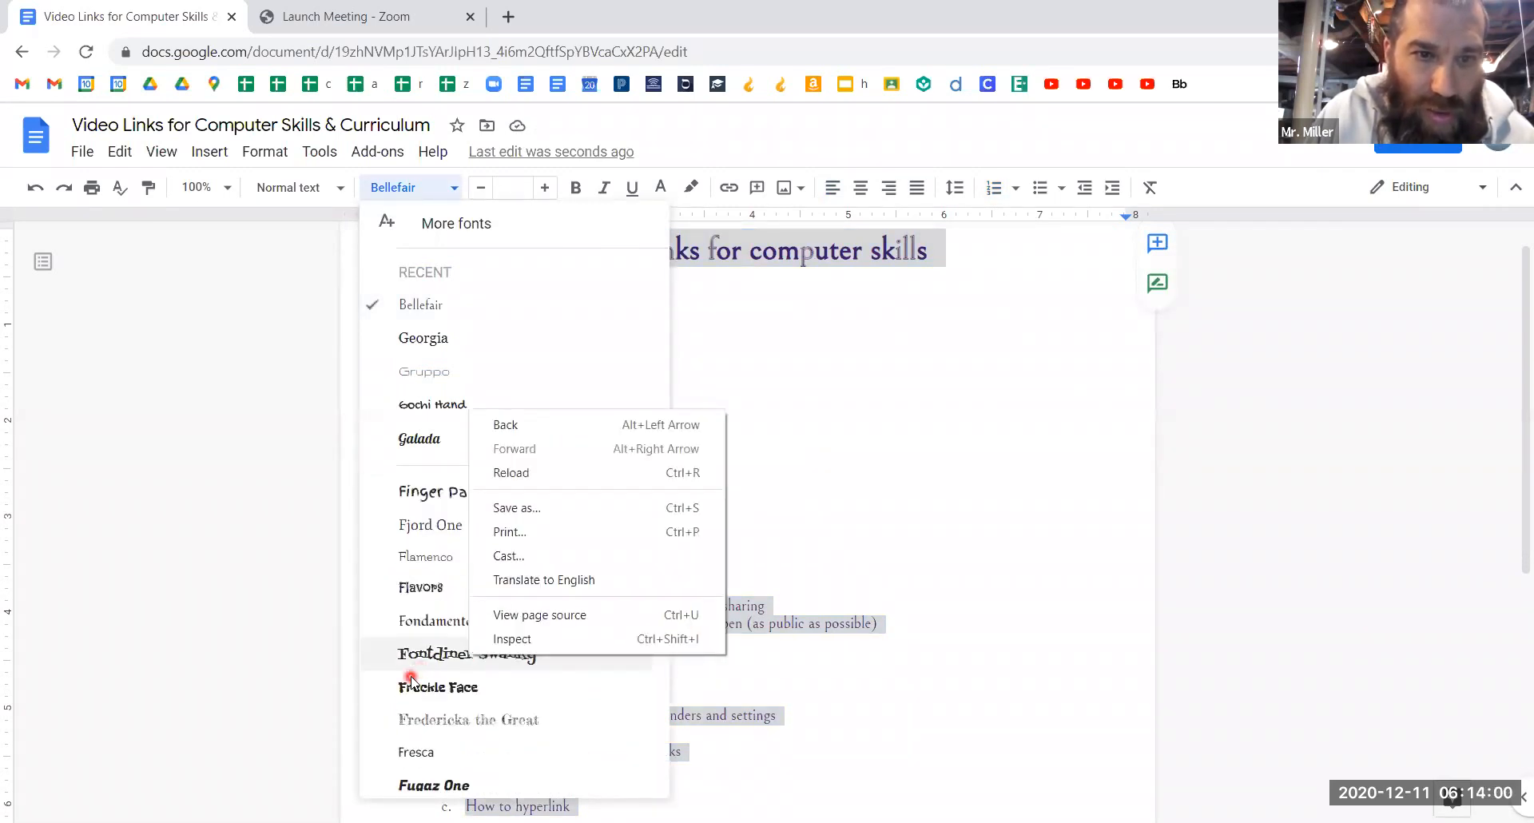
scroll(412, 675, down, 3)
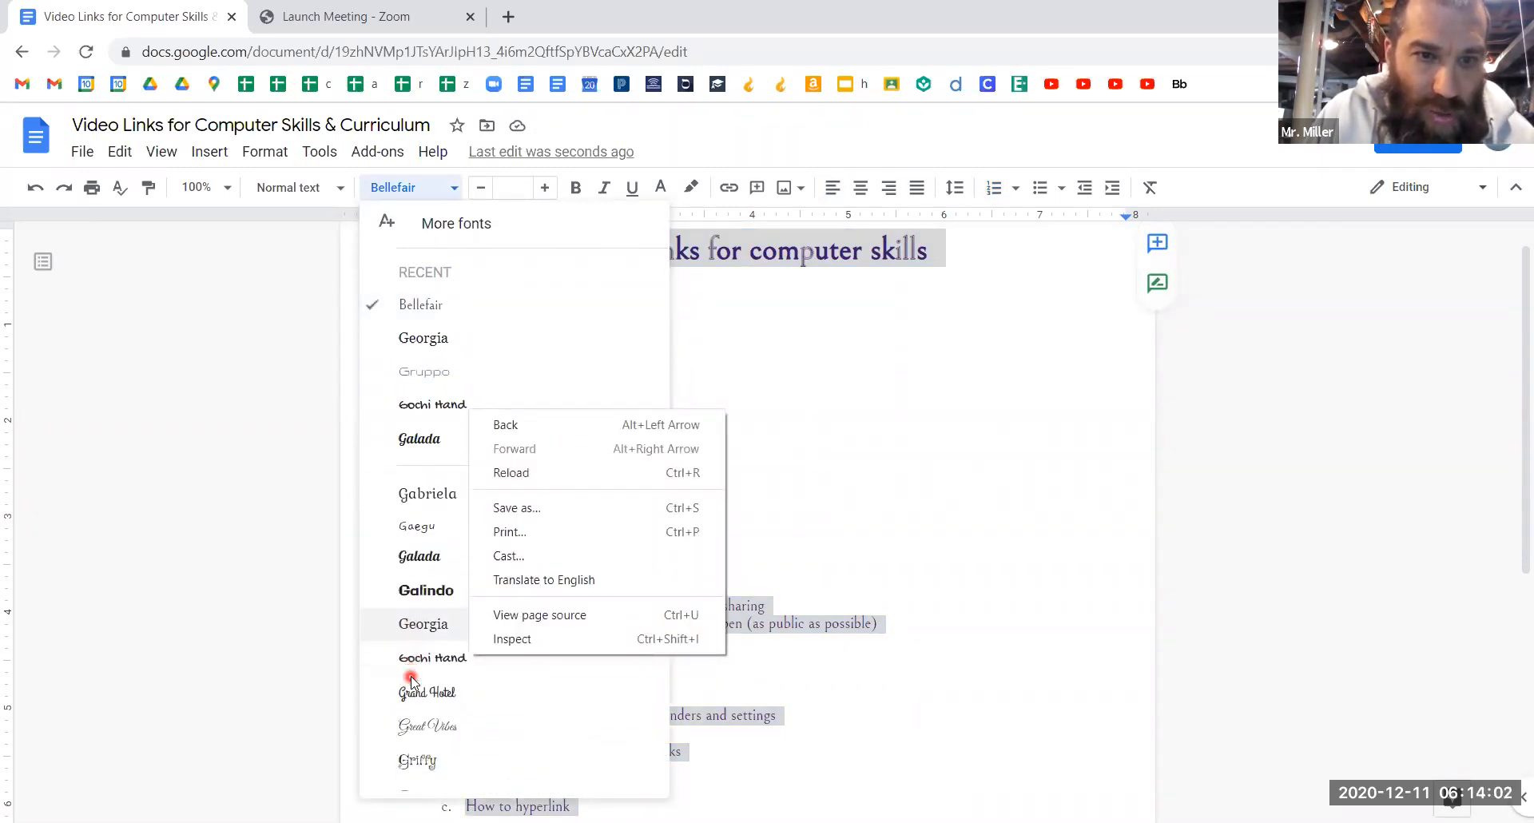
click(417, 663)
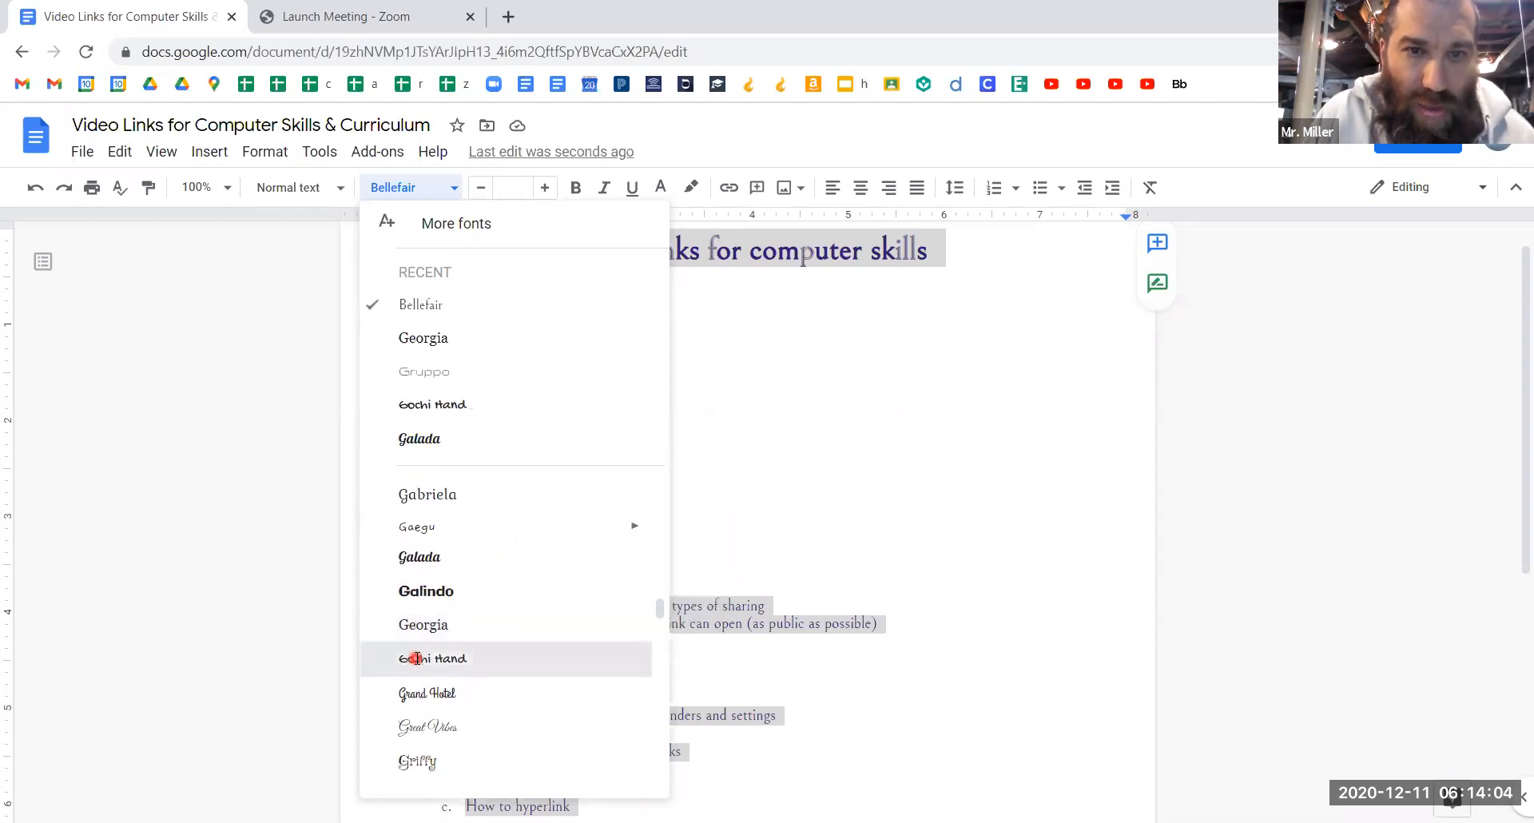
click(416, 663)
- Increase the font size of the entire document by one increment and deselect the text
click(544, 188)
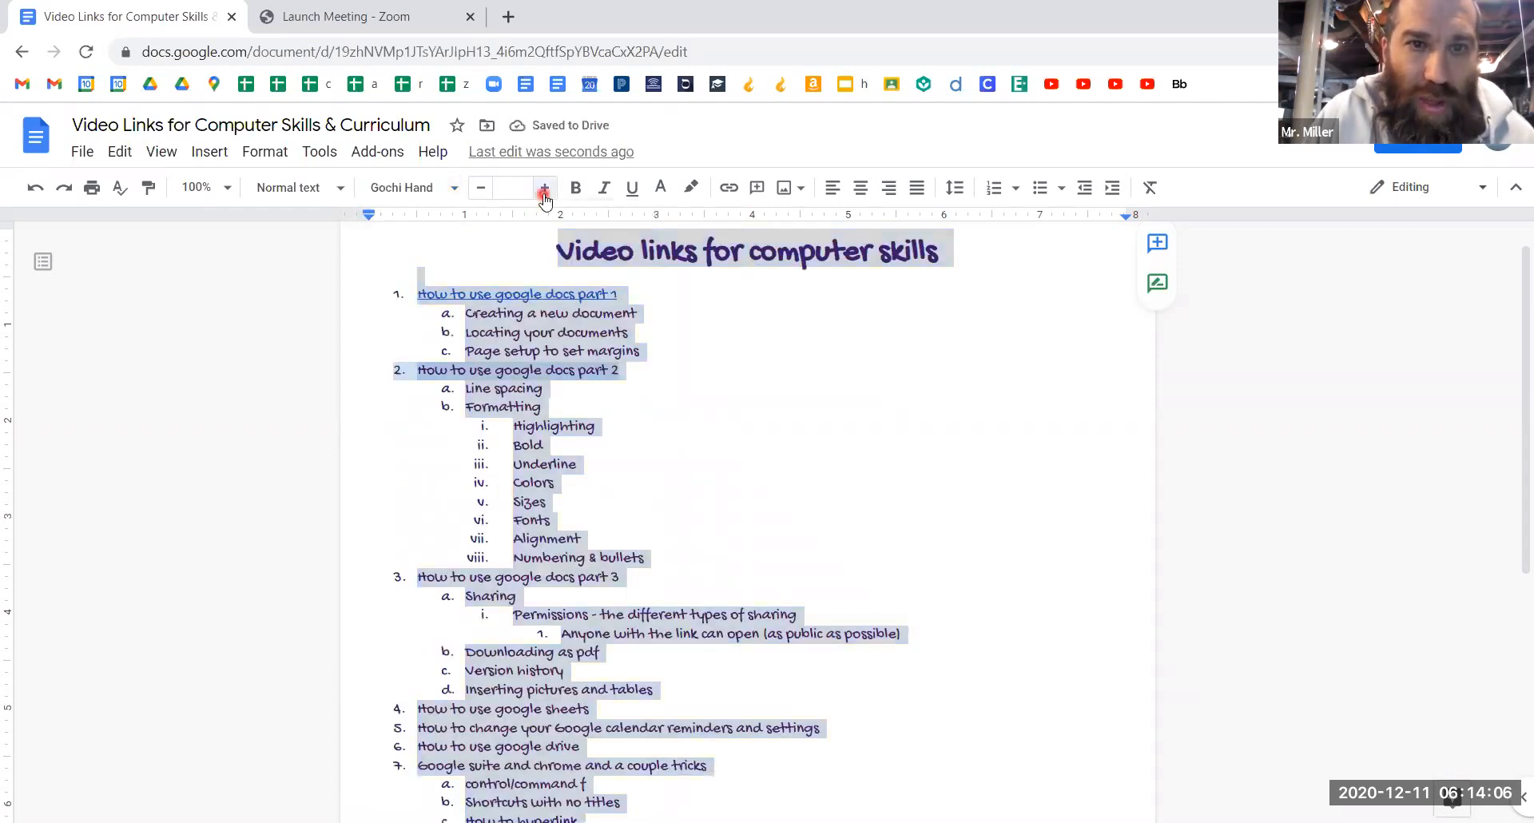
right_click(831, 493)
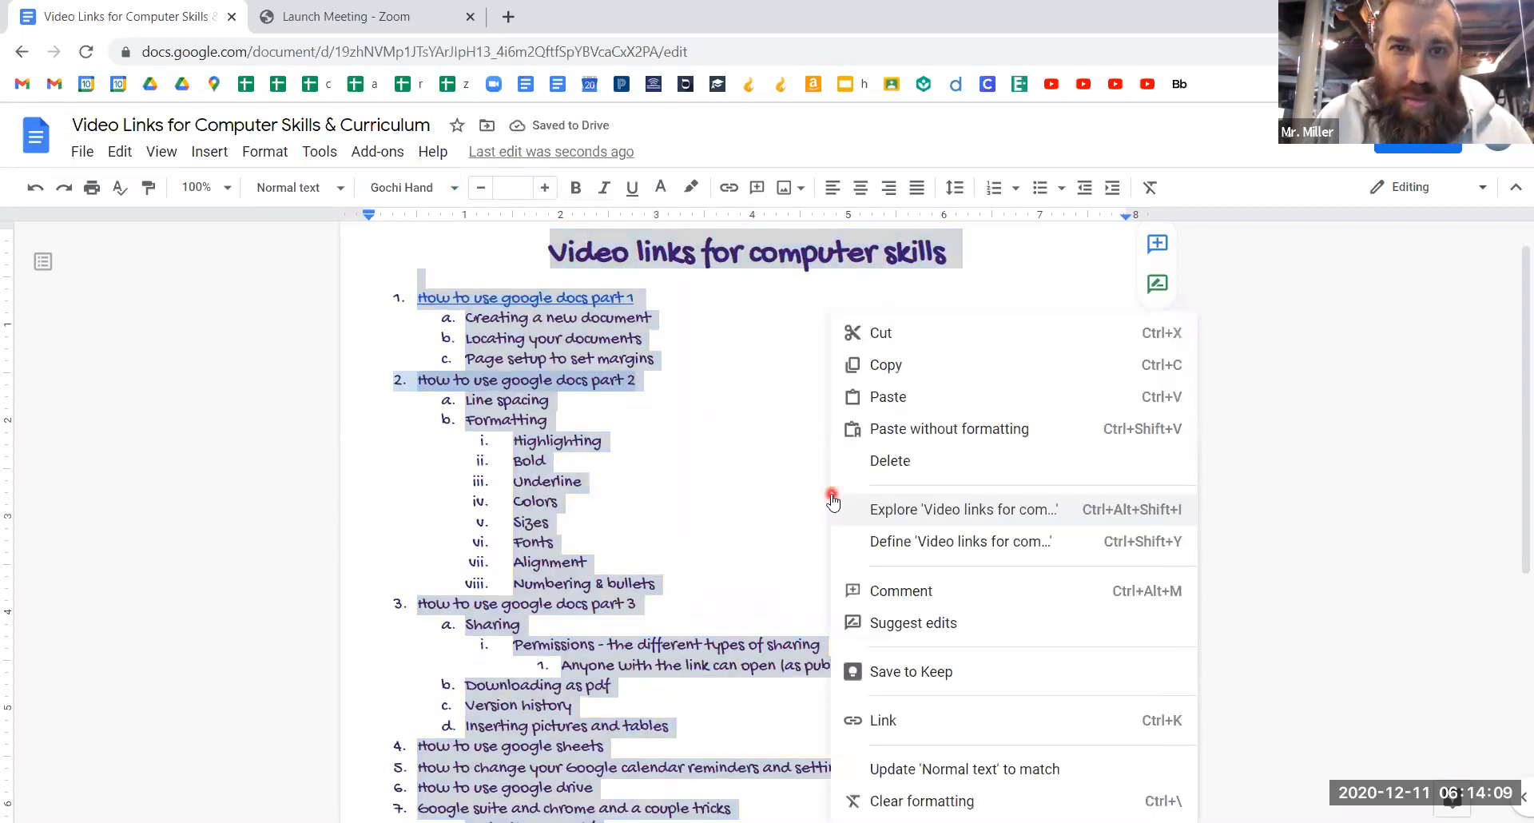
click(748, 494)
click(556, 358)
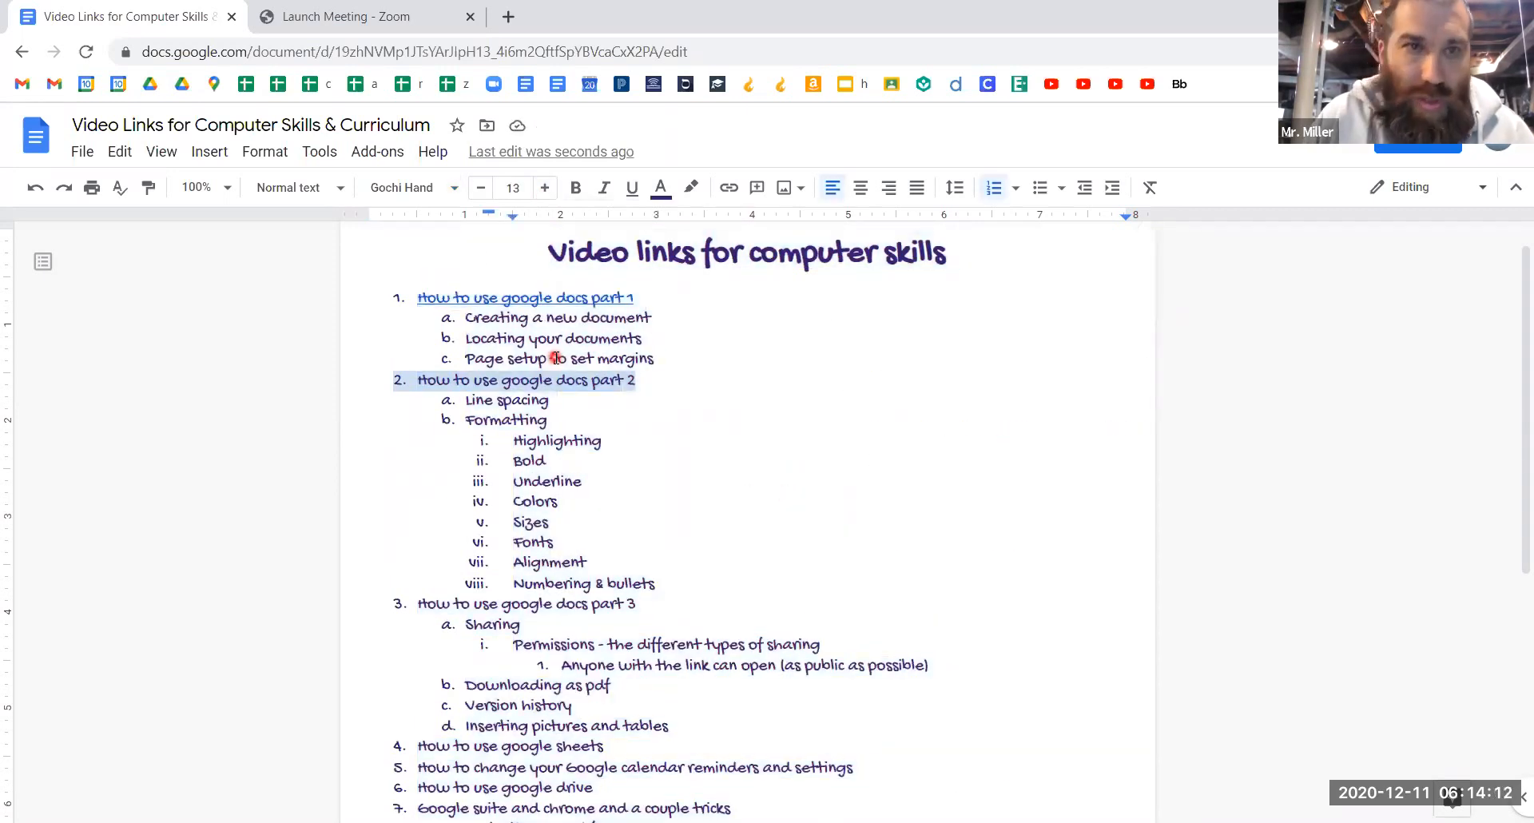
- Open the catalogue of additional fonts and sort it by date added
click(421, 187)
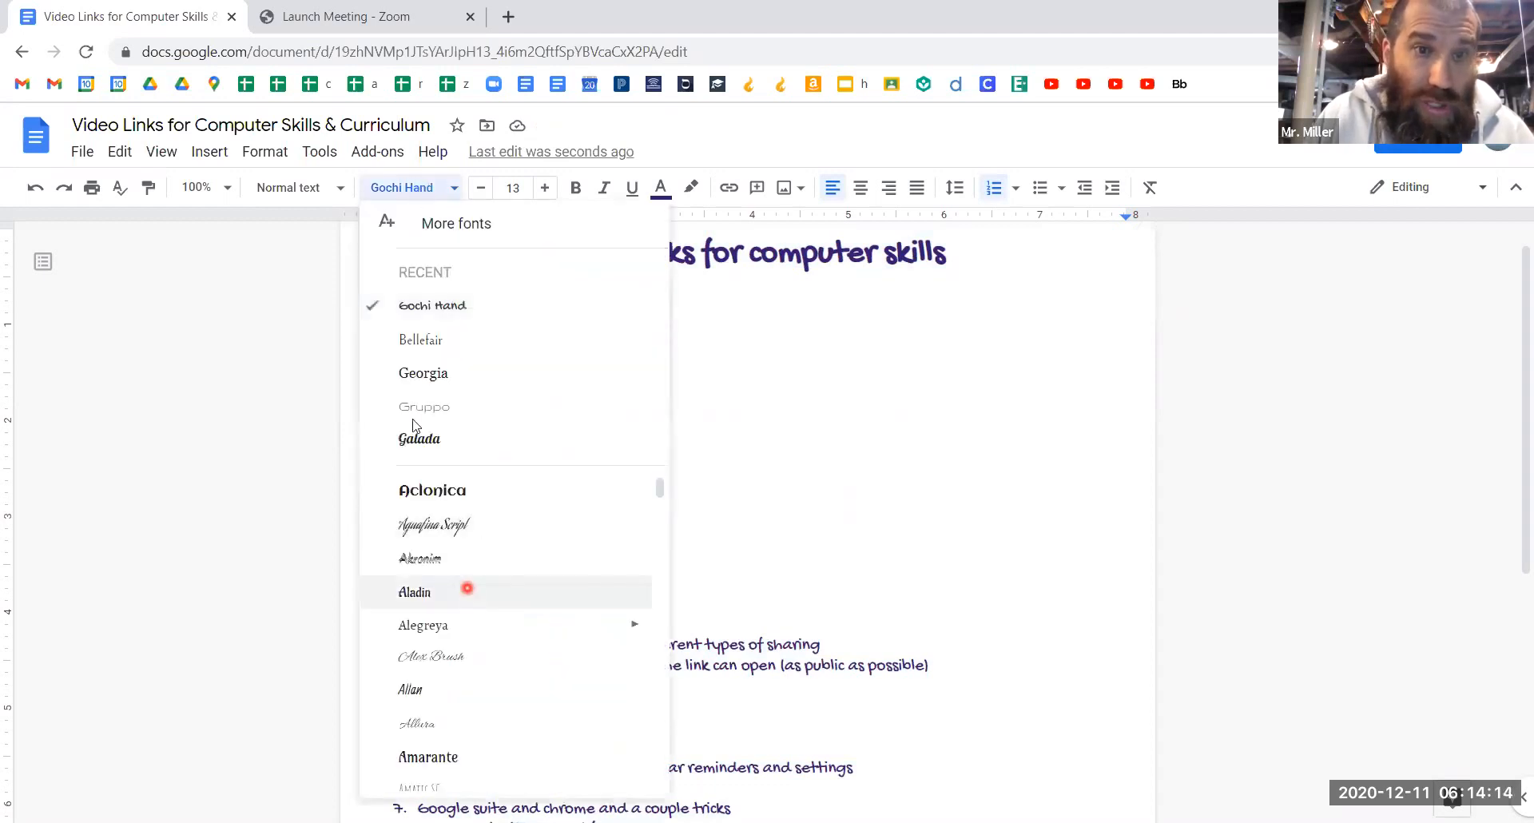
click(477, 223)
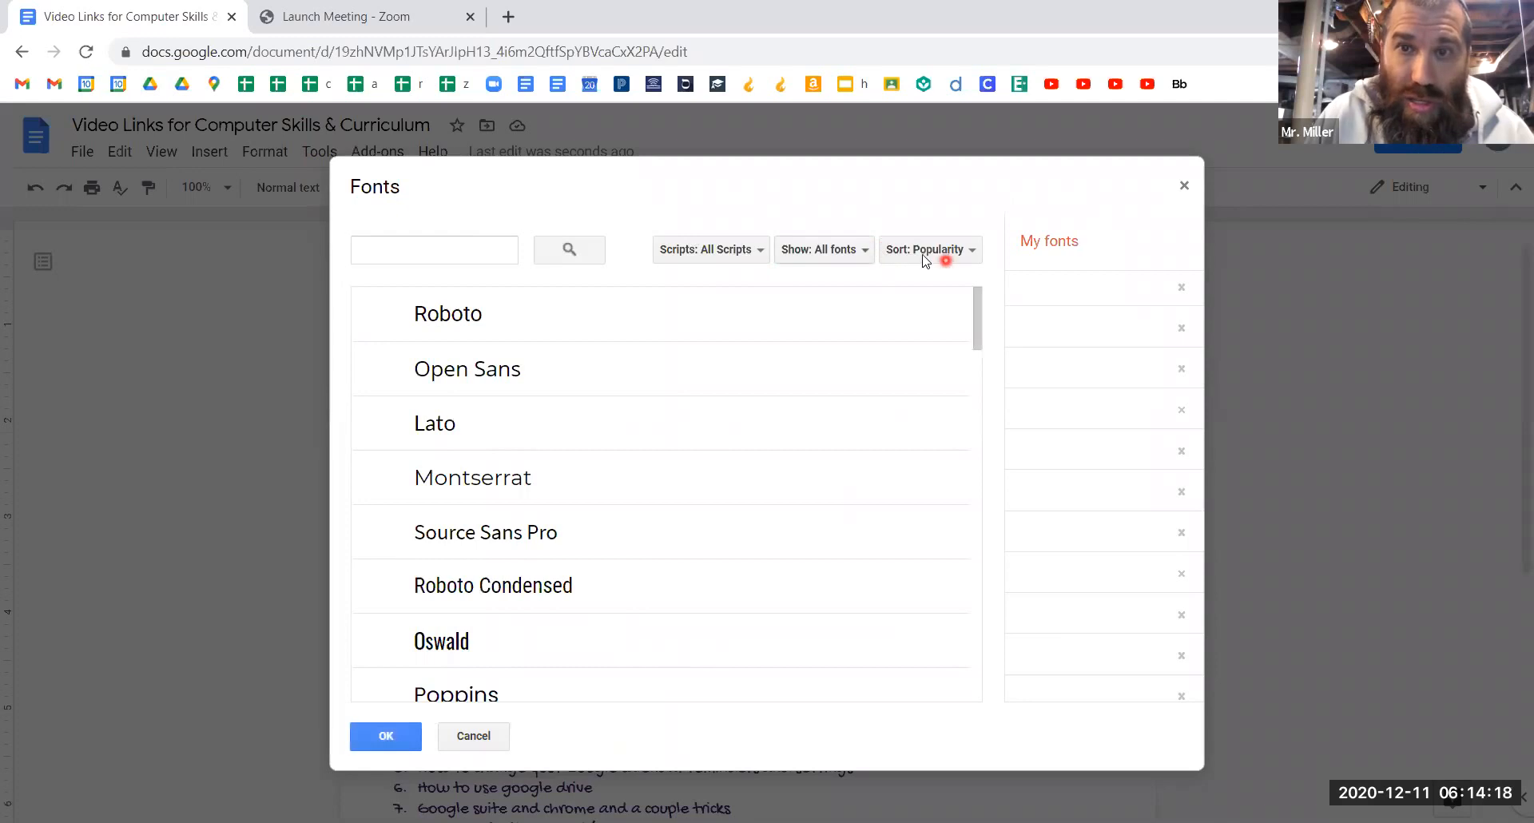
click(897, 253)
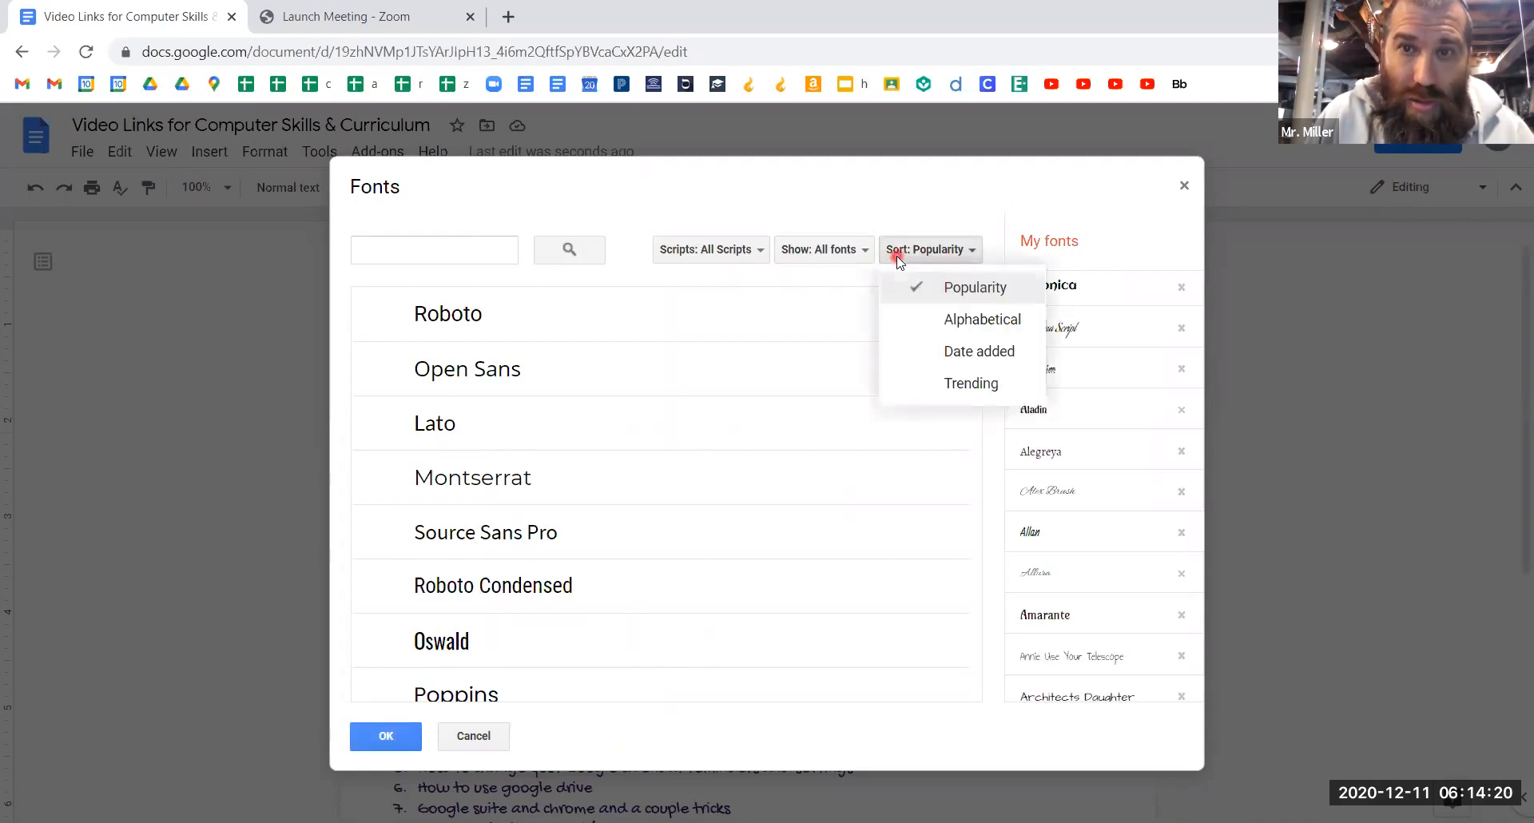
click(946, 366)
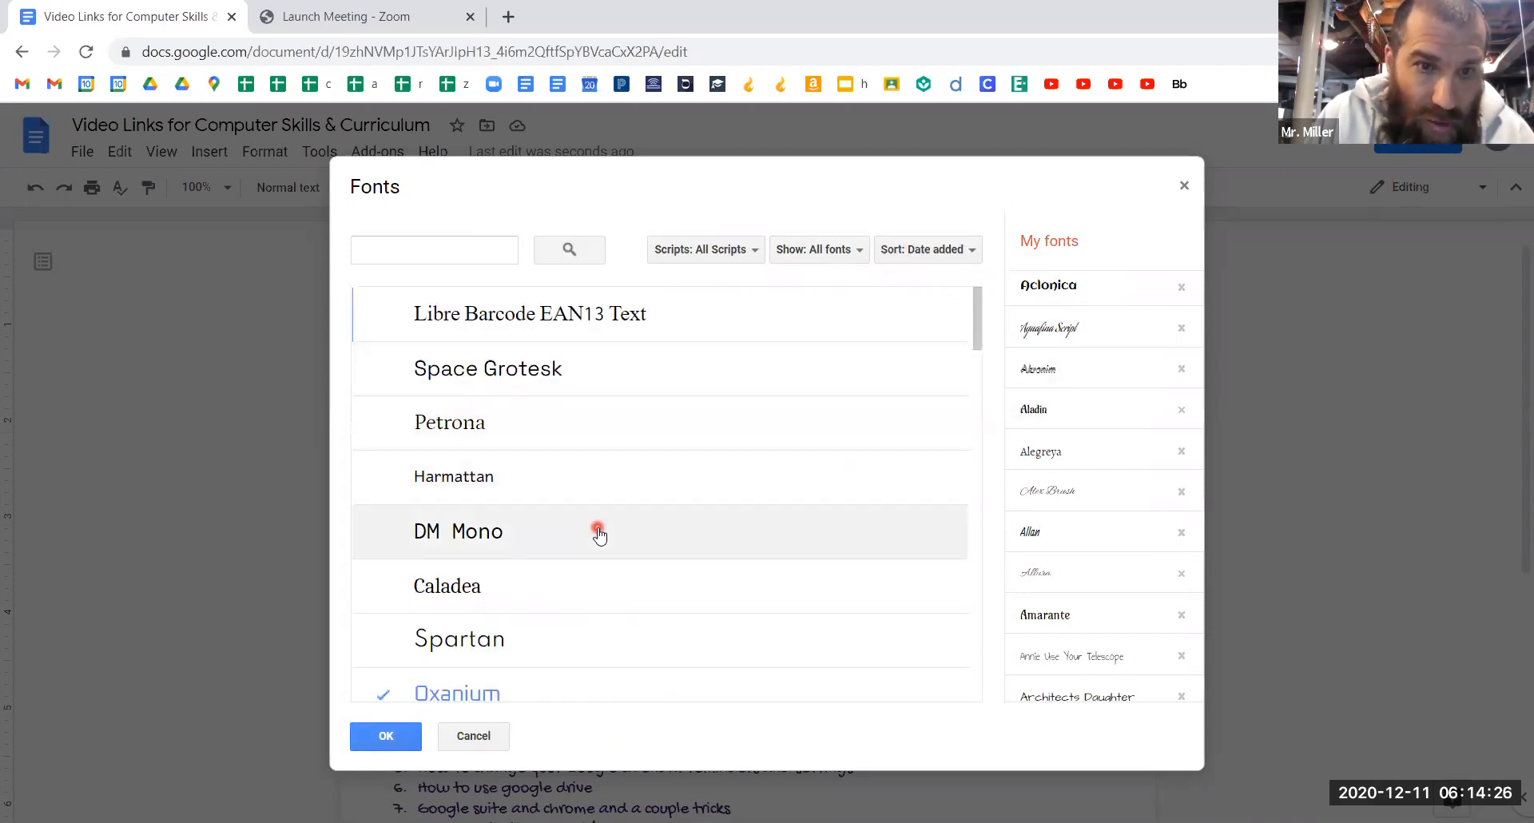
- Add Inria Sans from the additional fonts catalogue to the document's available fonts
scroll(599, 534, down, 7)
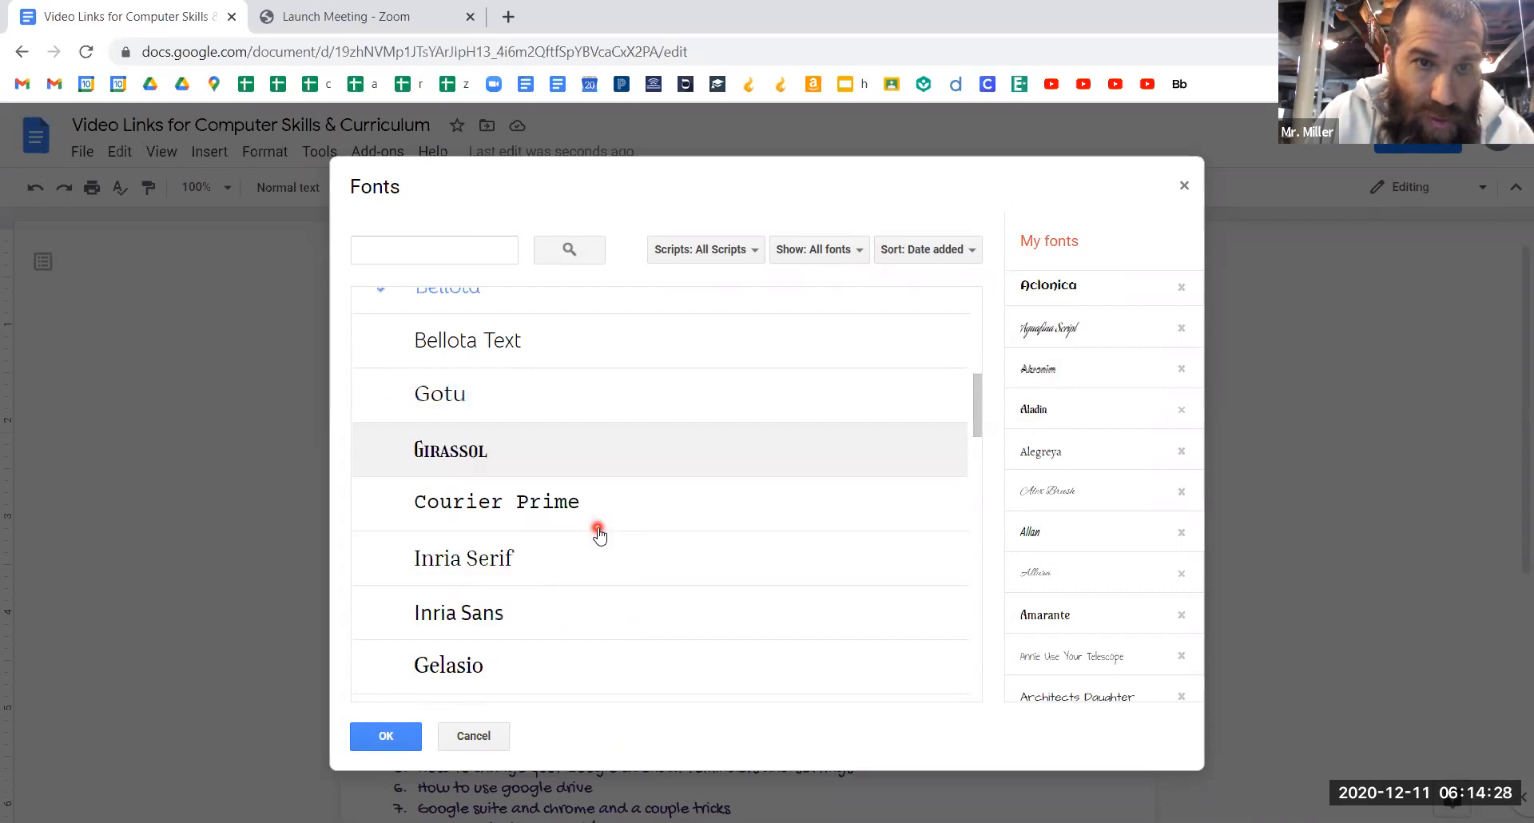
scroll(564, 623, down, 1)
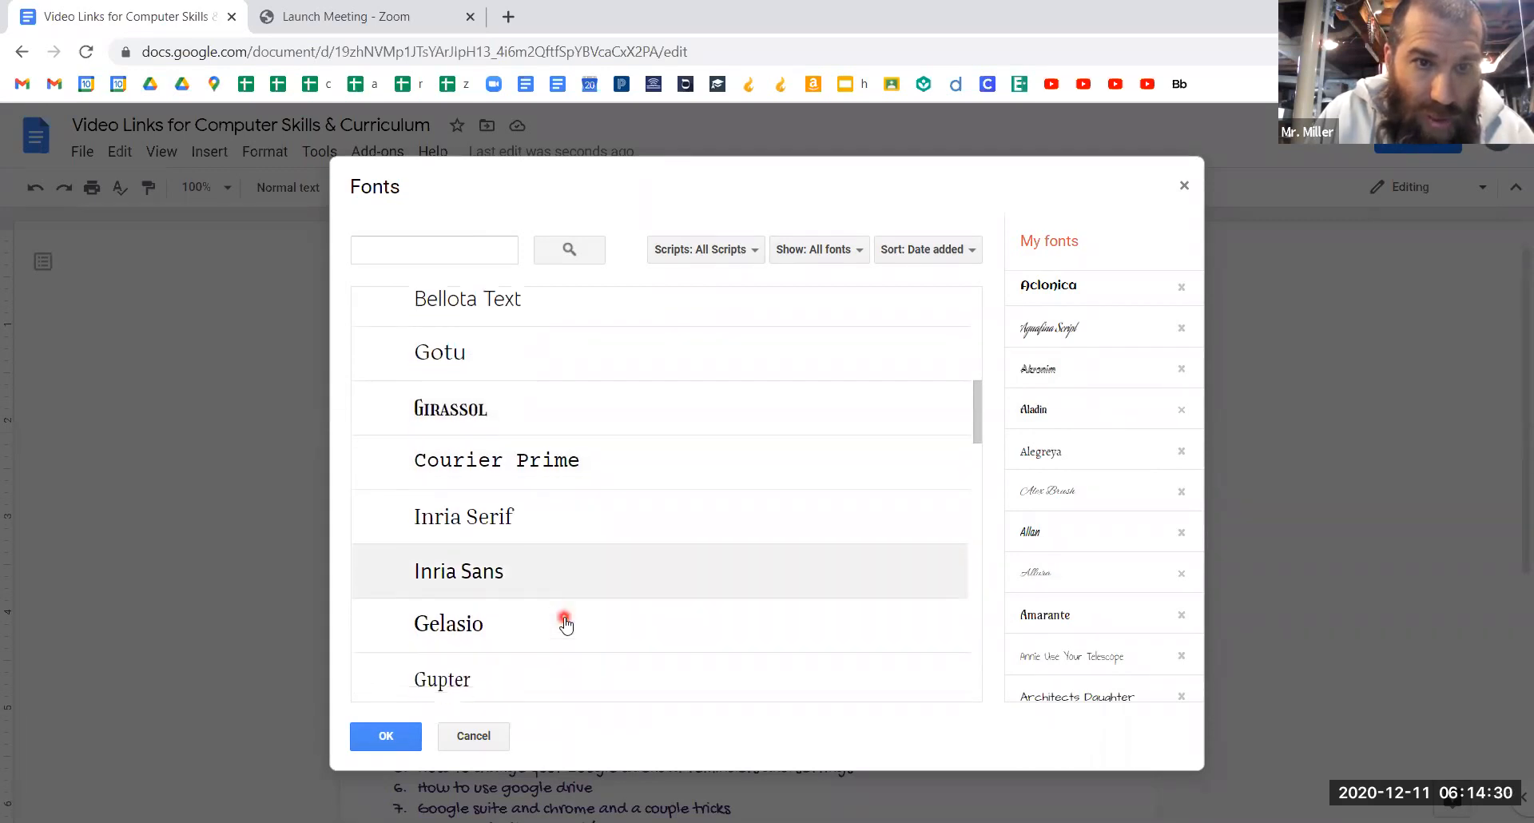
scroll(565, 623, down, 1)
click(557, 563)
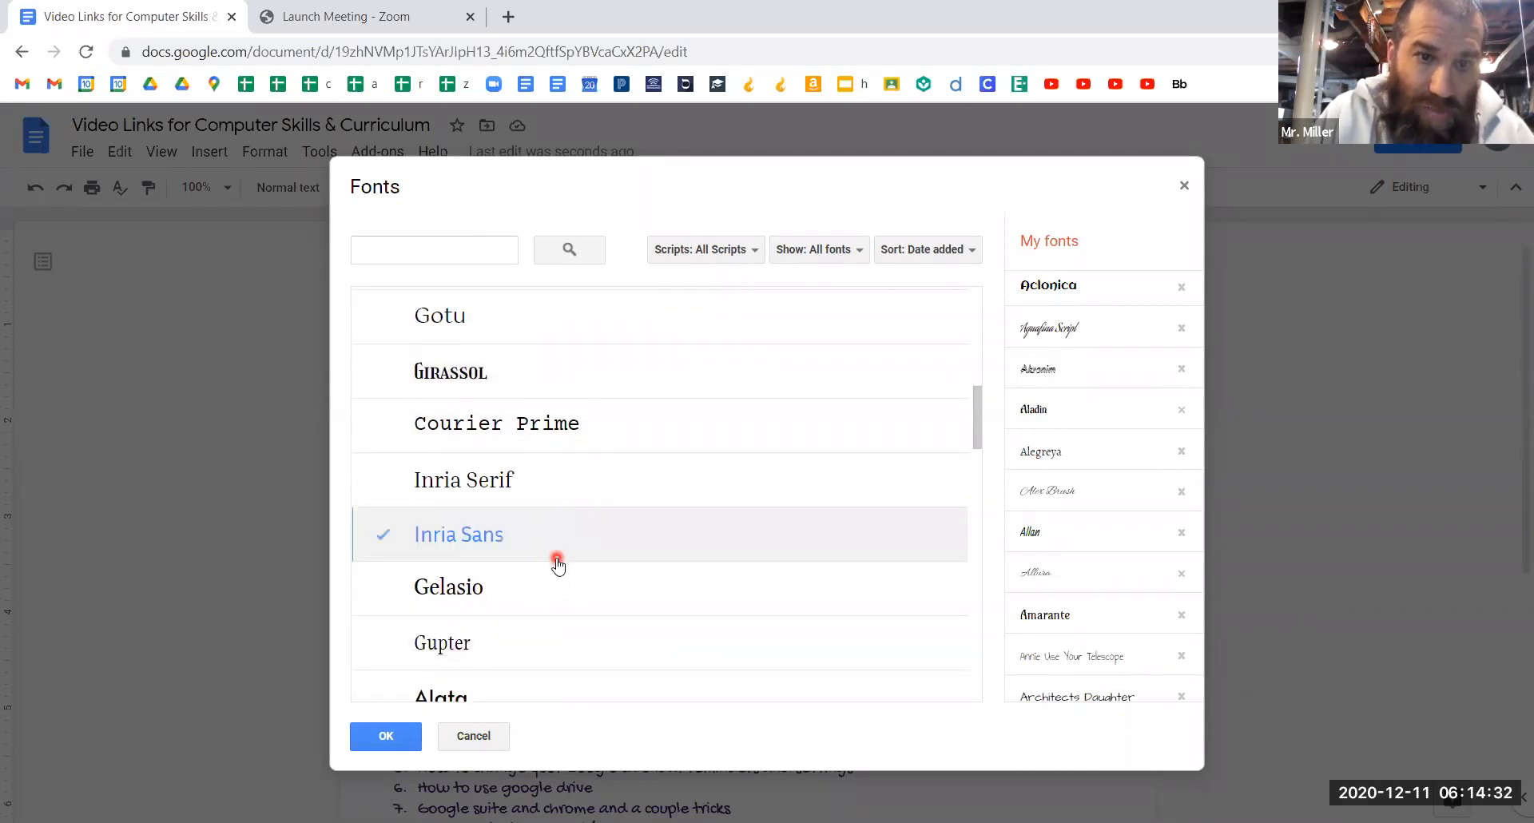
click(393, 735)
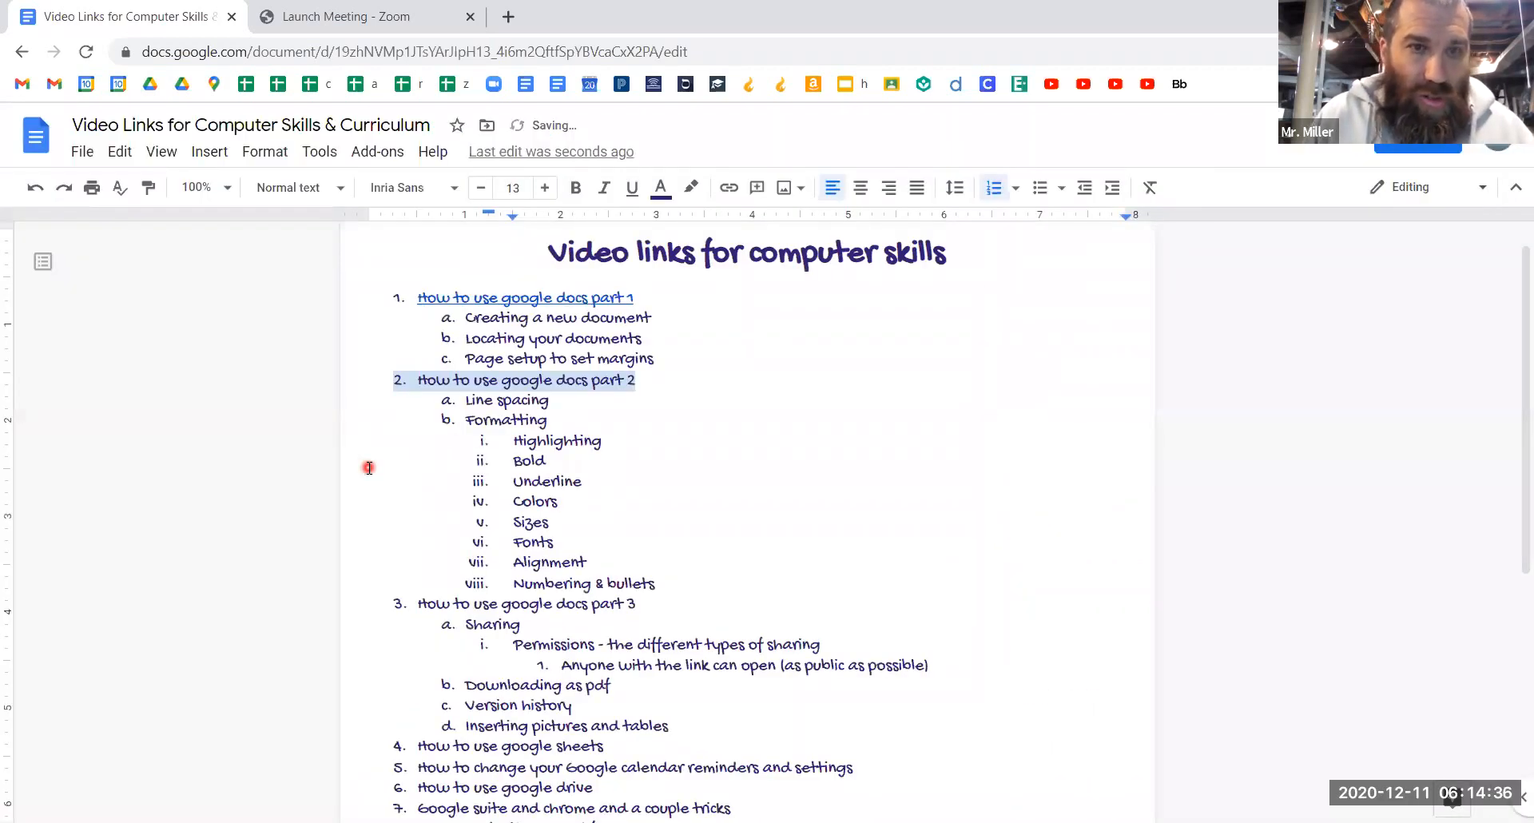
- Change the font of the entire document to Inria Sans and deselect the text
key(ctrl+a)
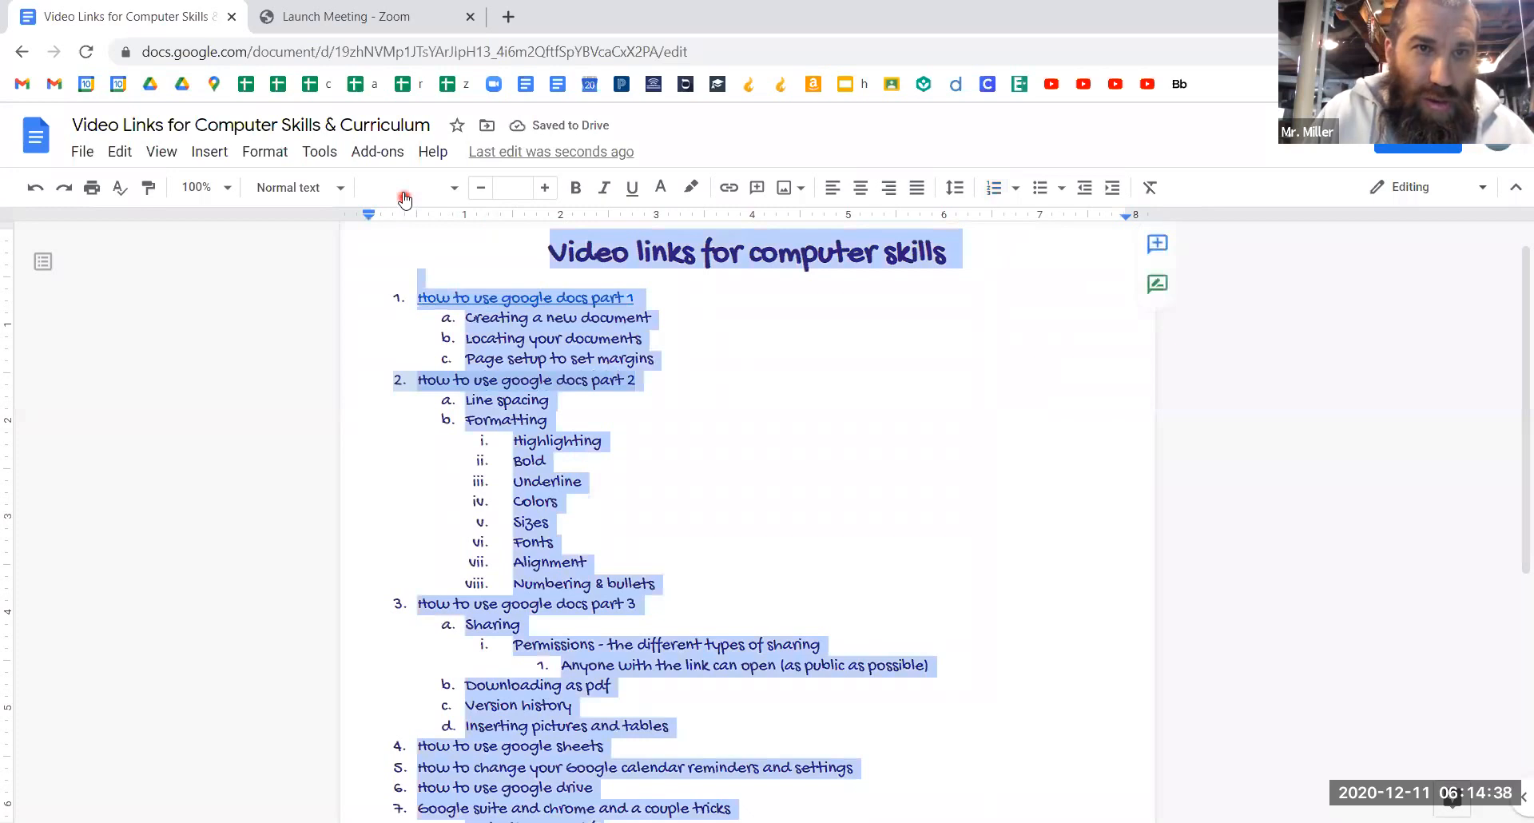
click(405, 198)
scroll(447, 520, down, 5)
scroll(451, 526, down, 12)
scroll(451, 525, down, 8)
scroll(450, 525, up, 1)
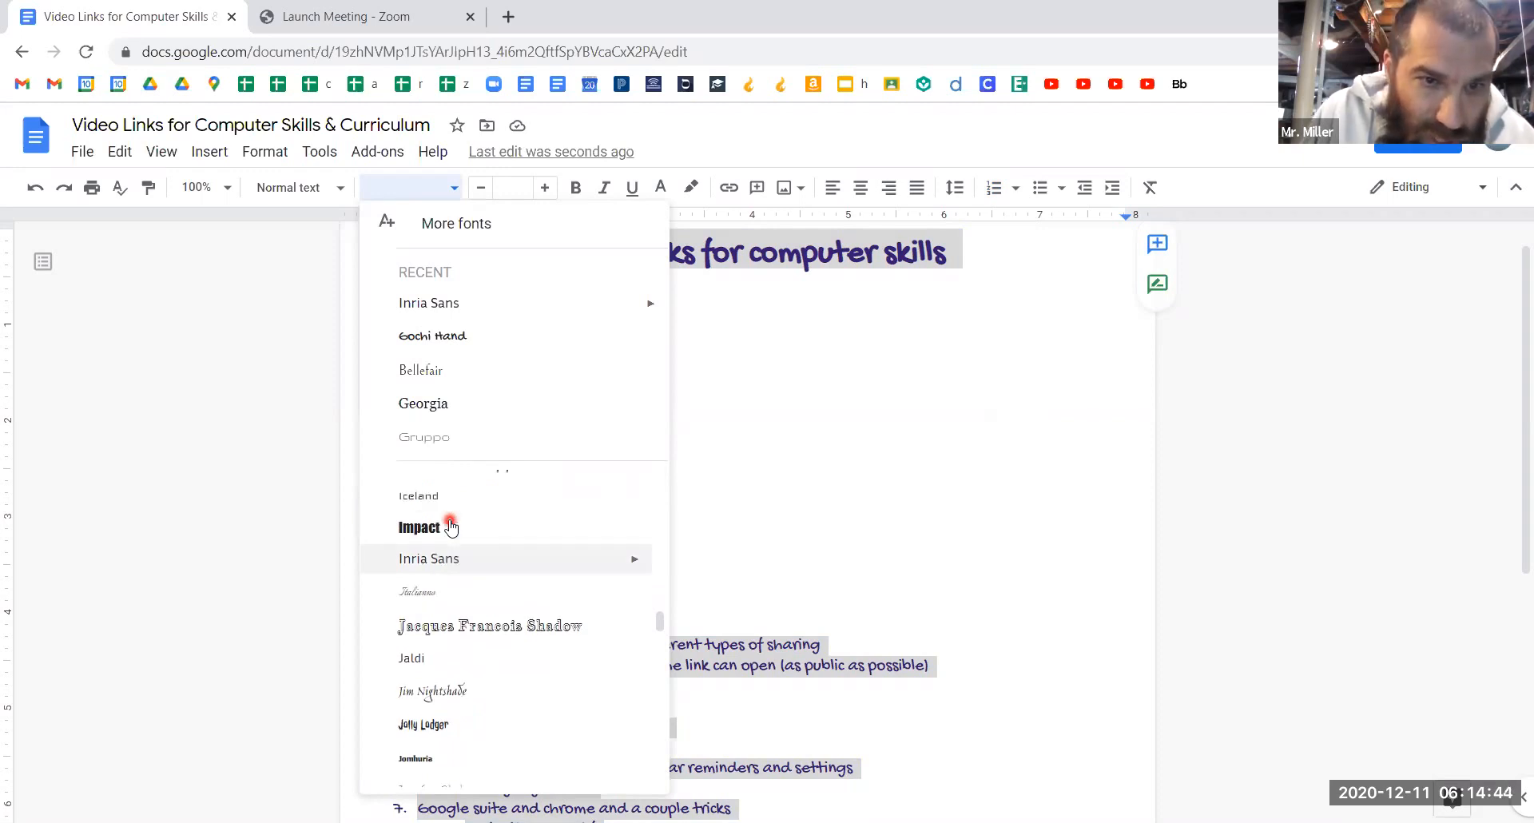
click(440, 564)
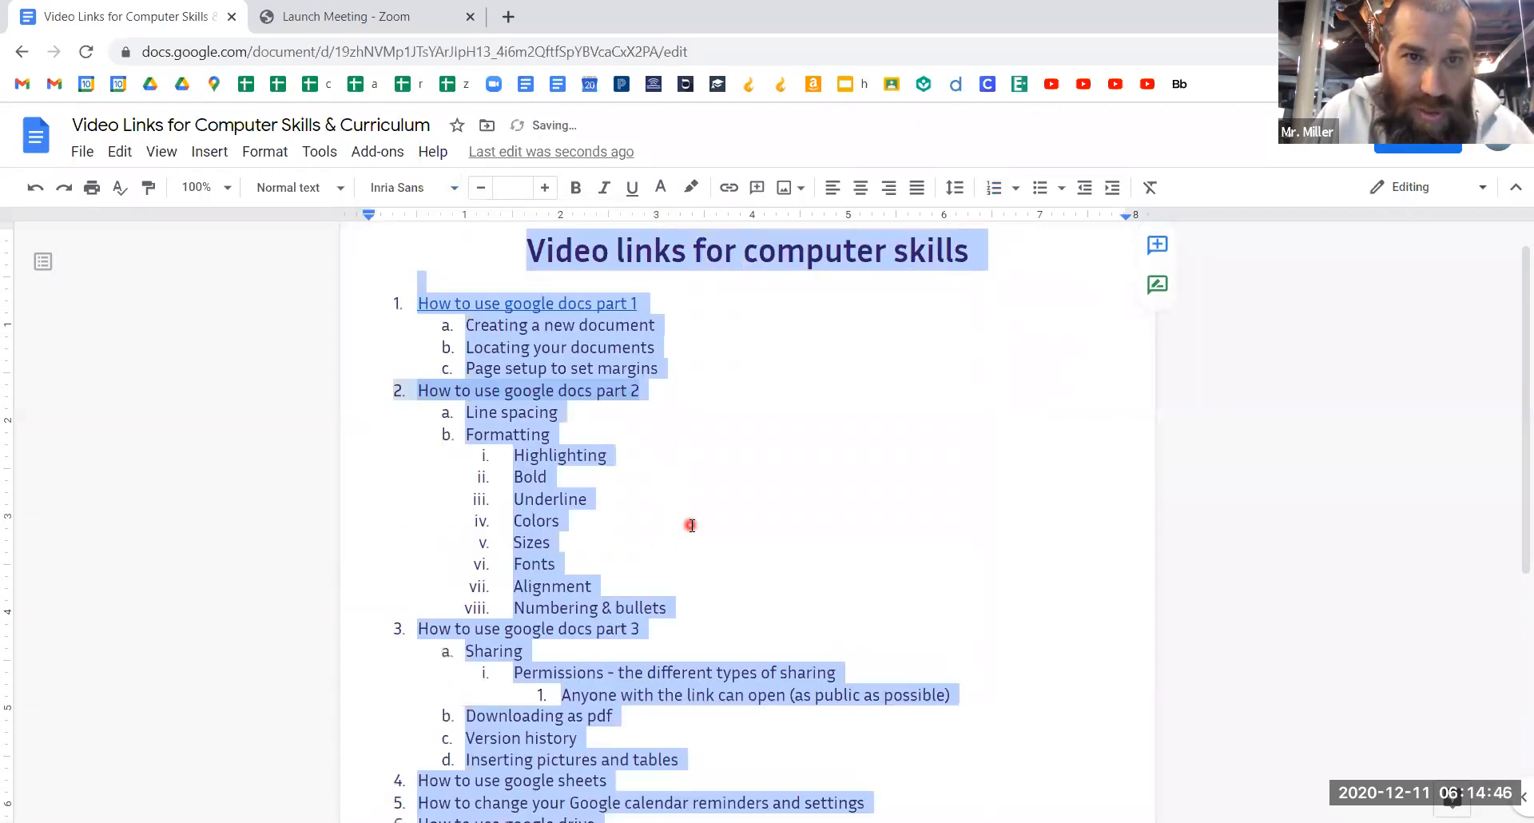
click(691, 525)
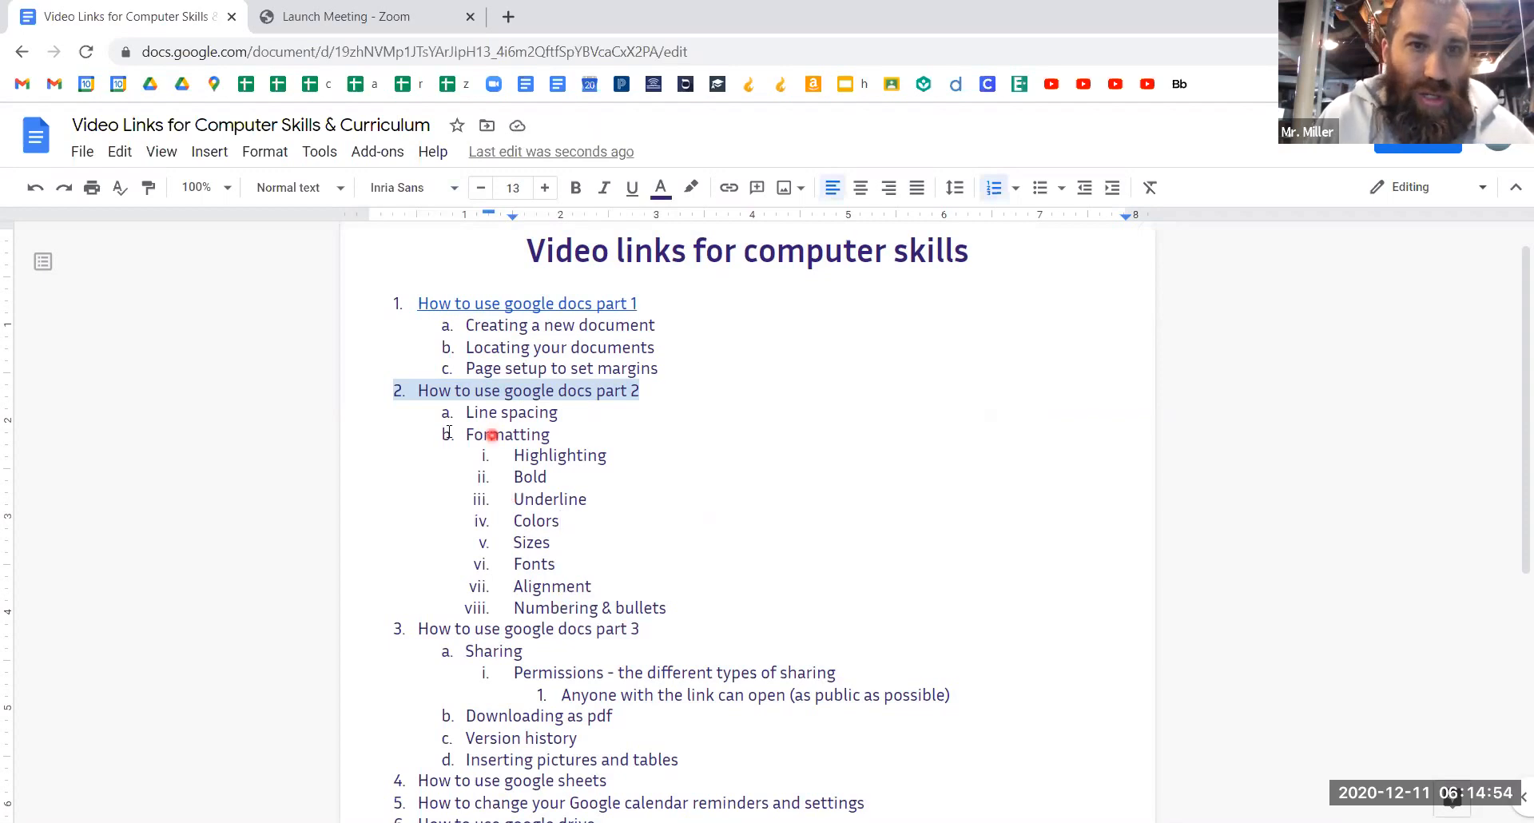
- Insert a page break after the last list item "How to hyperlink" and remove the list numbering on the new page
key(ctrl+End)
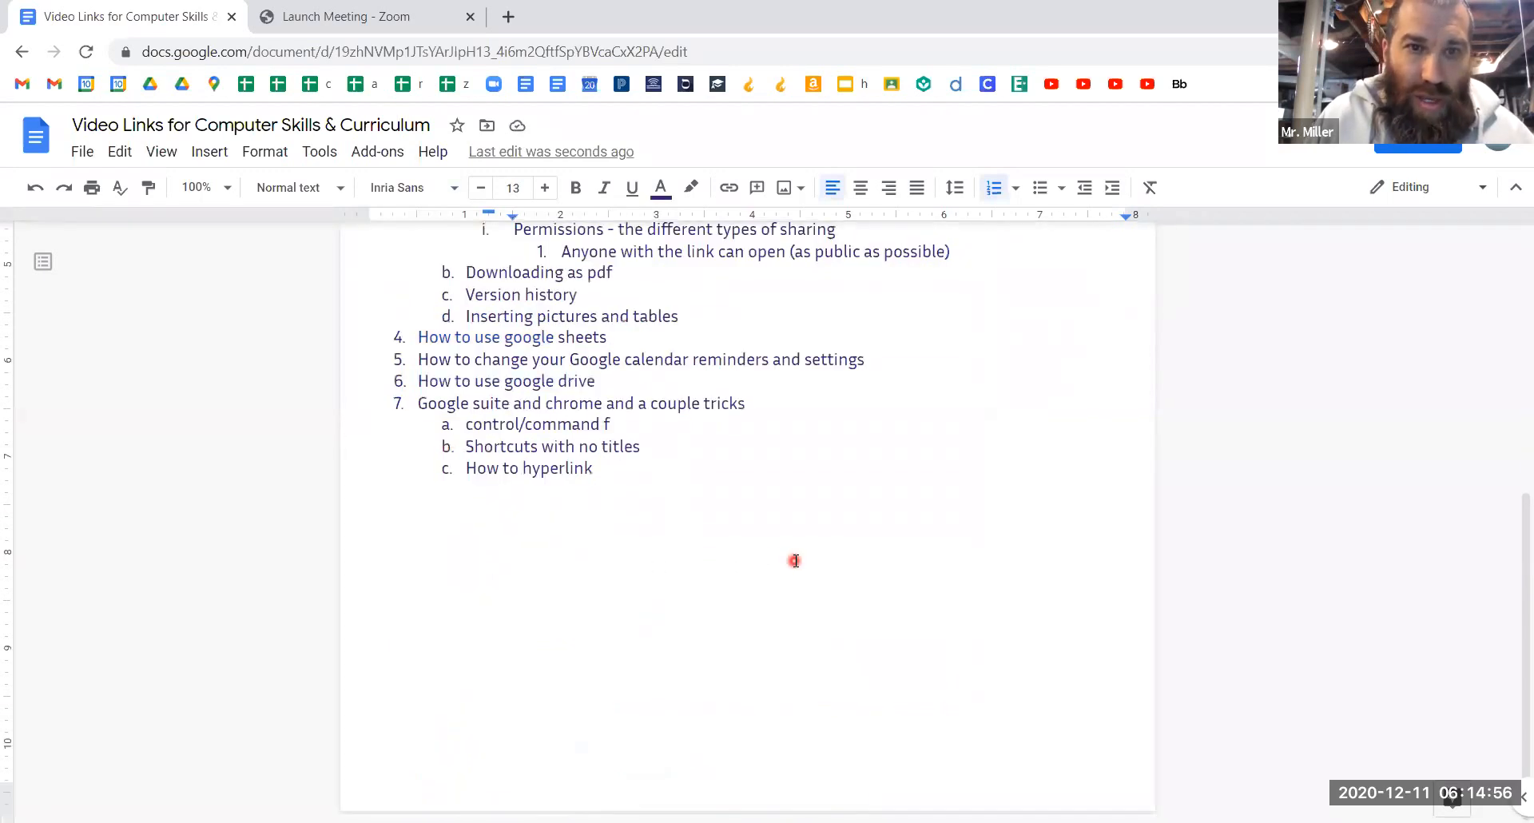
scroll(795, 560, up, 3)
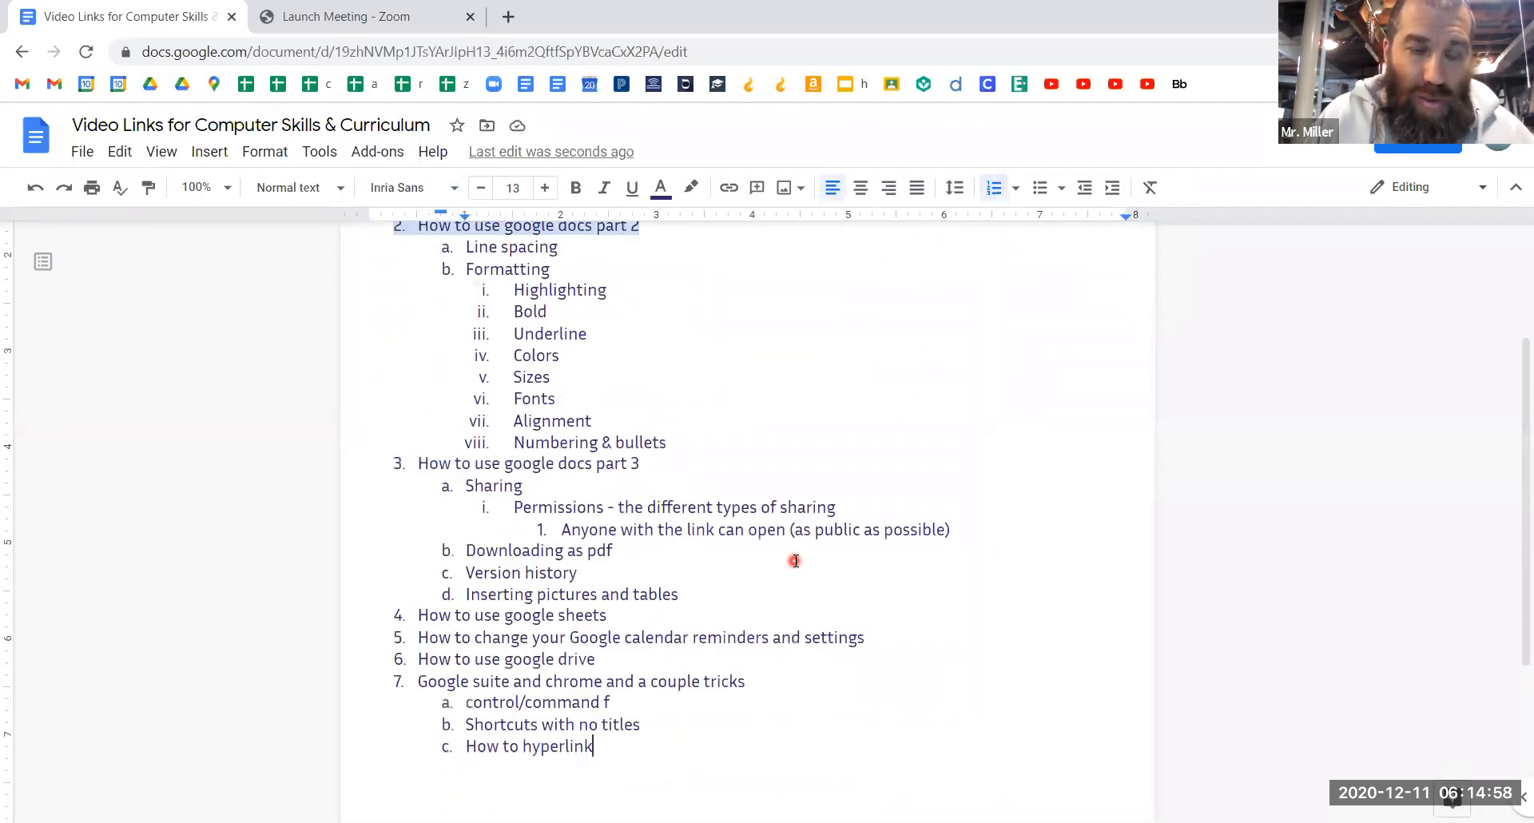
scroll(795, 560, down, 3)
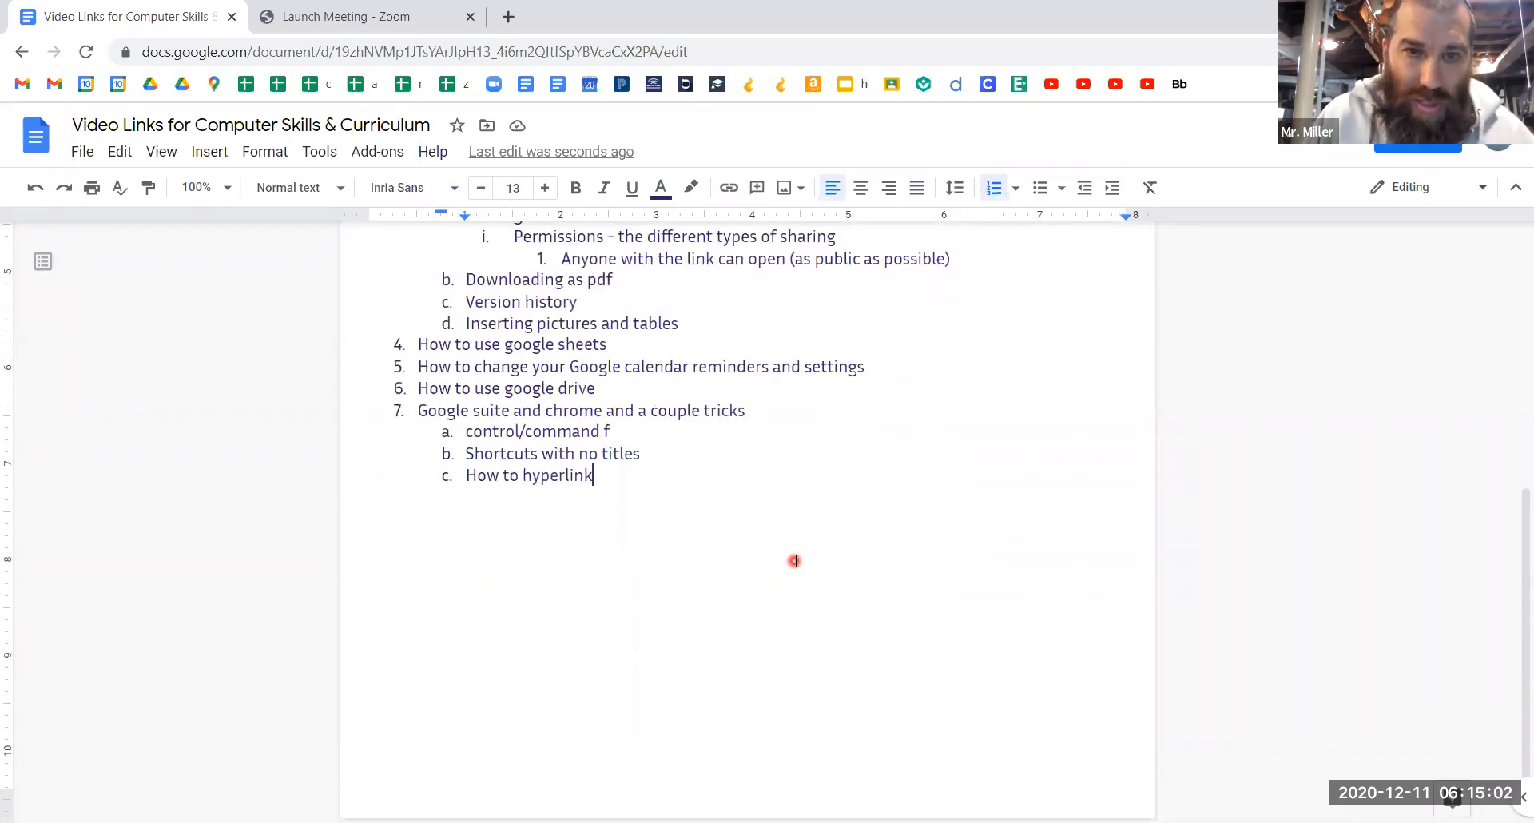
key(ctrl+Return)
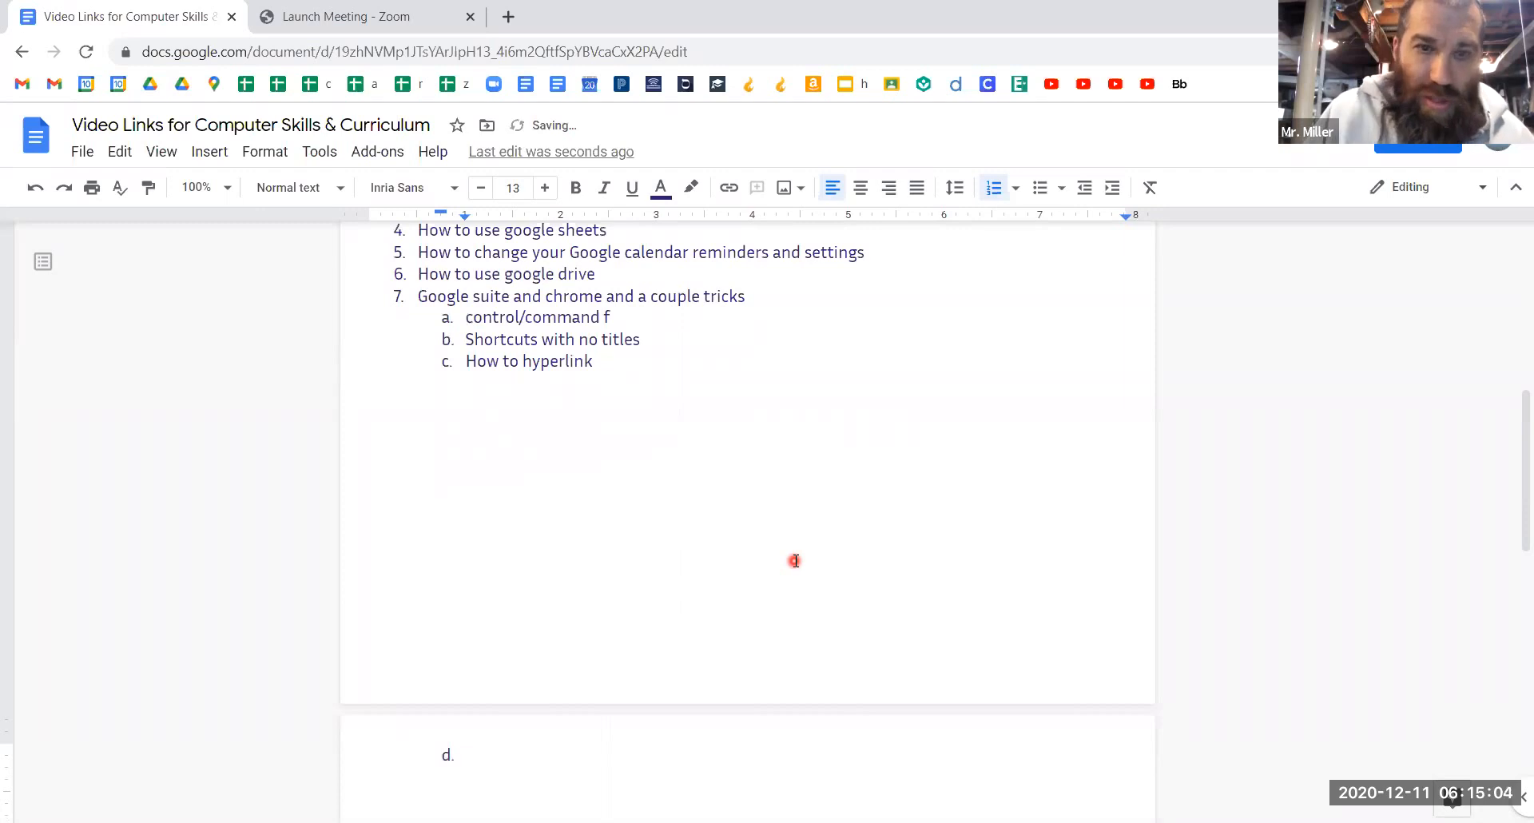
scroll(482, 795, down, 1)
key(BackSpace)
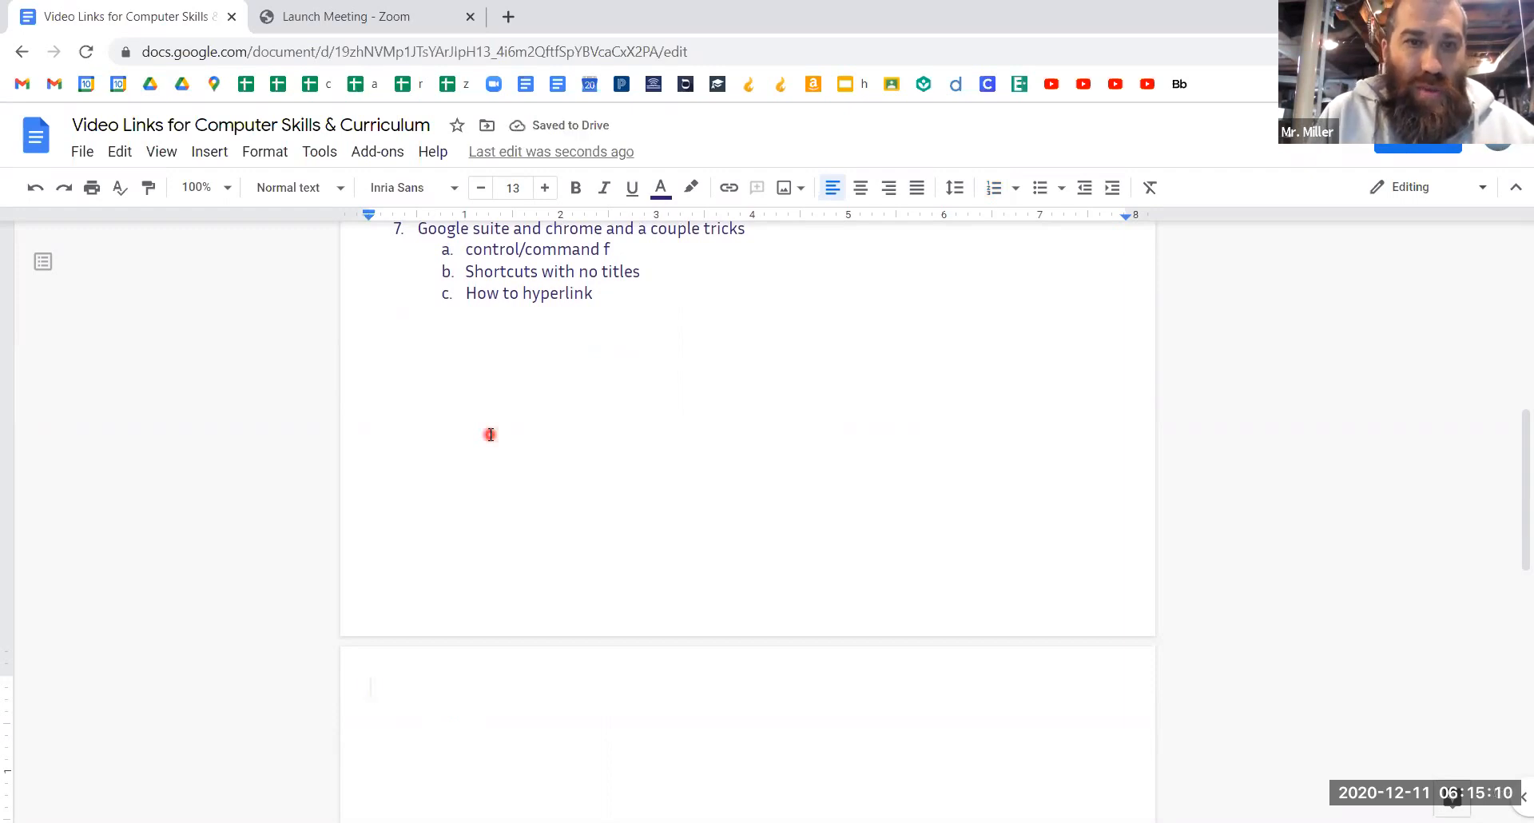
- Write "This is my new paragraph. It has three things. This is one." on the new page
text(This is )
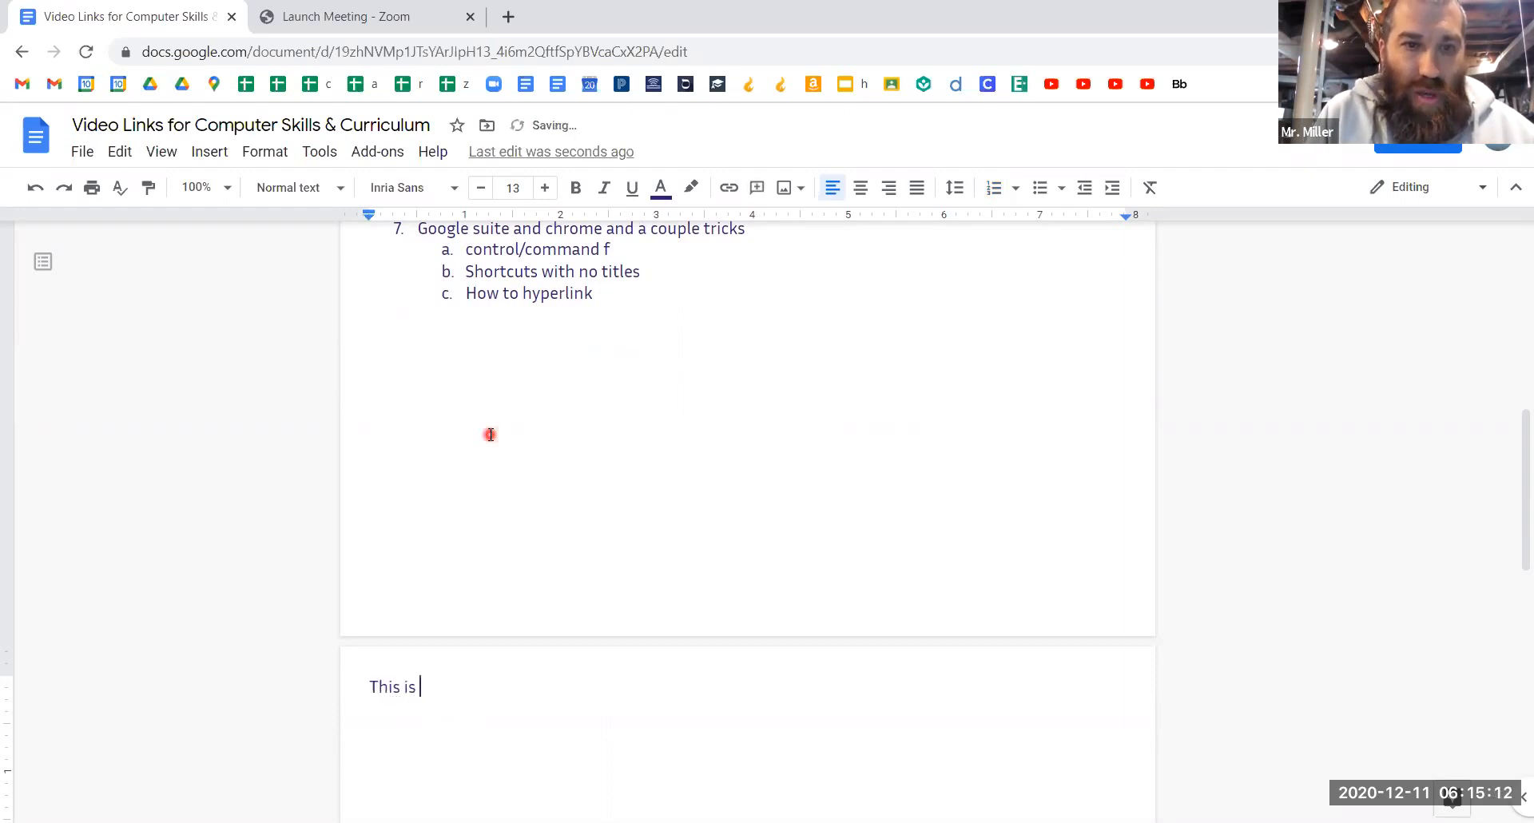
text(my new paragraph. It has th)
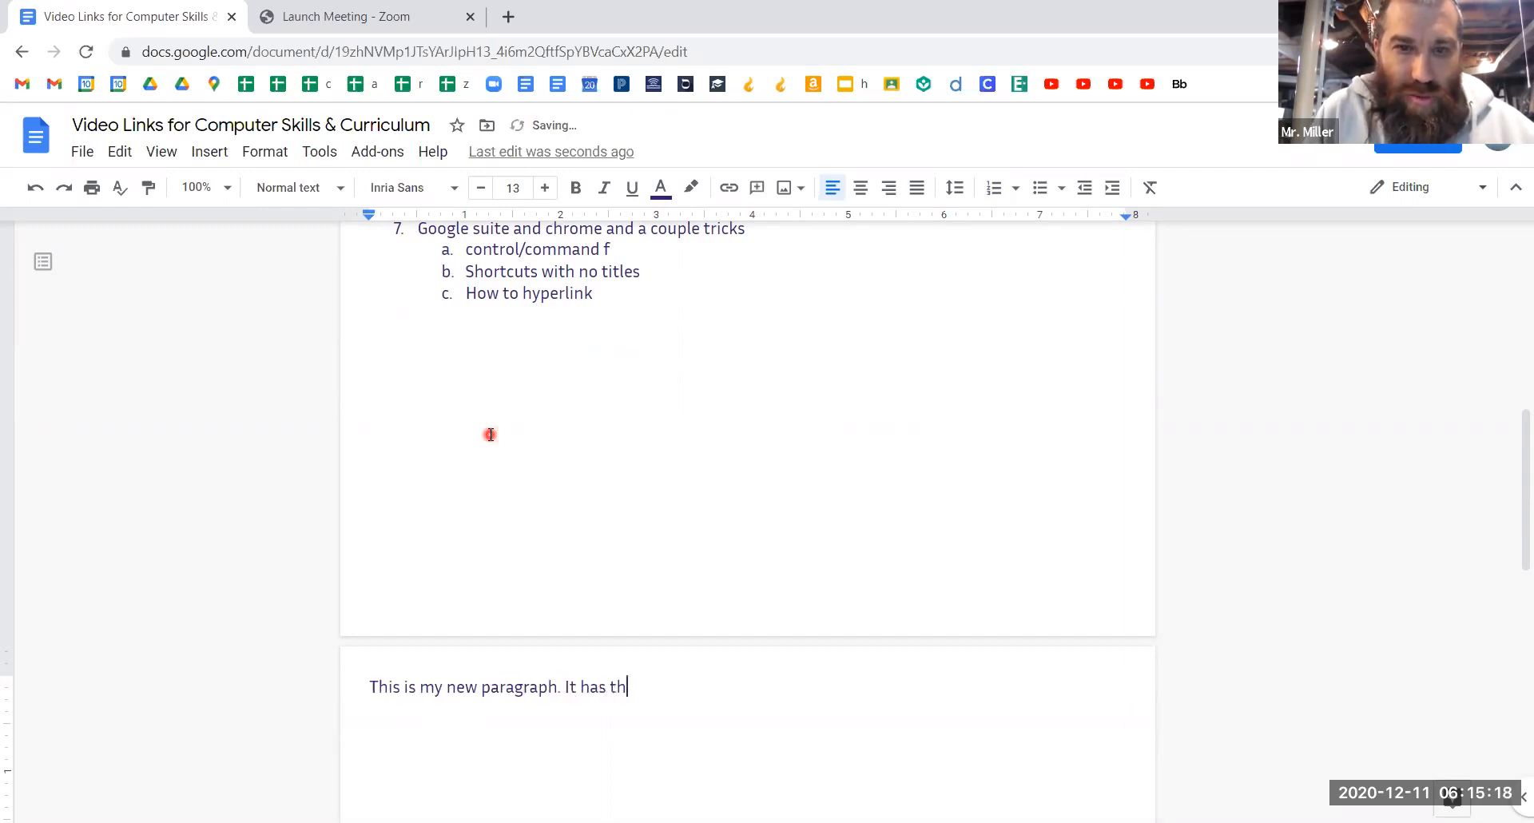
text(ree thin)
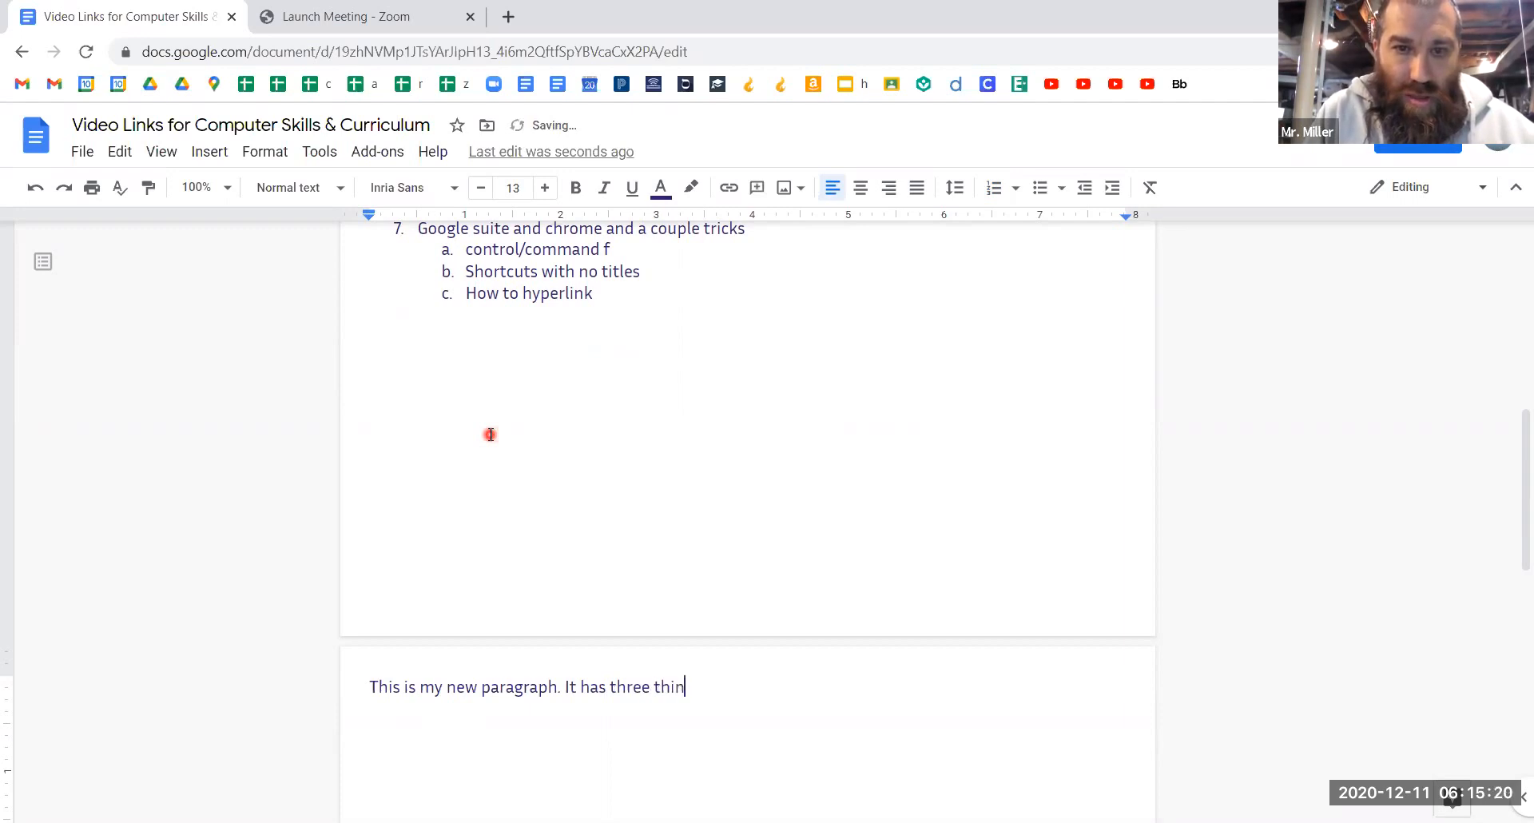
text(gs. Theis)
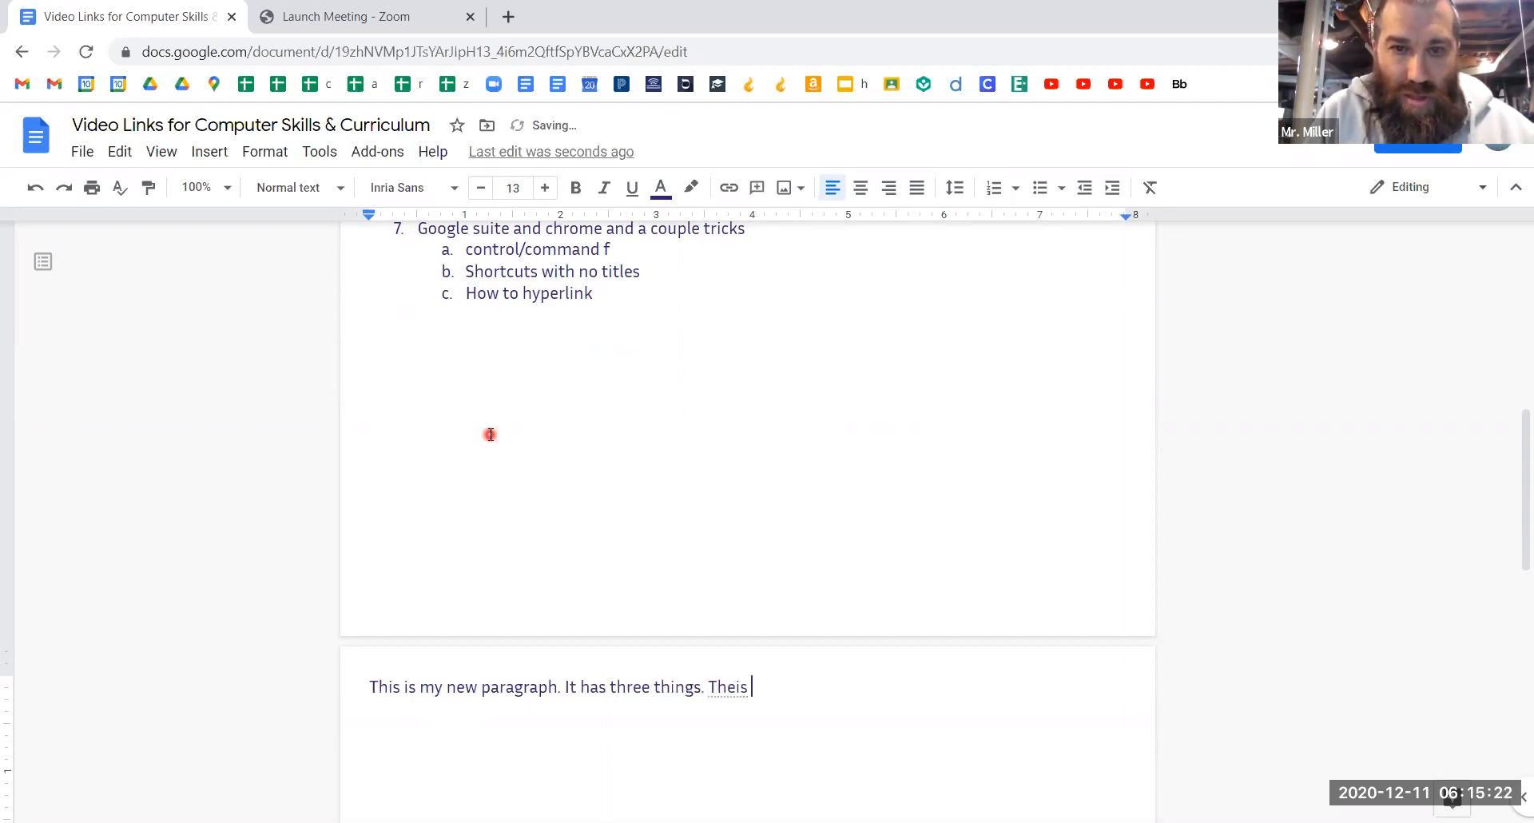
key(BackSpace)
text(s one.)
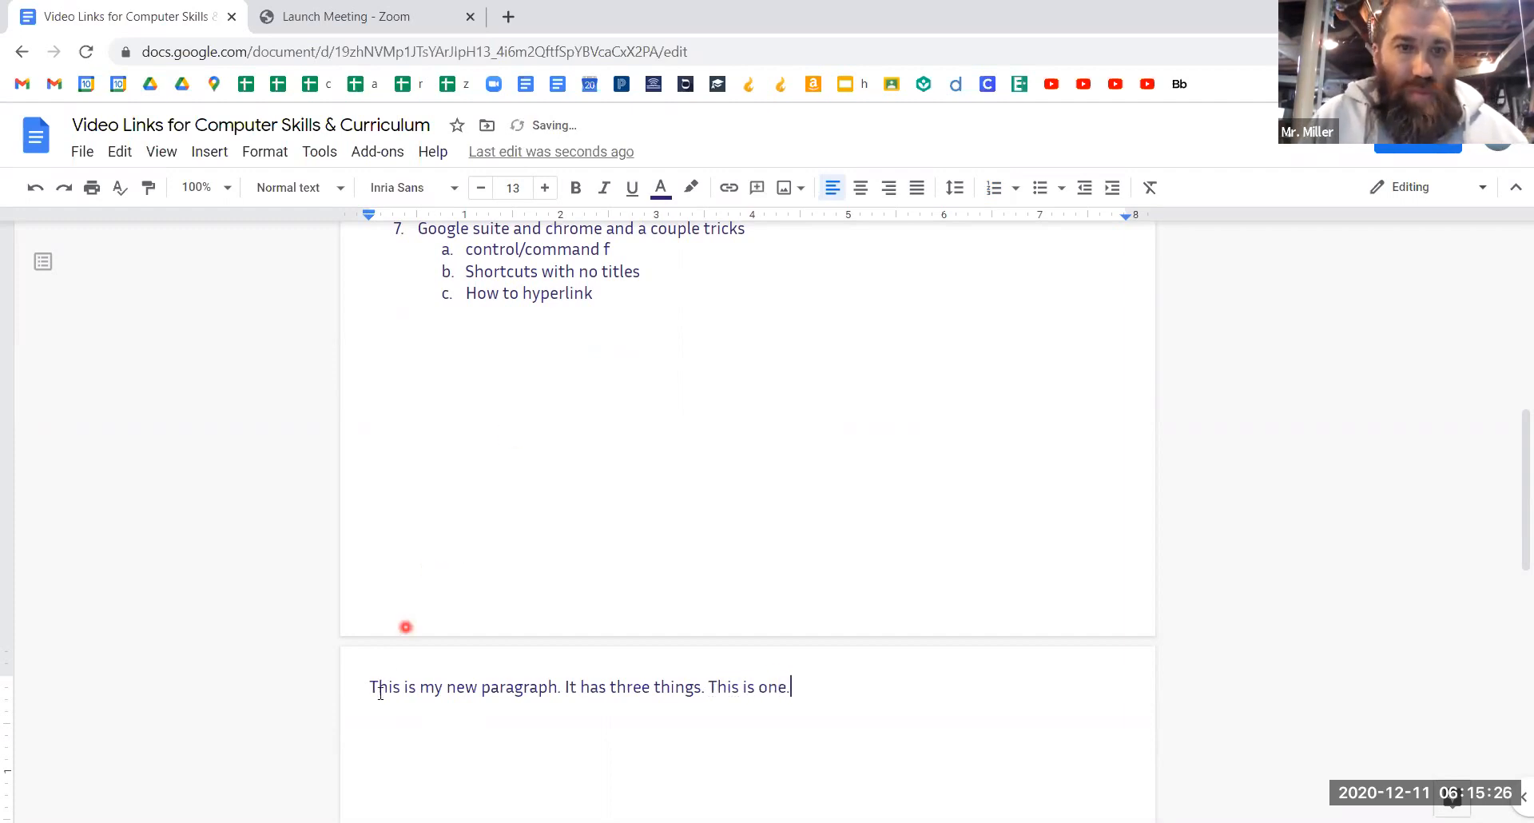
- Try centre and right alignment on the new paragraph, ending with justified alignment
triple_click(478, 684)
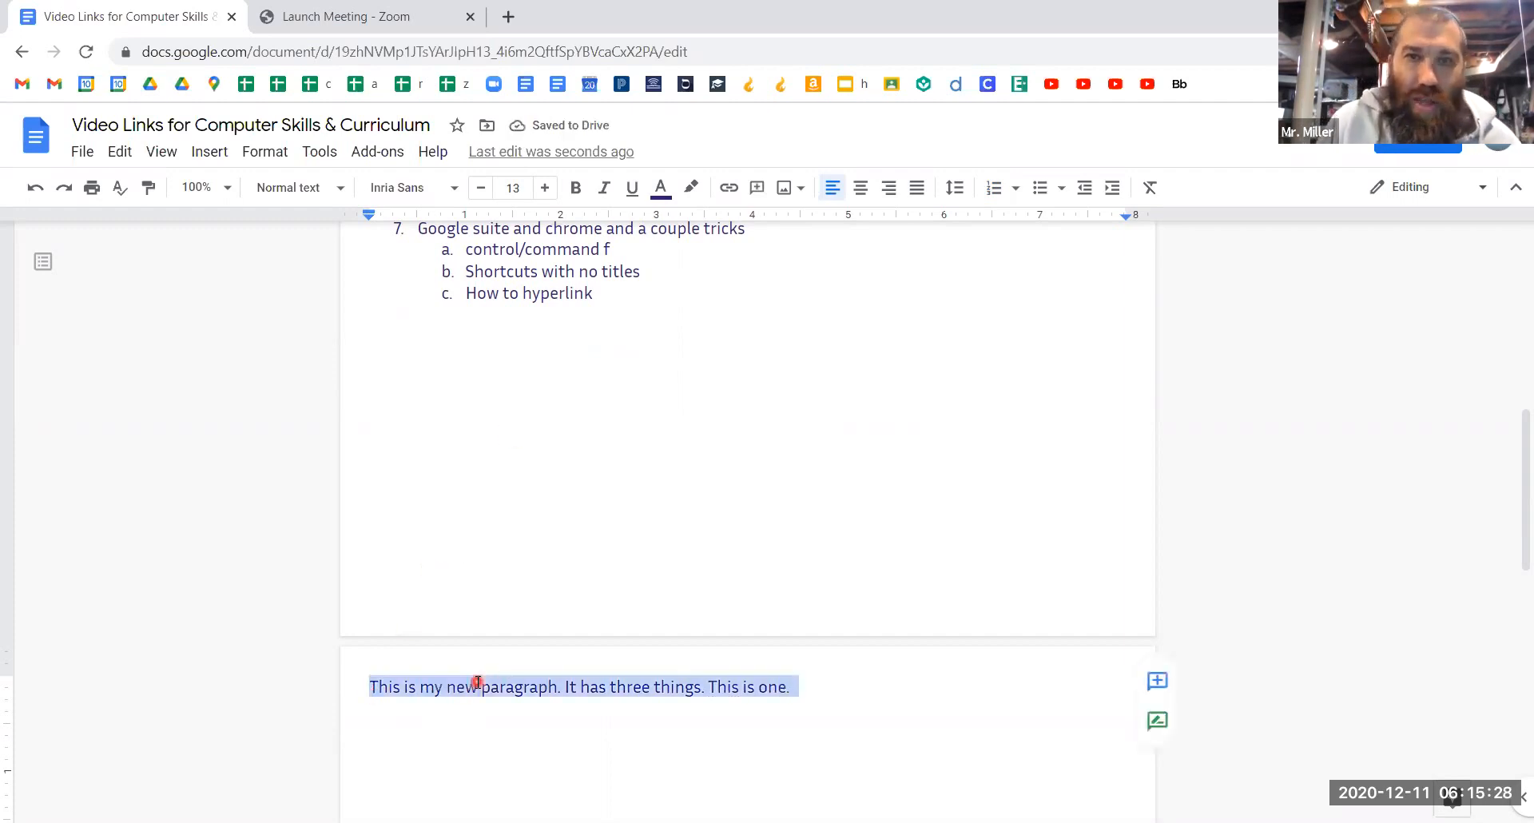
click(859, 189)
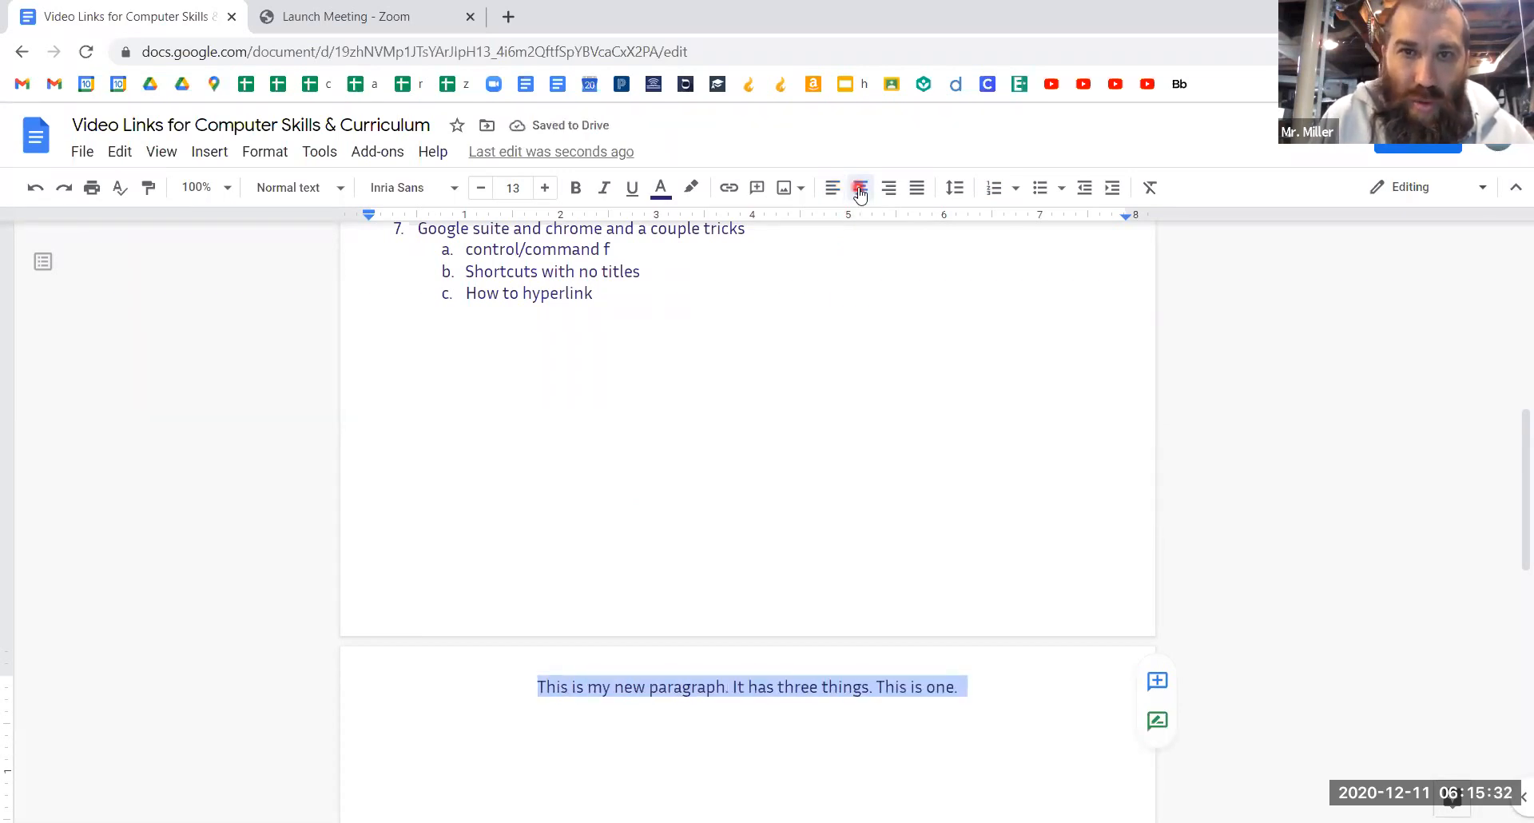
click(887, 189)
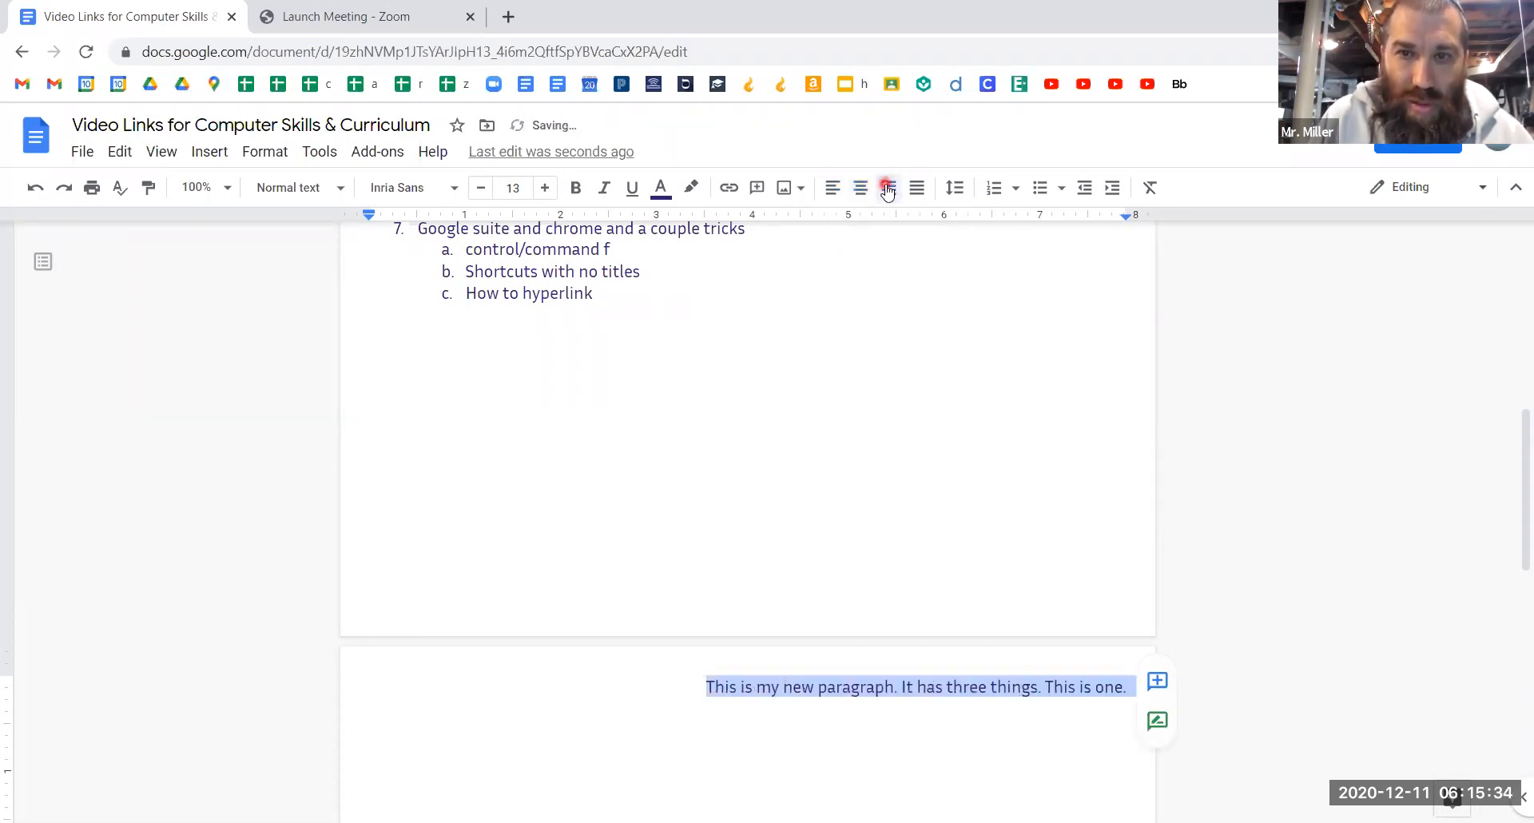
click(859, 189)
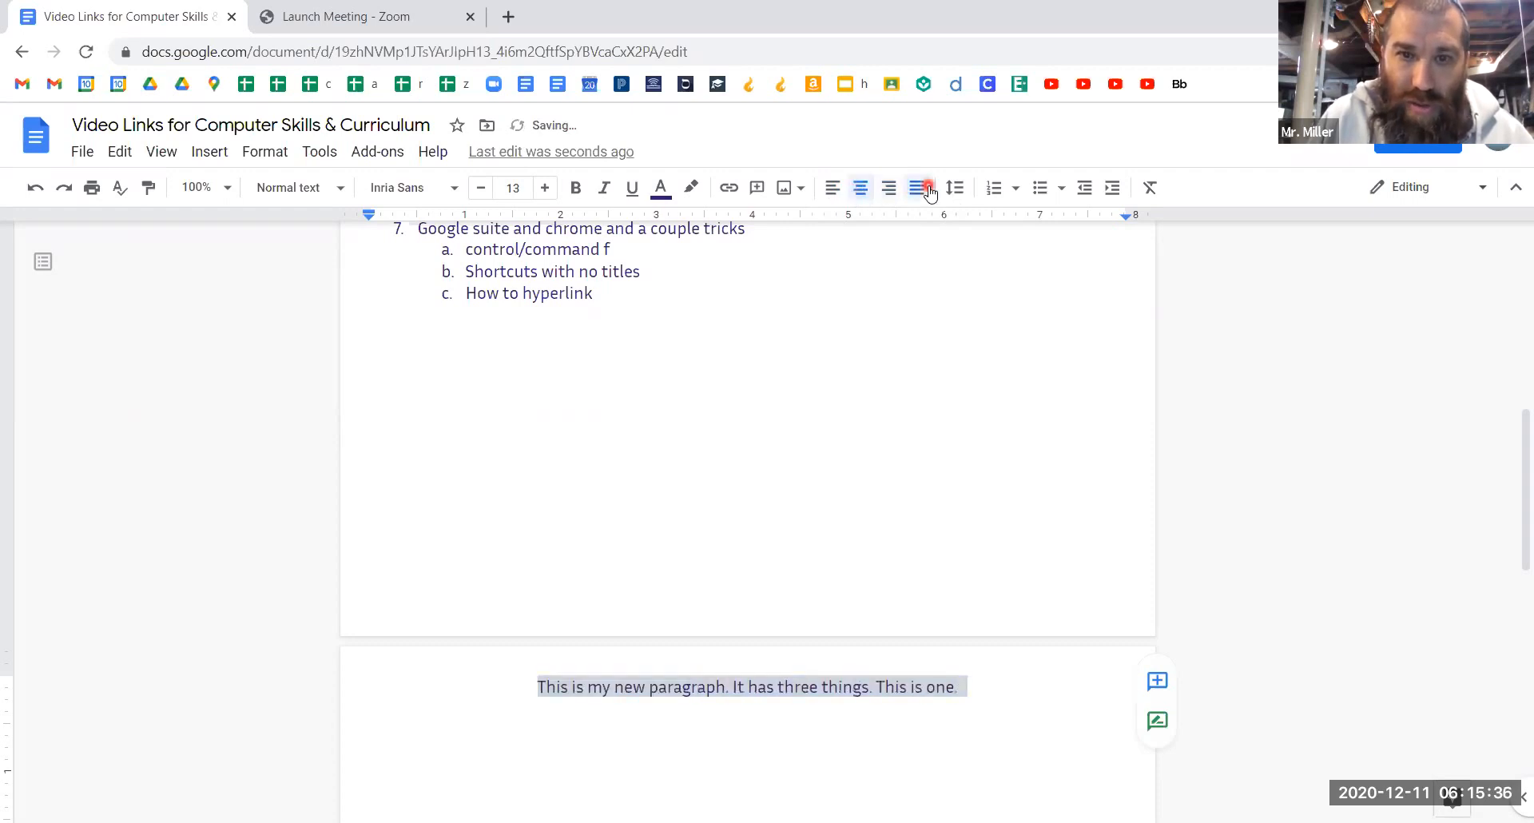
click(920, 189)
click(888, 189)
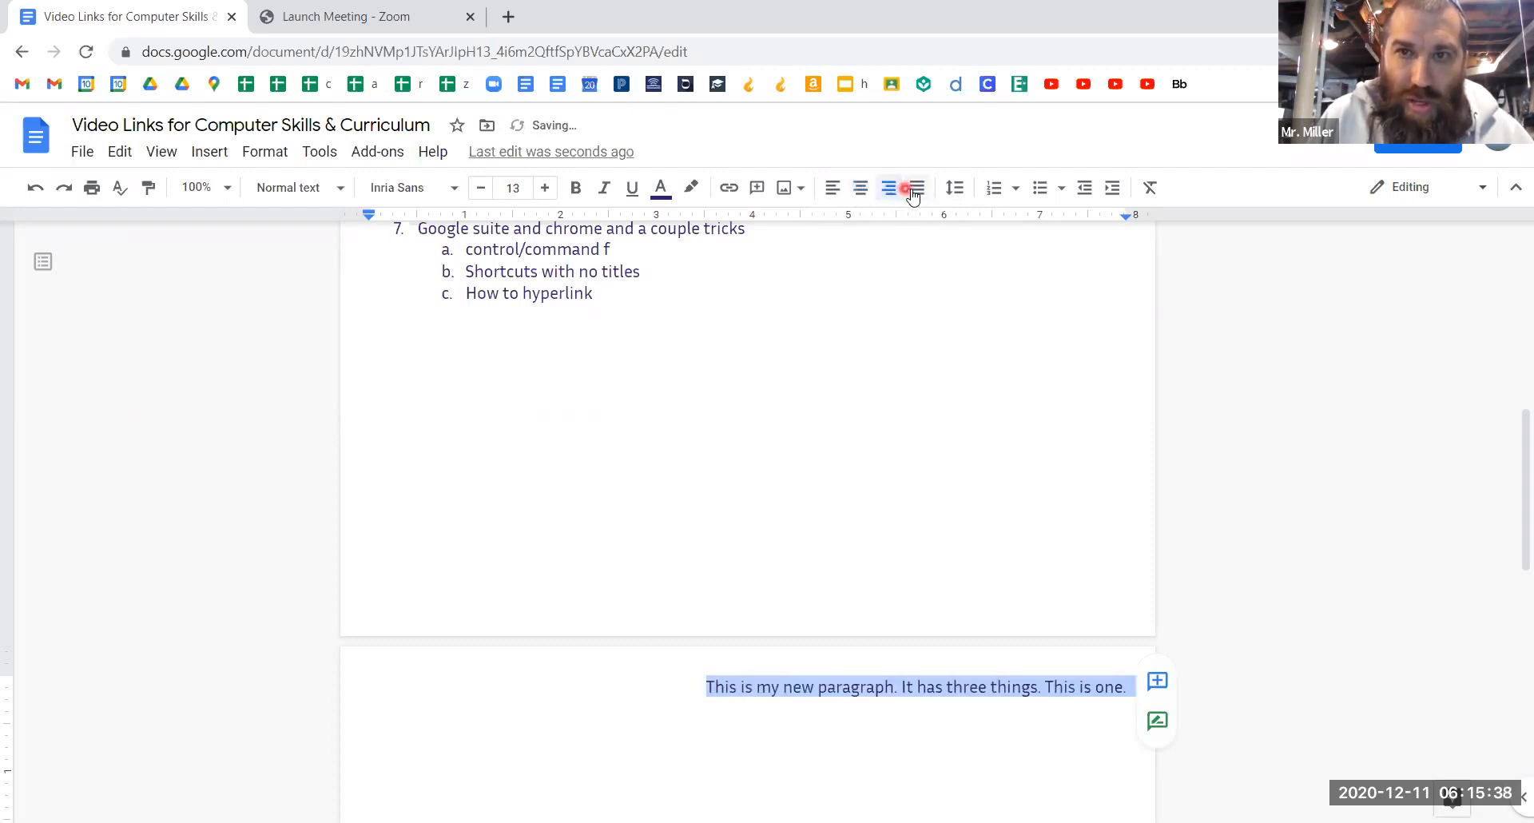
click(915, 190)
- Extend the paragraph after "This is one." with random filler text until it spans three lines
click(870, 691)
text(as three things. This is one. A;sldkjf;aslkdfja;lsdkfja;lsdkfj)
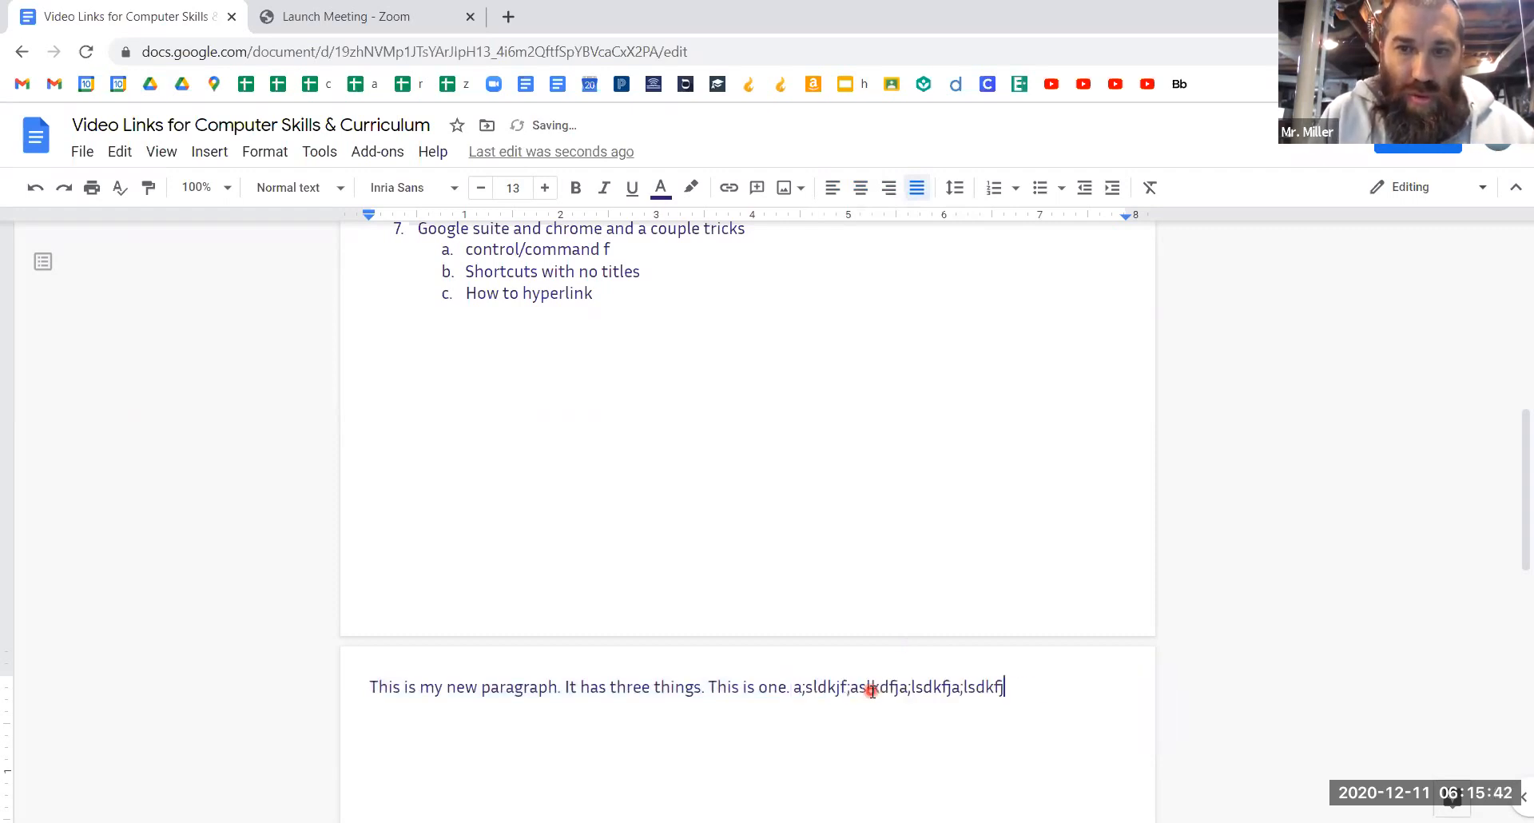
text(;ldkfj;dlsfkja;sldkfj;alsdkjfa;lsdkjf dfs)
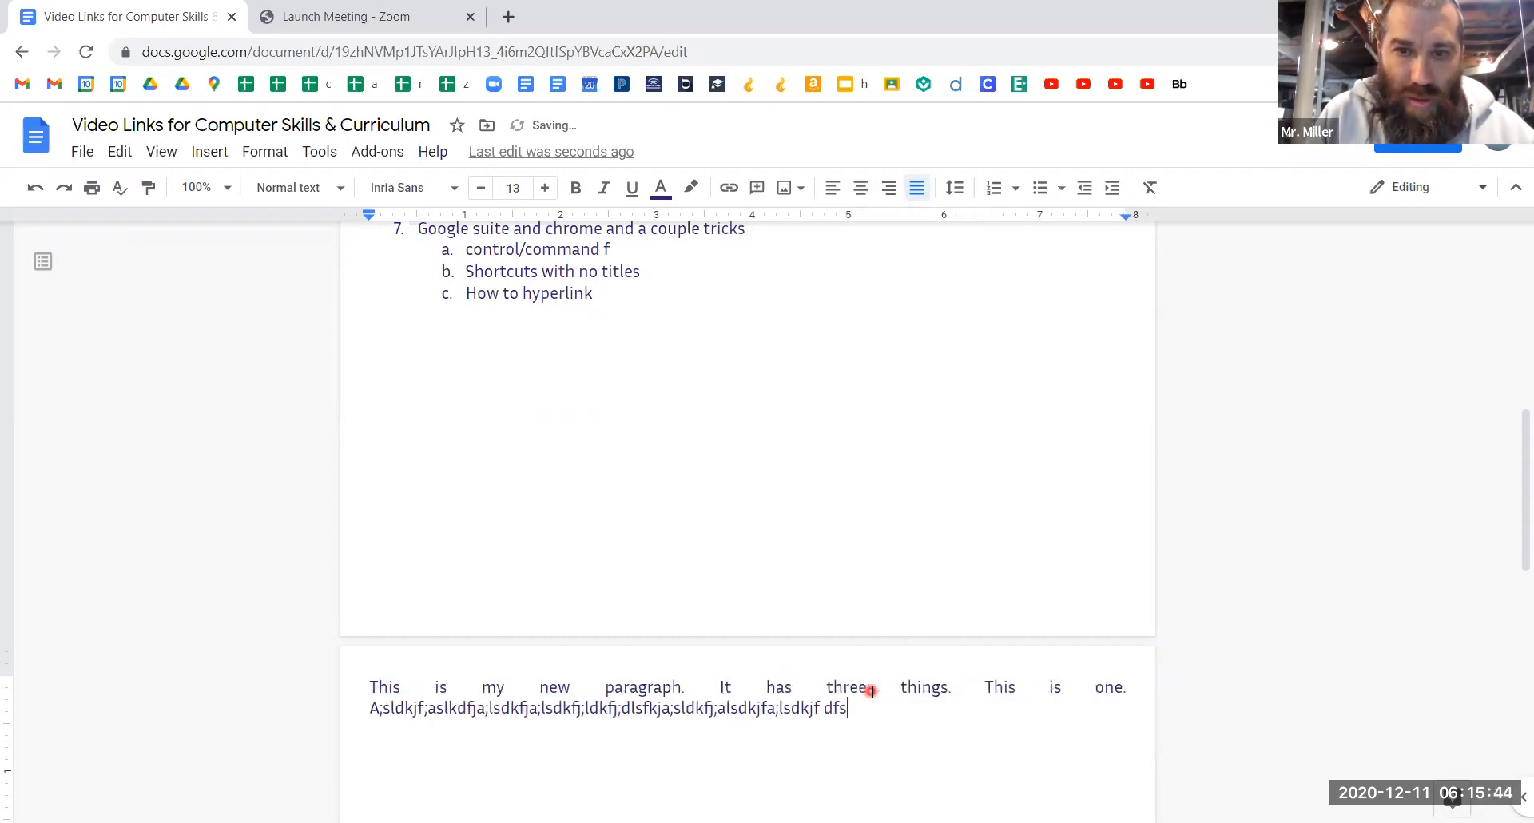
text(;lkasjsdflkajsd;f a;fdlkjasd;flkj lkj;lkj;lkjasdf)
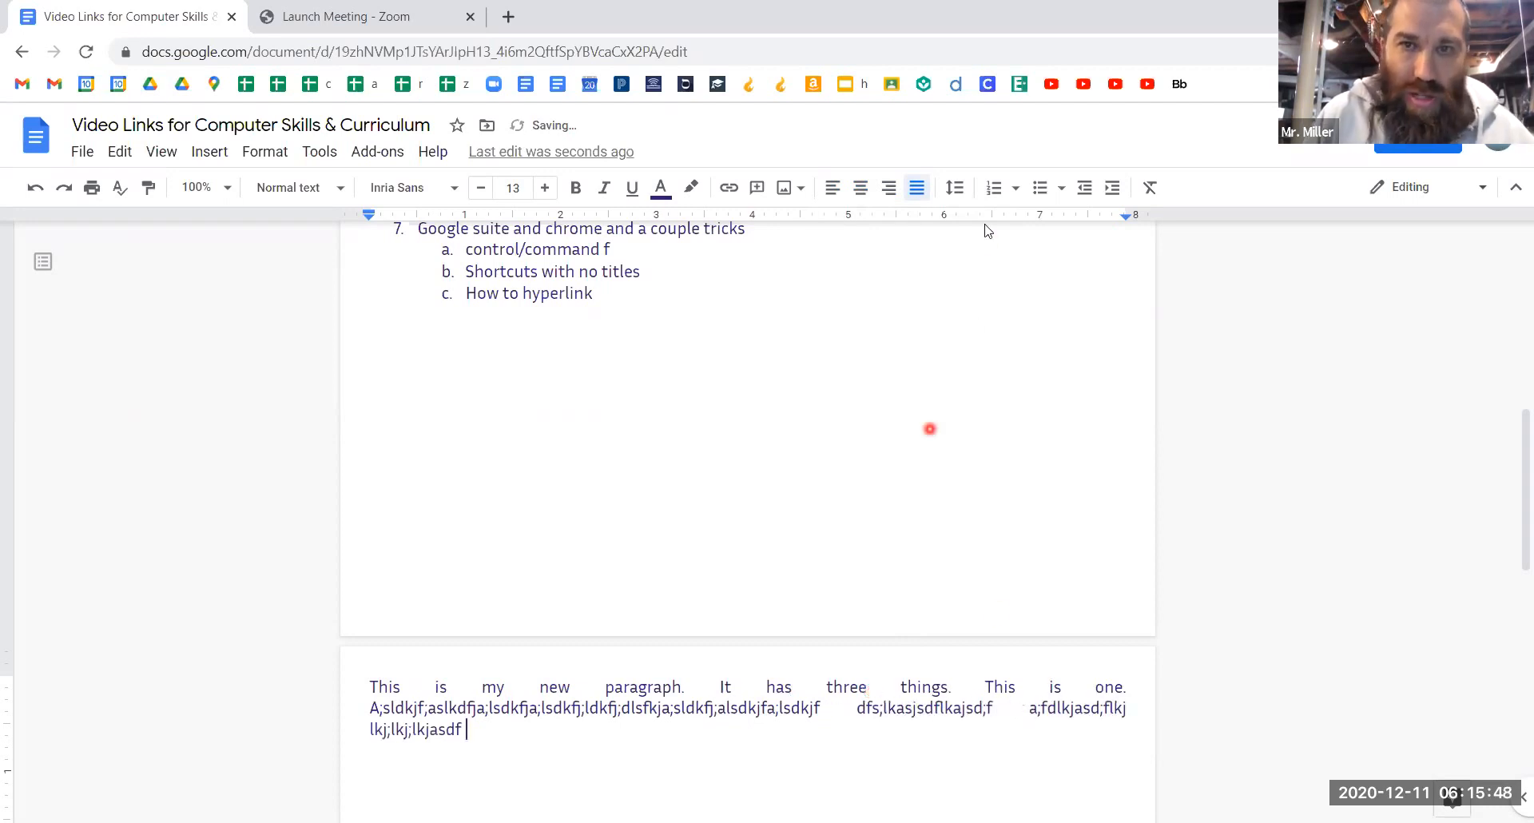
- Align the extended paragraph to the left and switch it to centre alignment
click(831, 191)
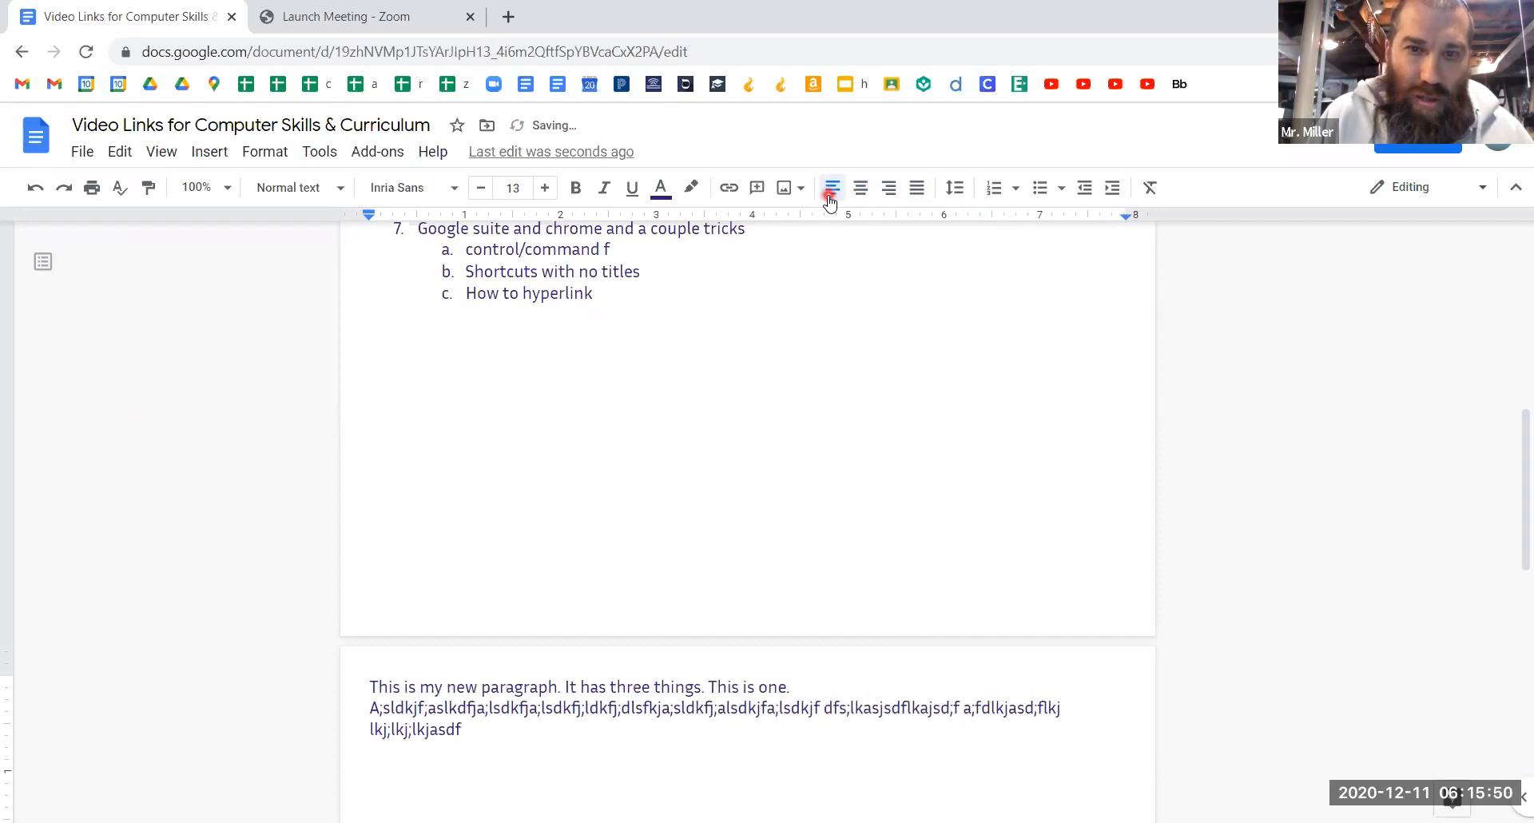
click(857, 190)
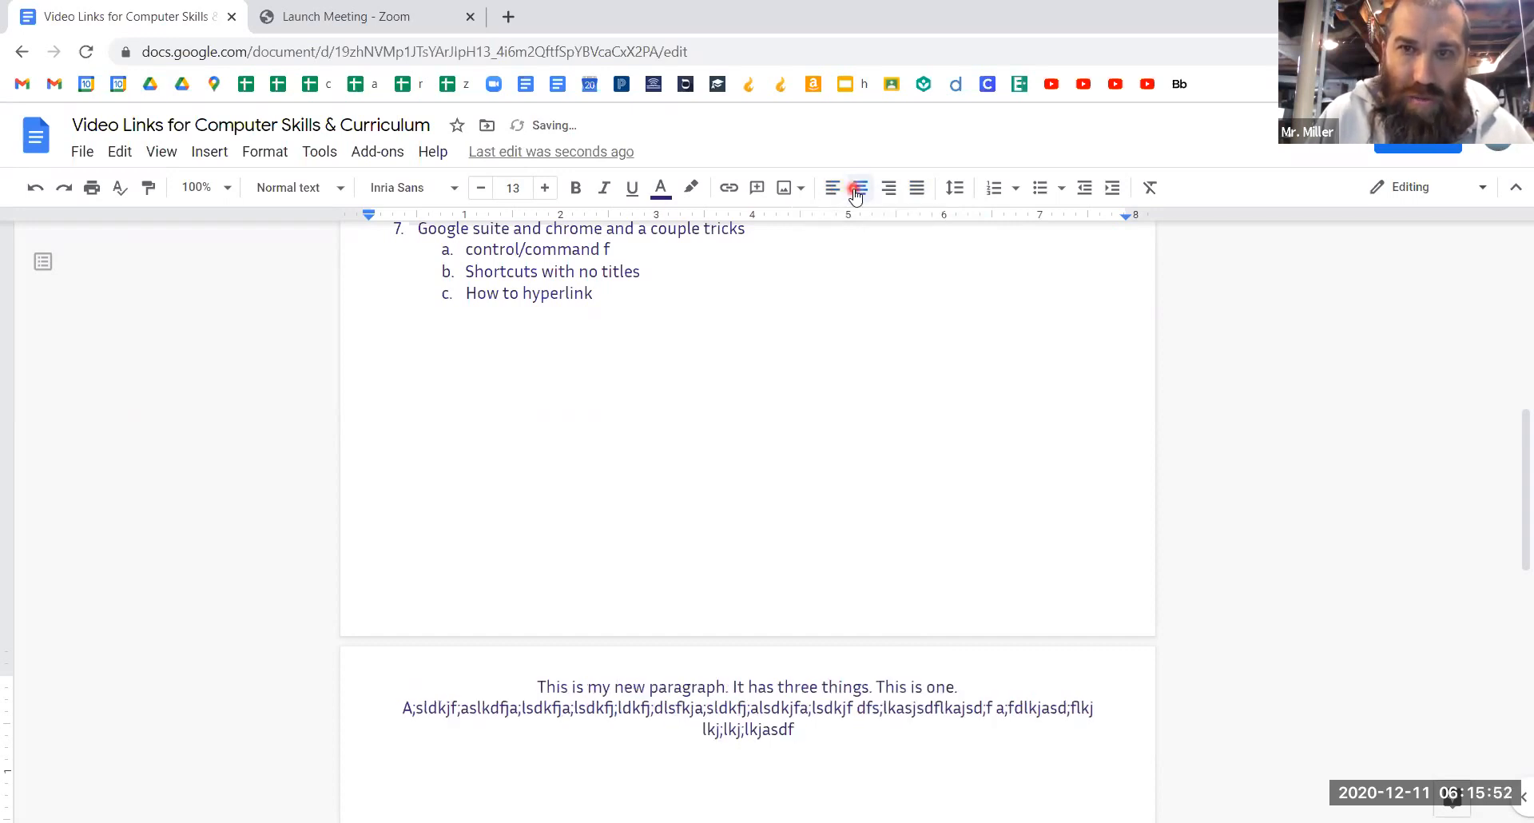
- Try right alignment on the extended sample paragraph, followed by justified alignment
click(889, 192)
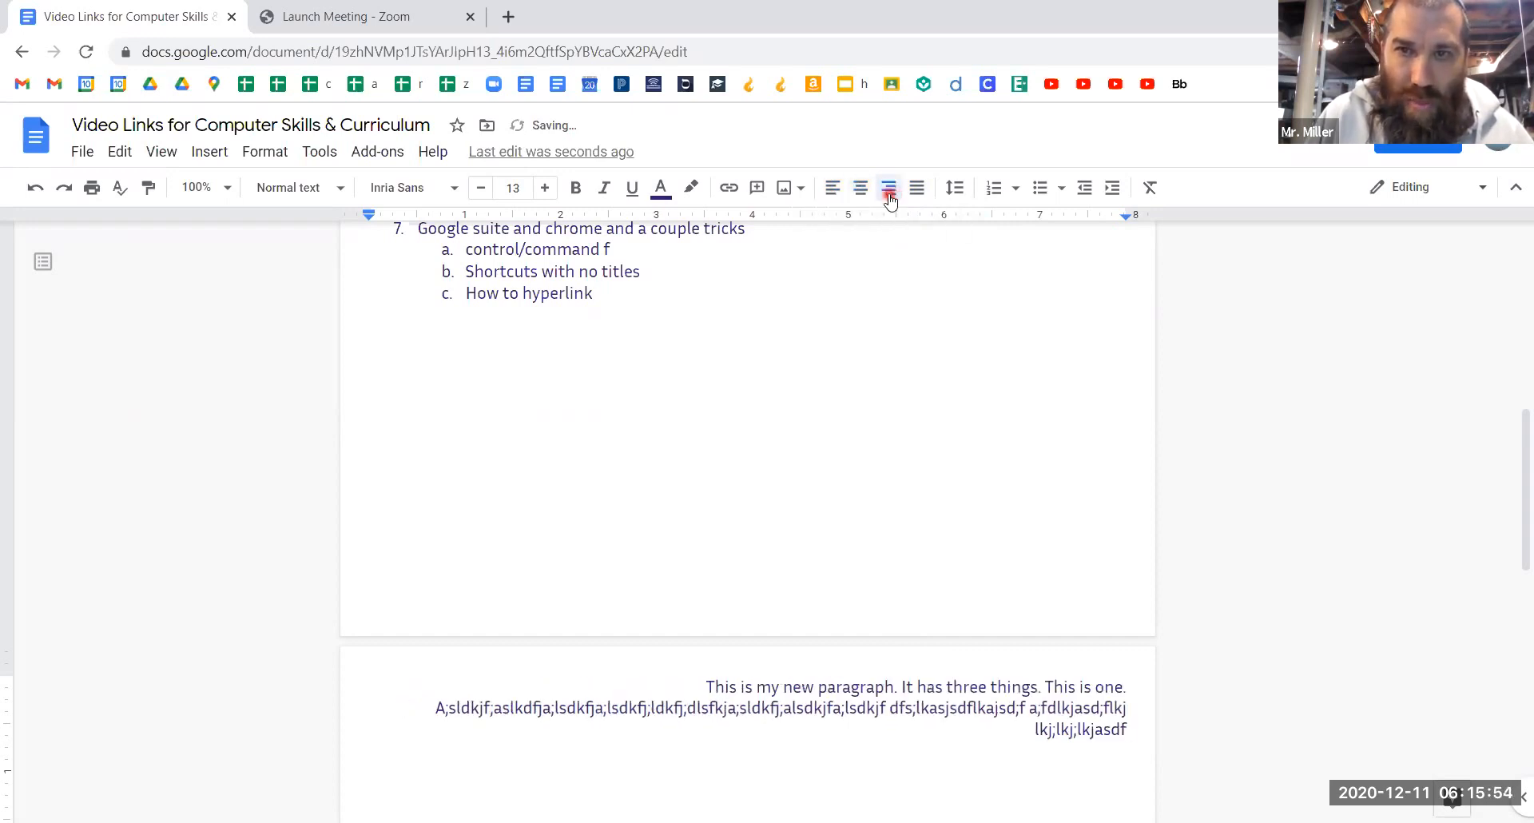
click(915, 189)
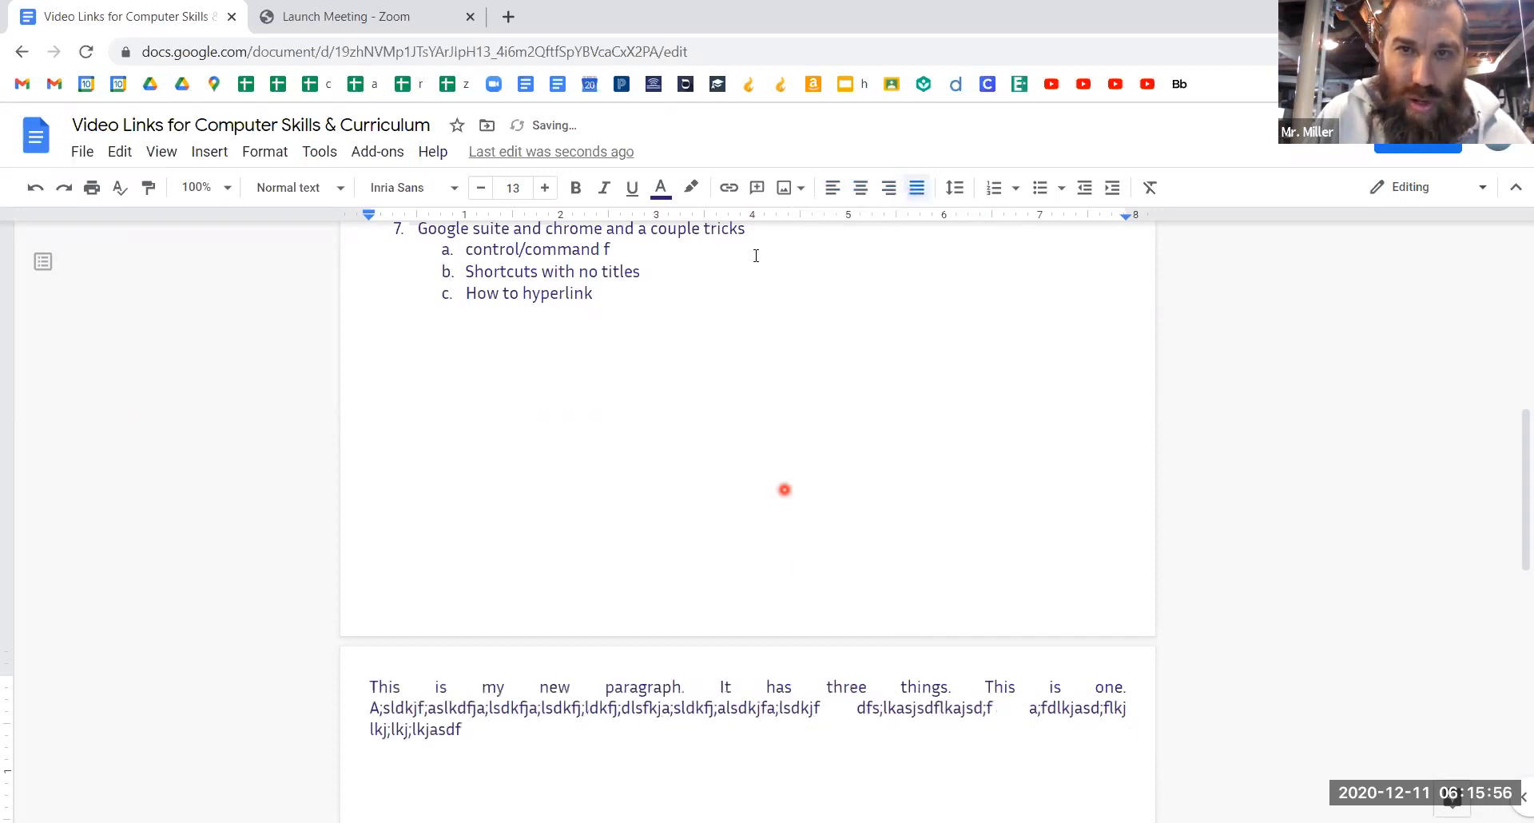
- Split the sample text before "This is one." and centre the first paragraph
click(724, 704)
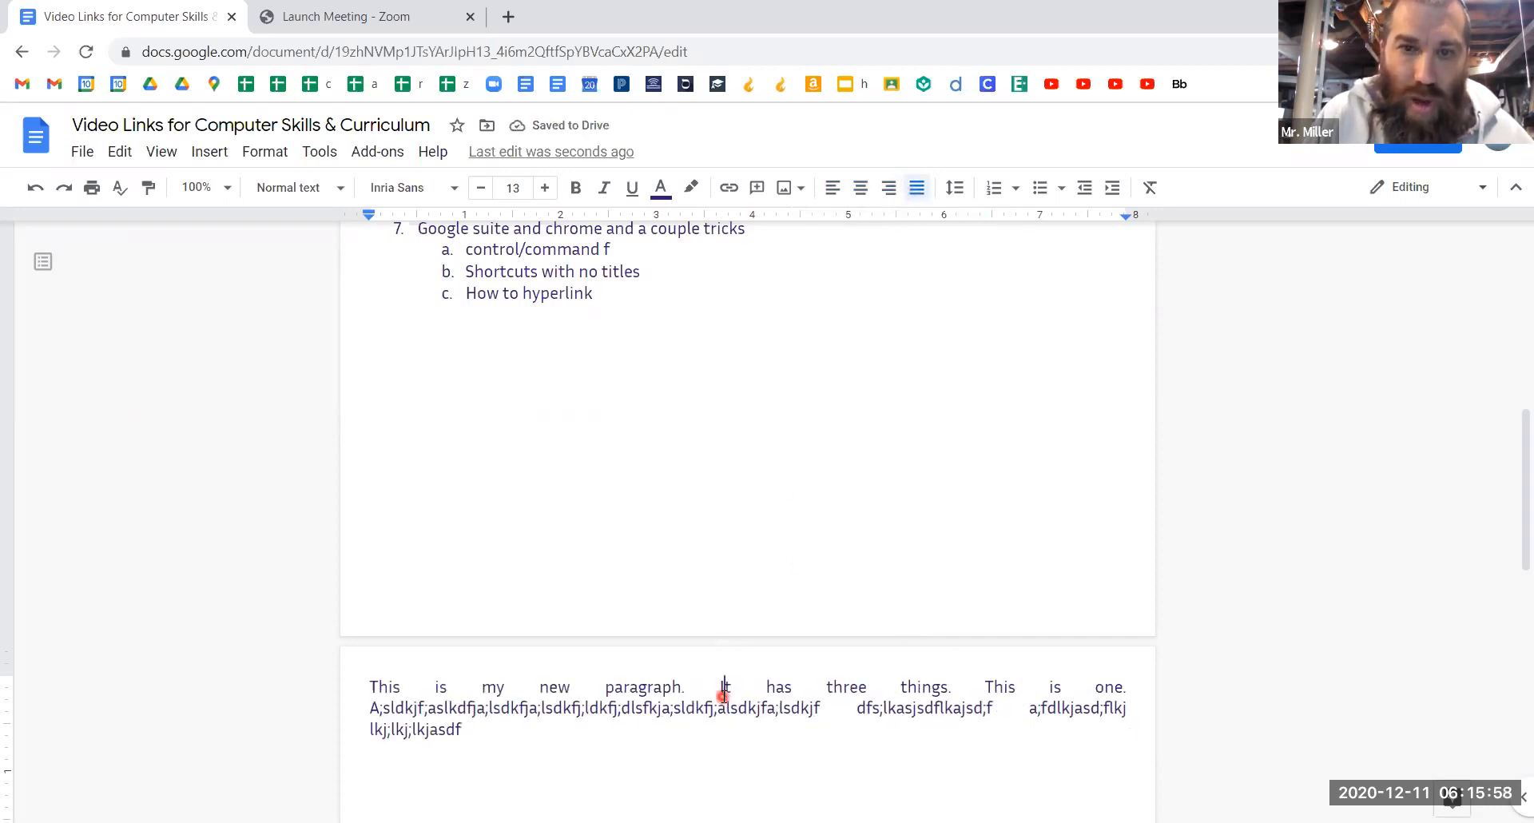
triple_click(725, 696)
click(976, 687)
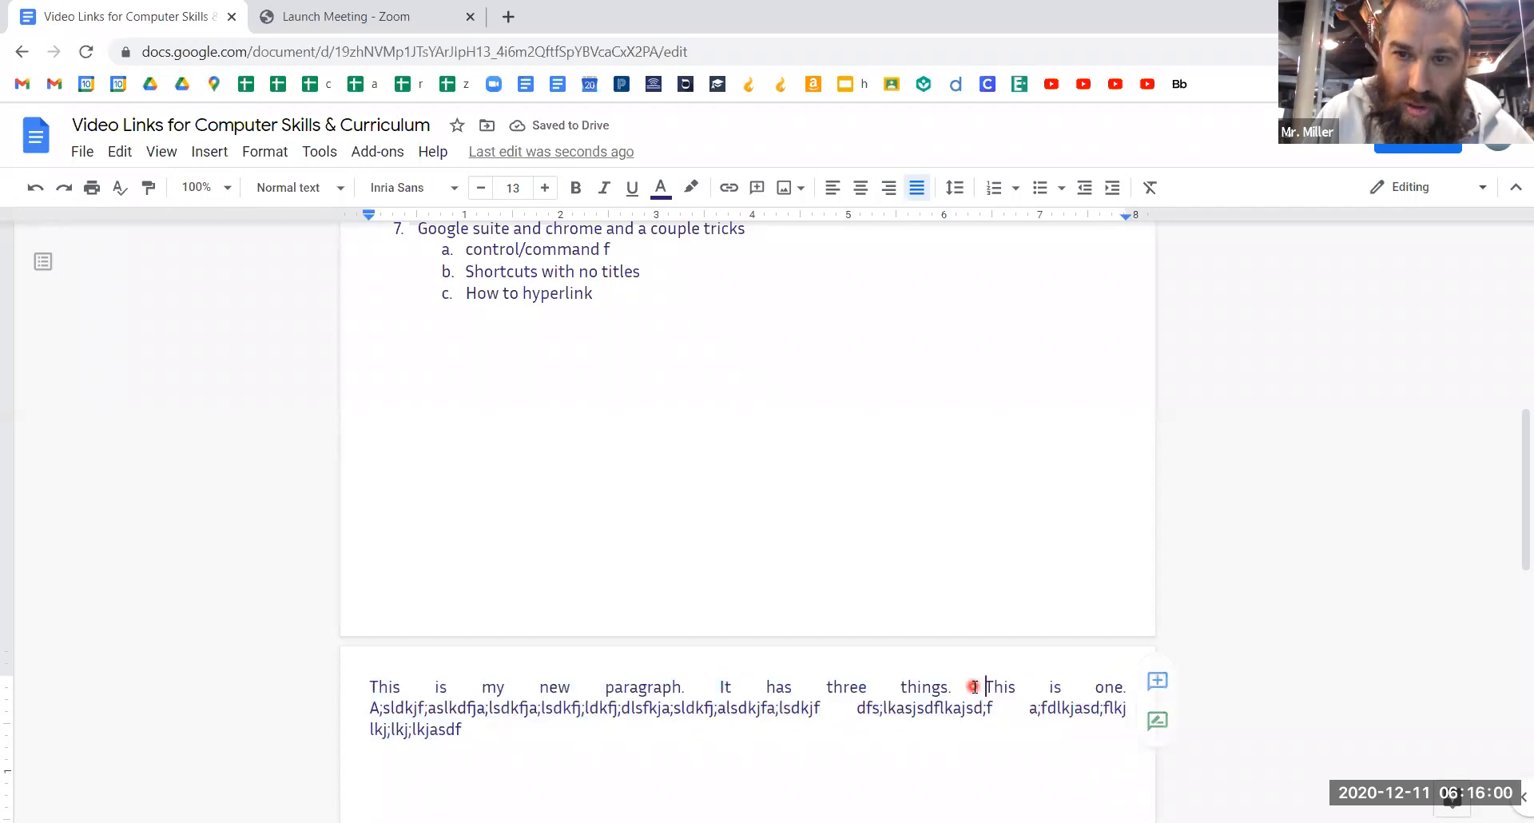
key(Return)
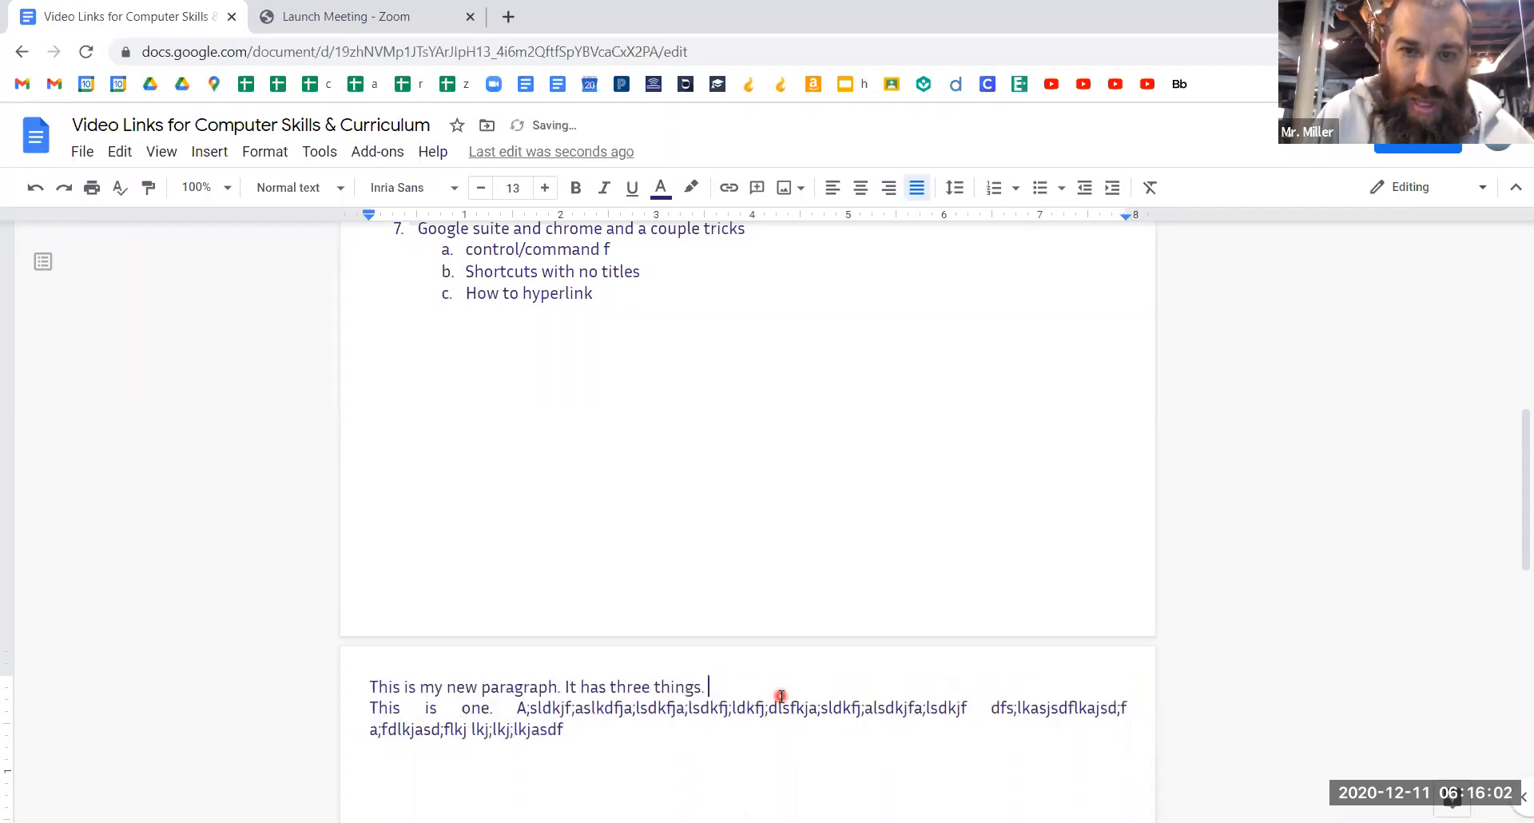
triple_click(780, 693)
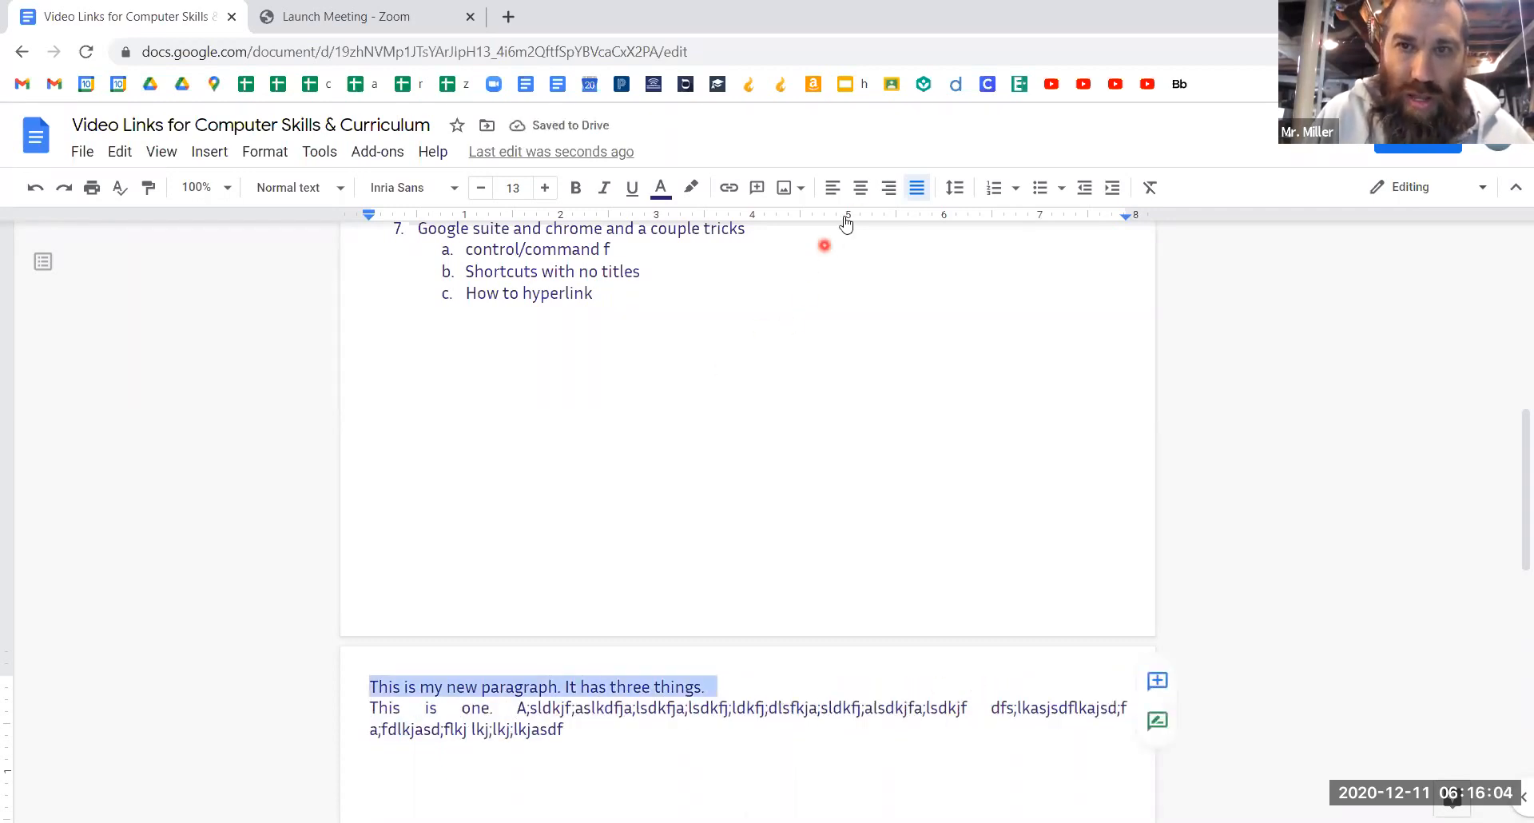
click(860, 187)
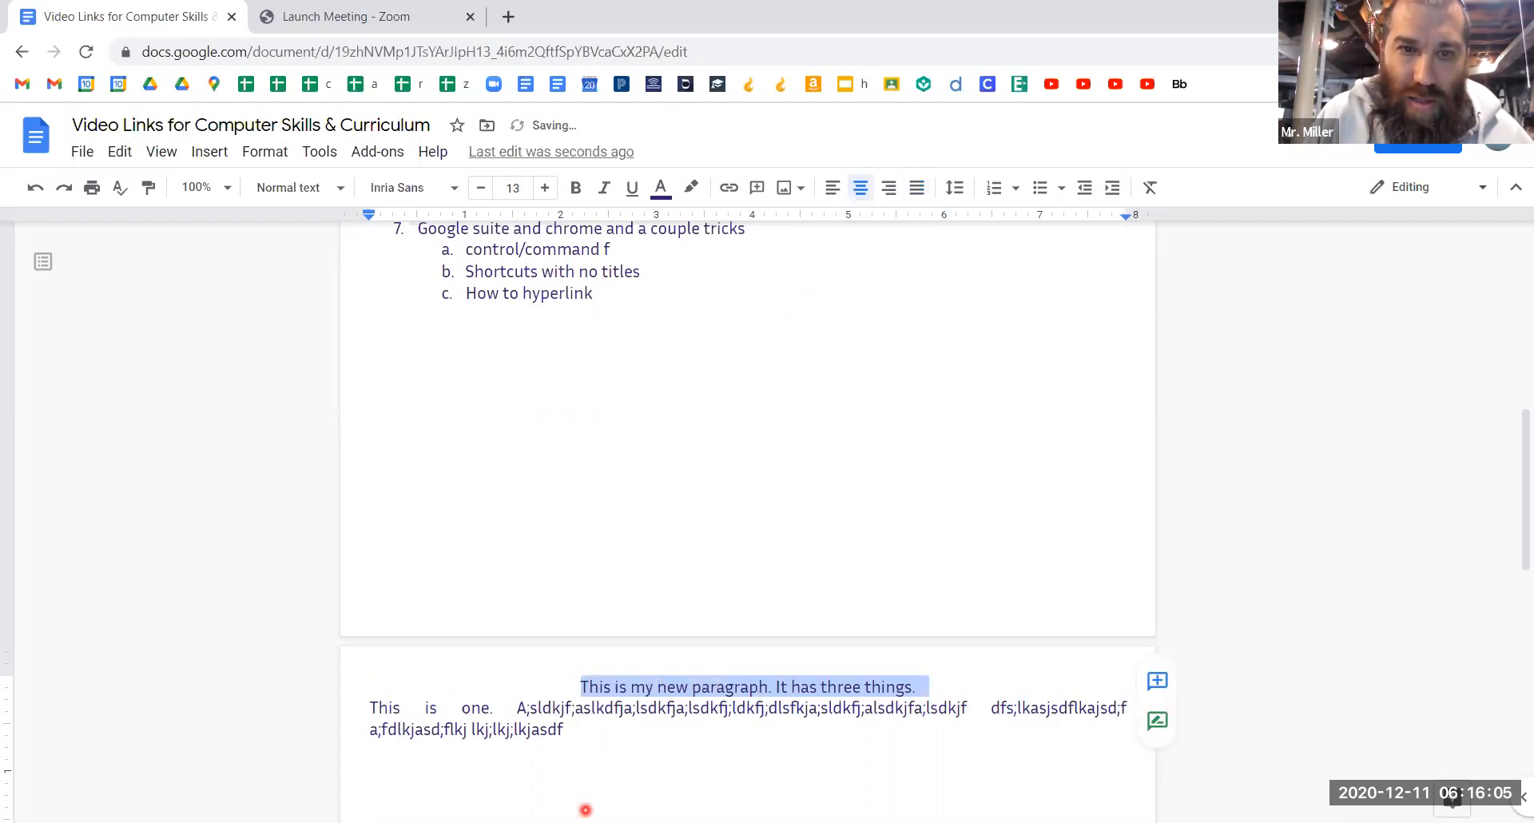
- Align the second sample paragraph, starting with "This is one.", to the right
triple_click(600, 727)
triple_click(601, 727)
double_click(601, 727)
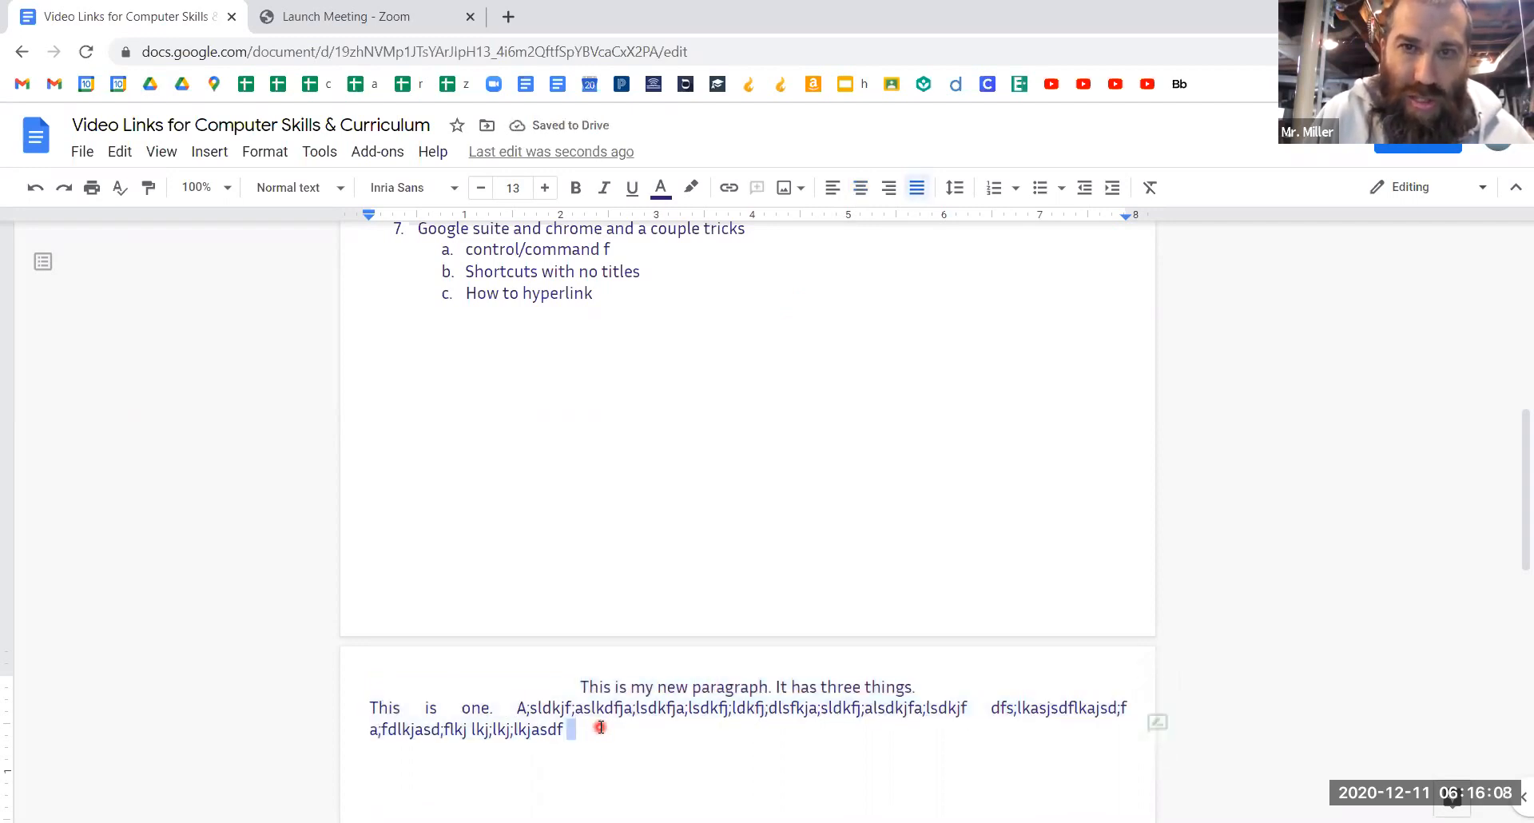
triple_click(601, 727)
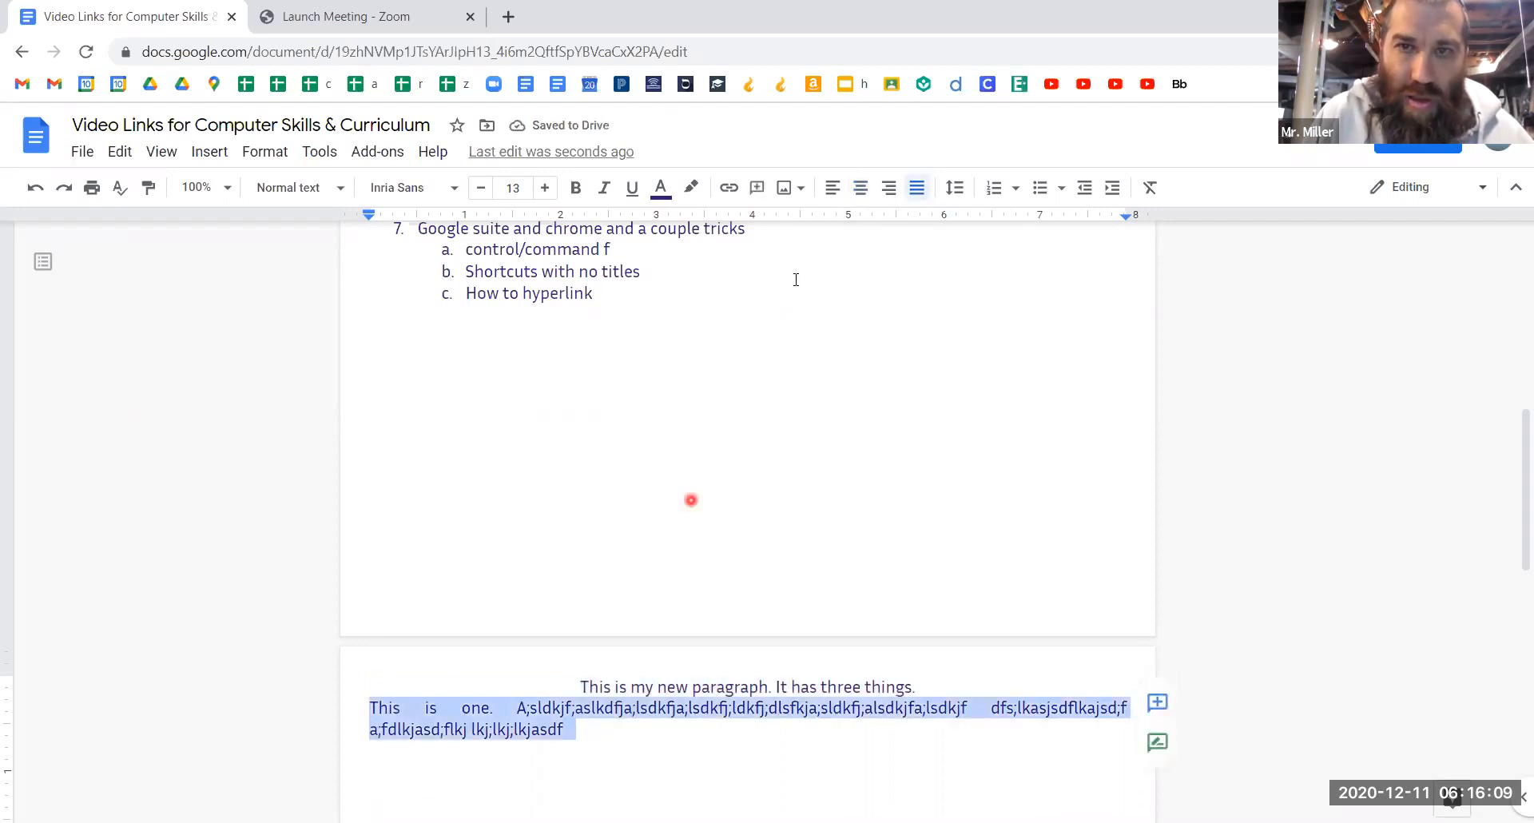
click(888, 187)
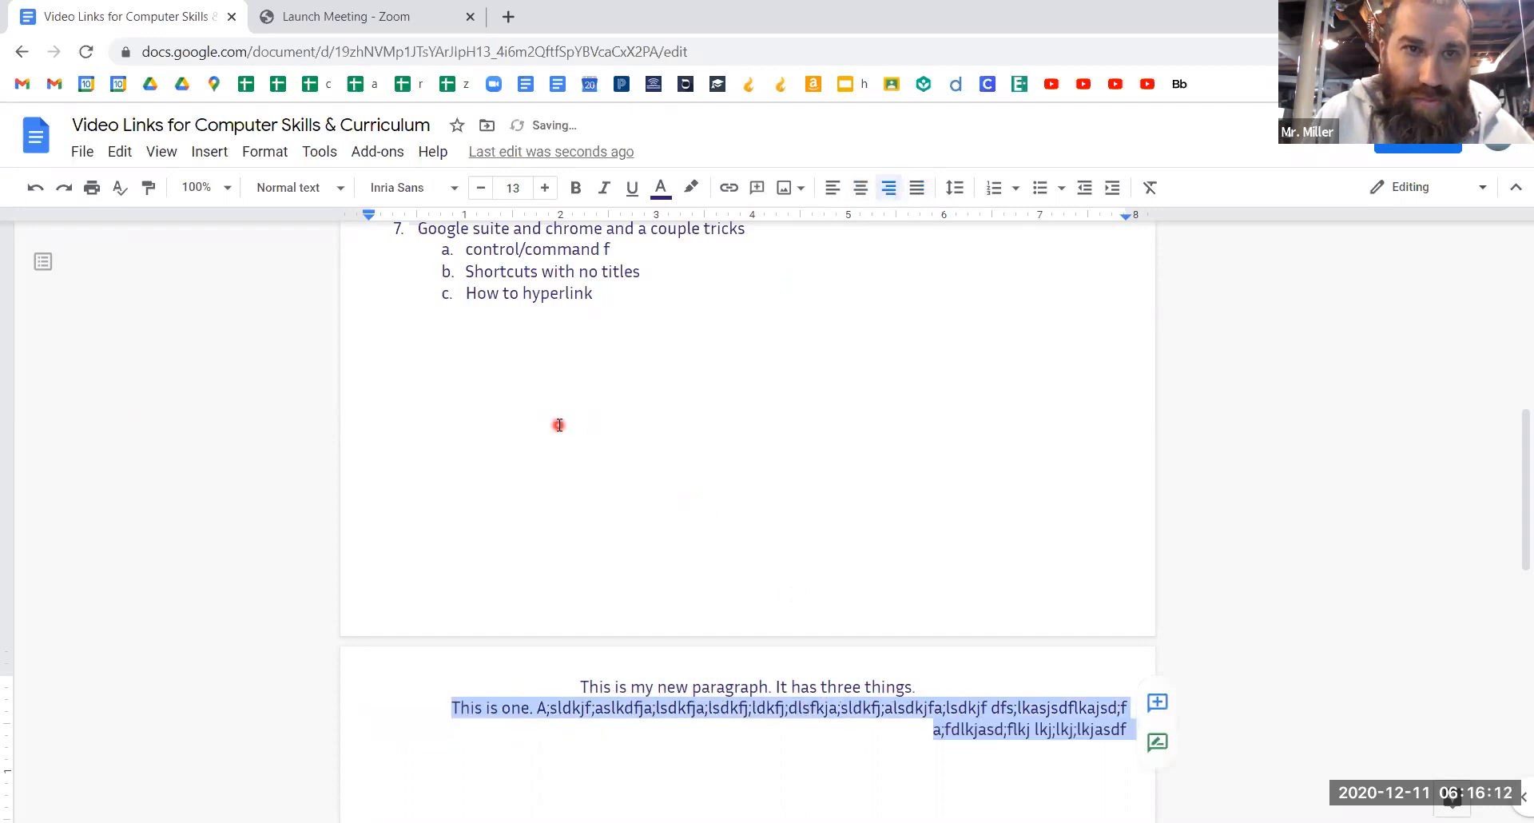
- Review the outline of video topics and compare its alignment with the sample text on the second page
scroll(558, 424, up, 8)
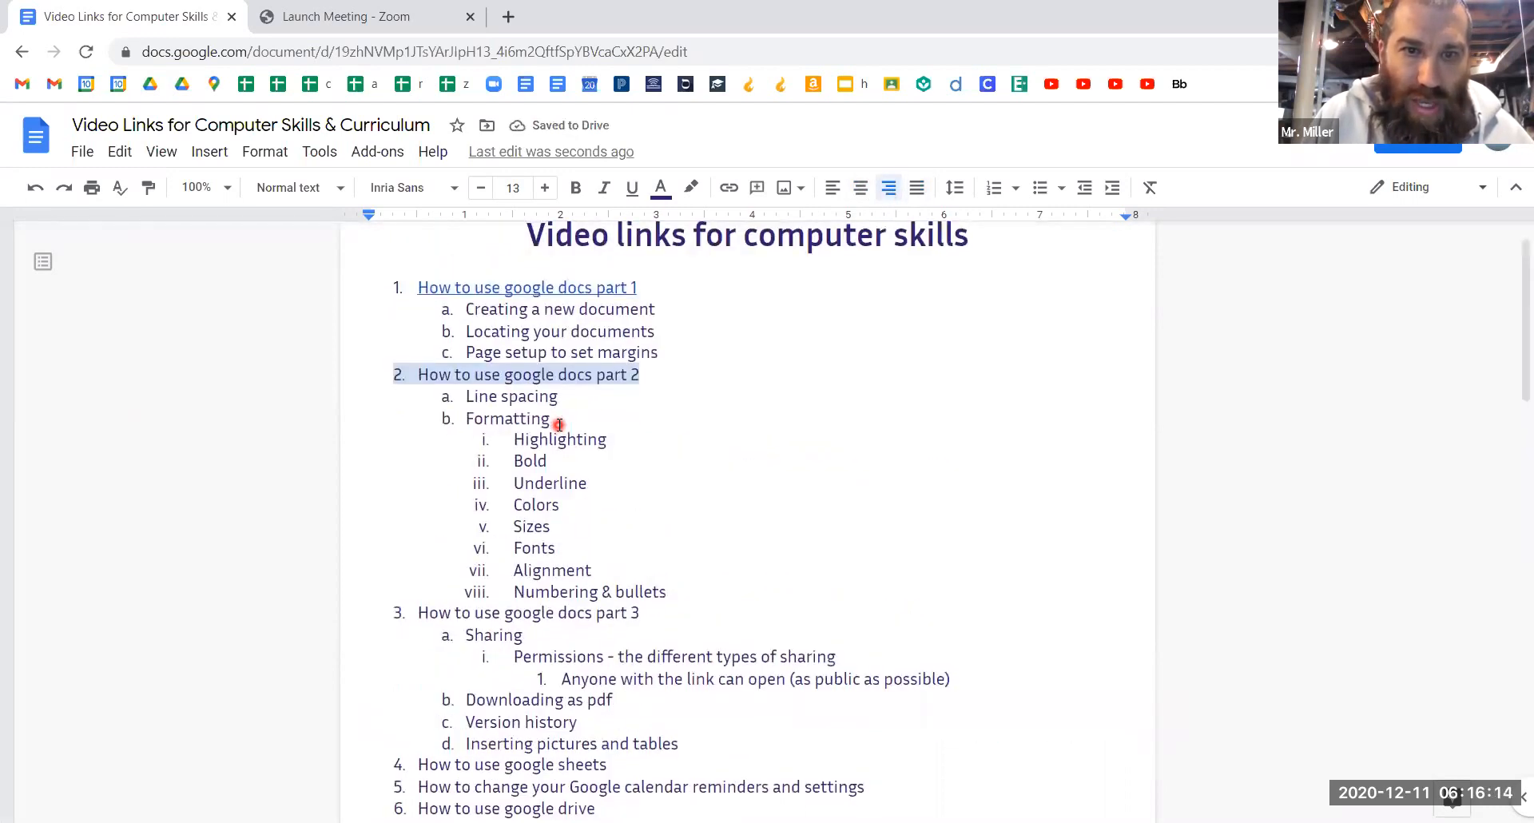
click(559, 424)
scroll(558, 424, down, 5)
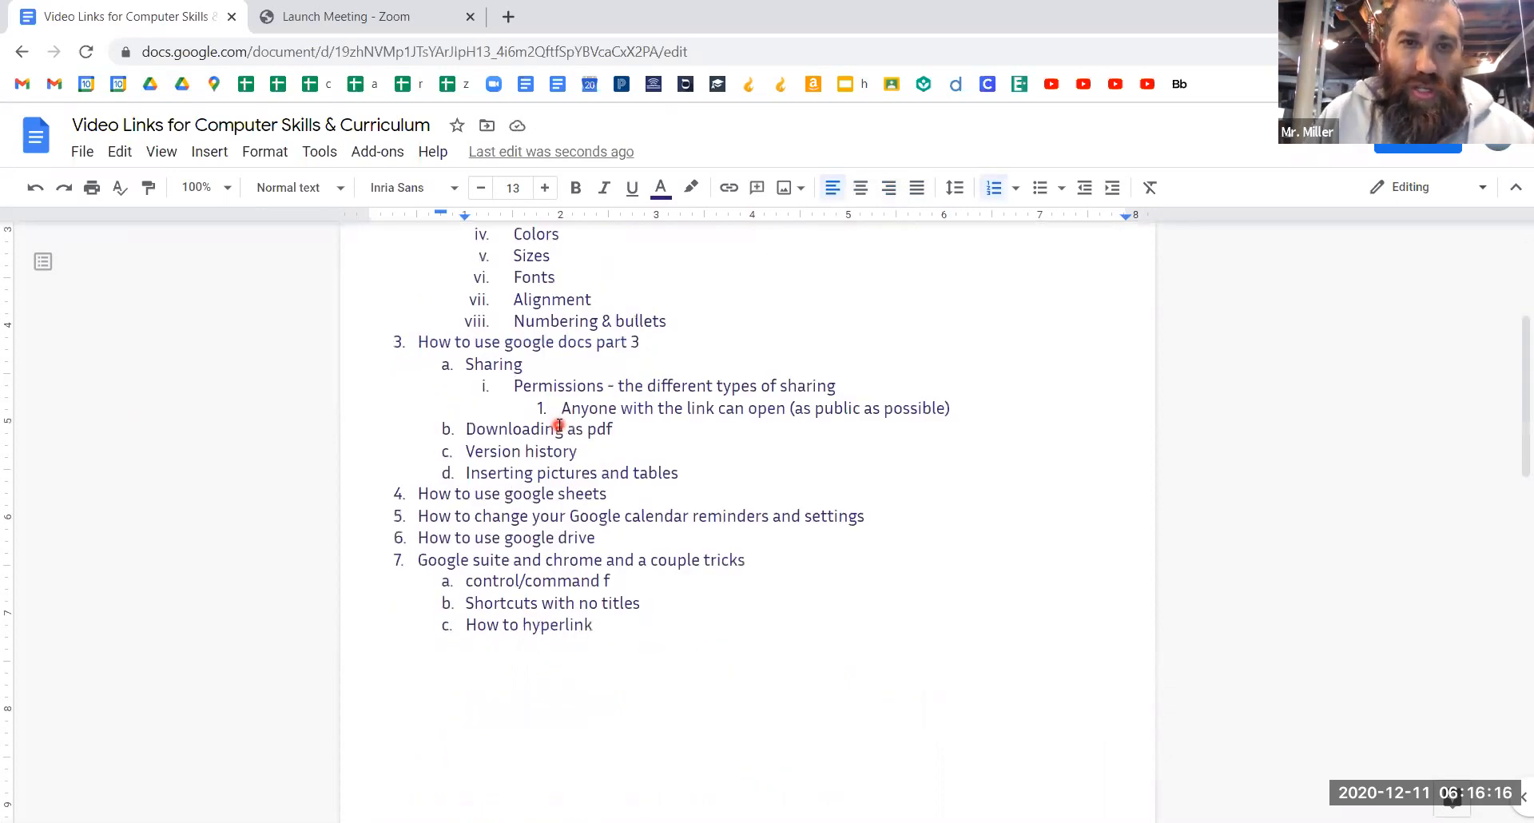
scroll(558, 425, up, 4)
scroll(558, 424, down, 9)
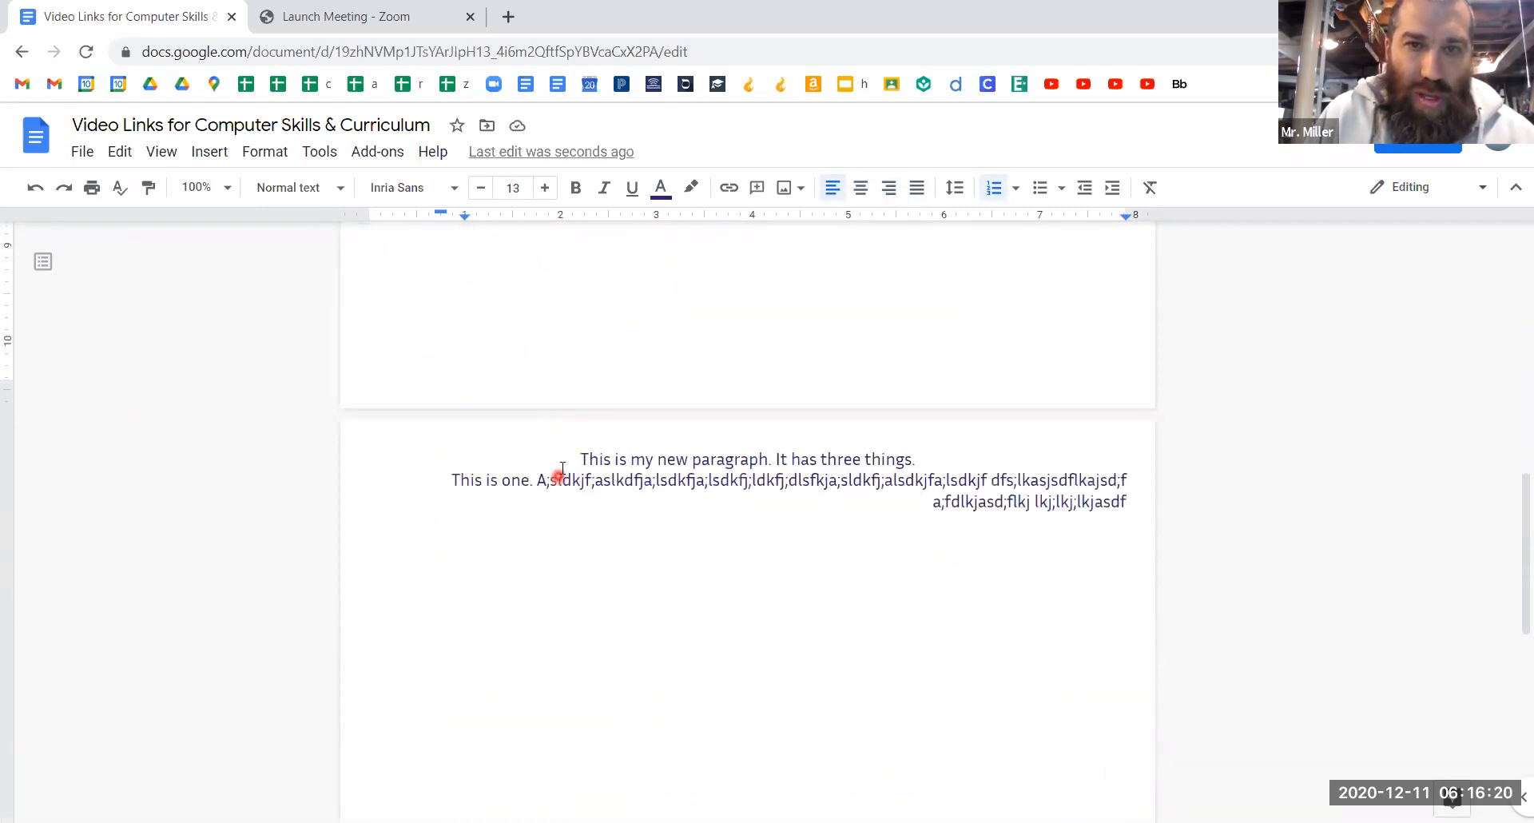
click(564, 460)
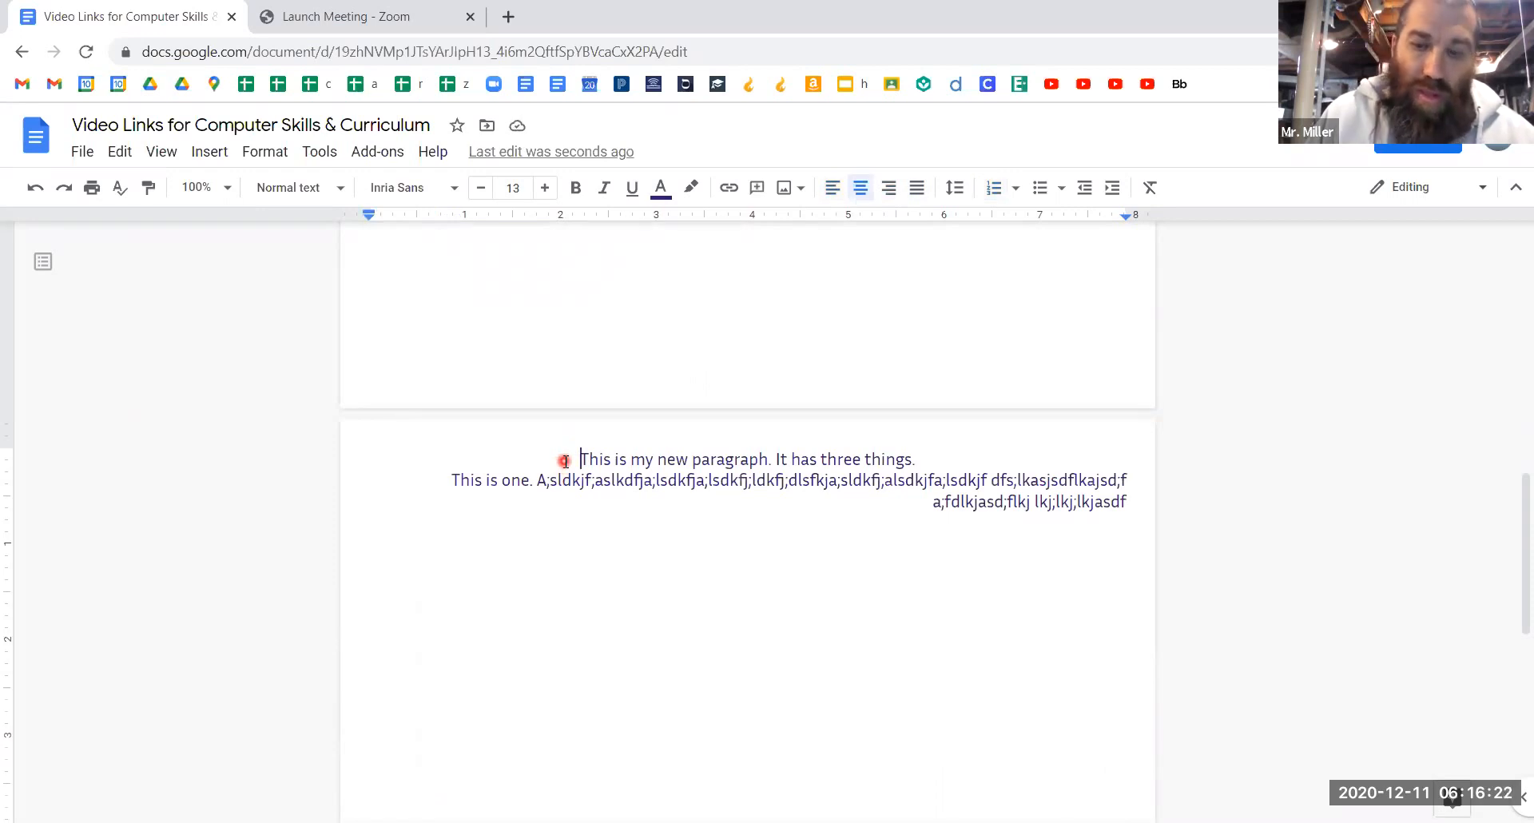
- Delete both sample paragraphs from the second page and set the empty line to left alignment
drag(746, 556, 538, 411)
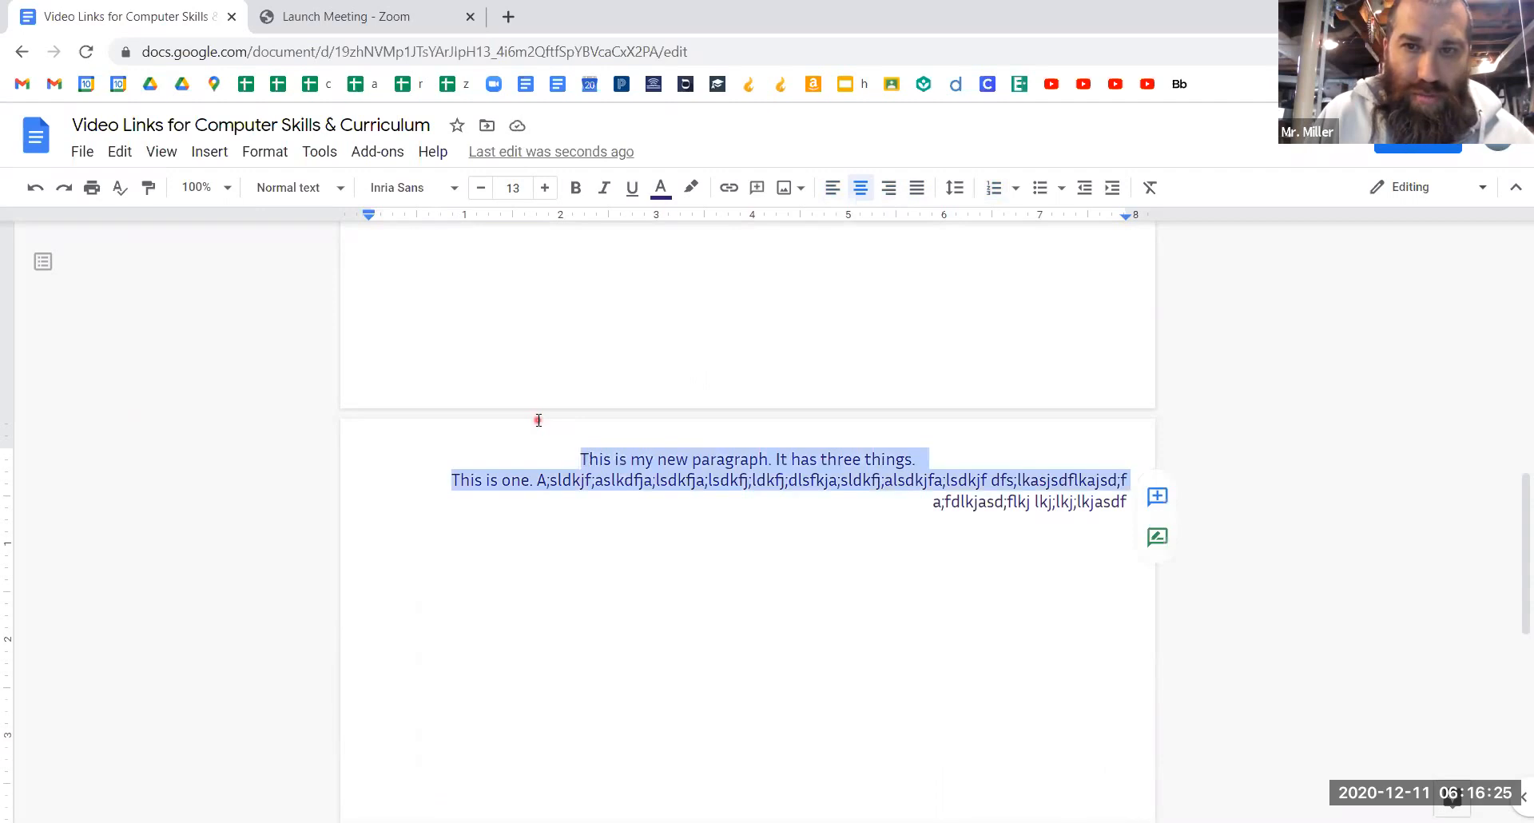
click(1059, 606)
drag(1056, 502, 828, 443)
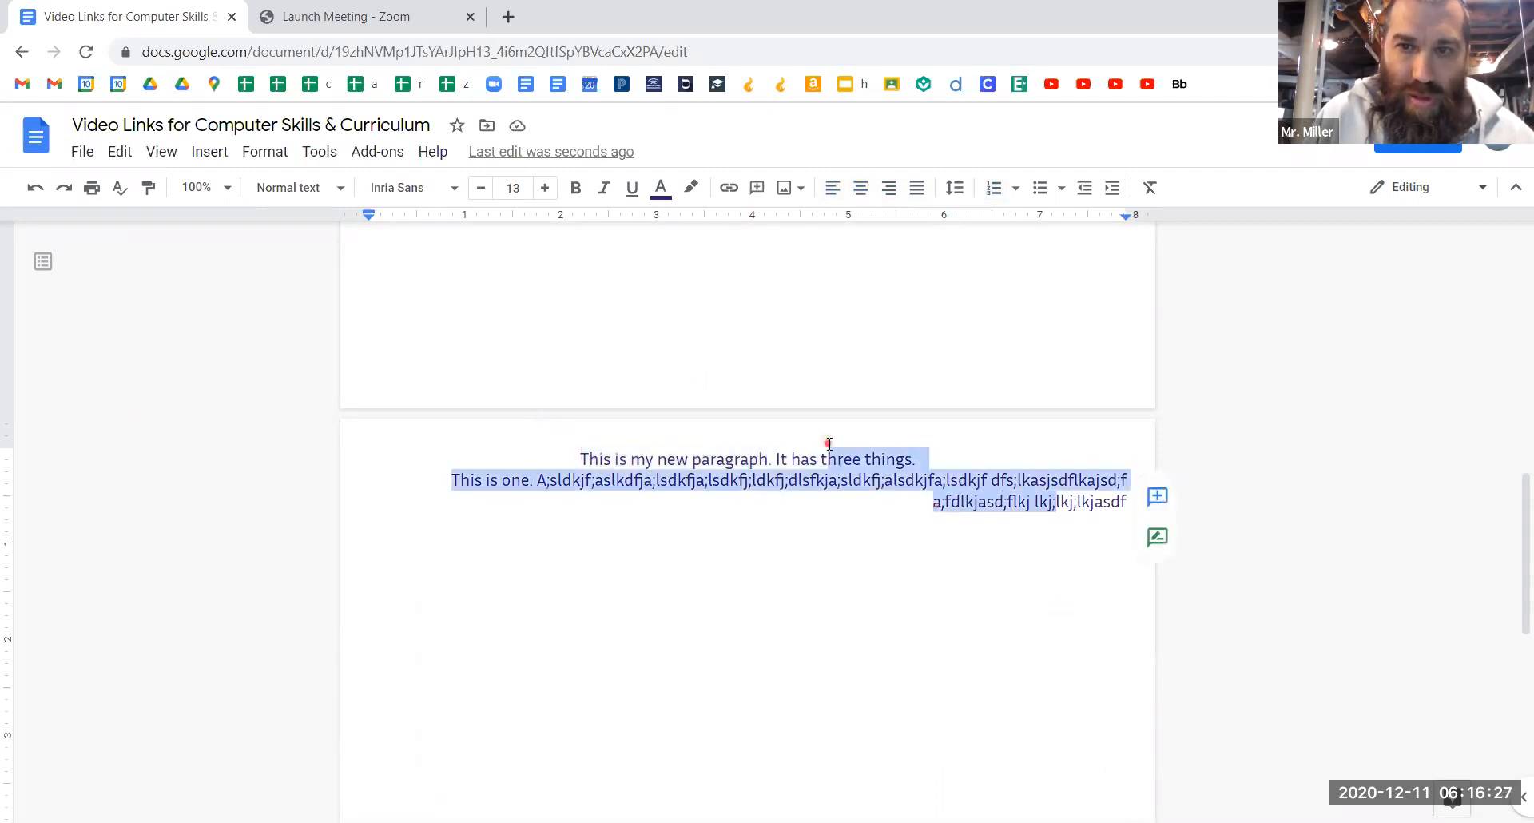
click(1111, 548)
scroll(880, 608, up, 2)
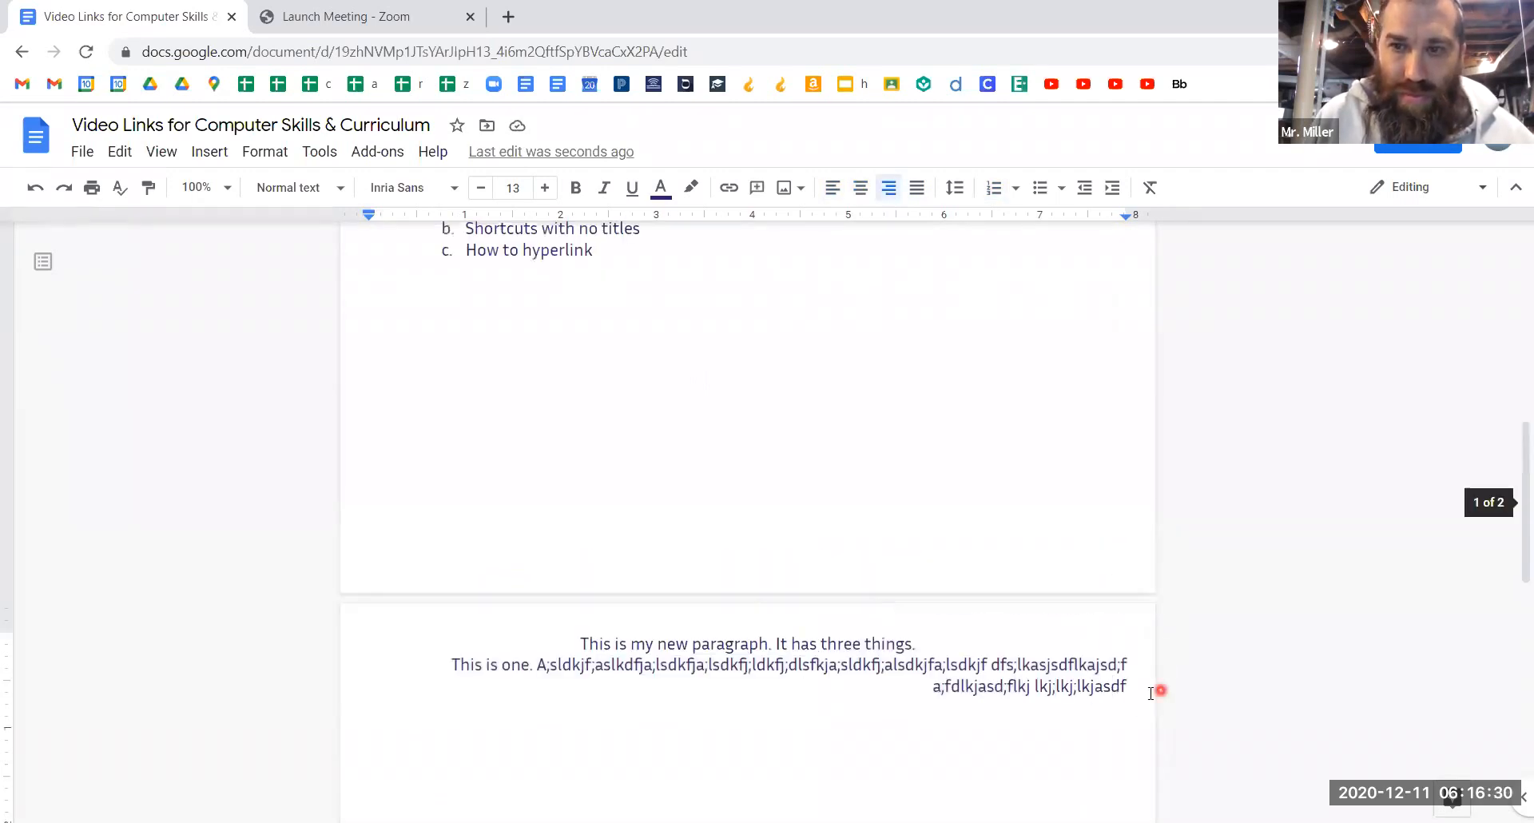
drag(1160, 695, 448, 647)
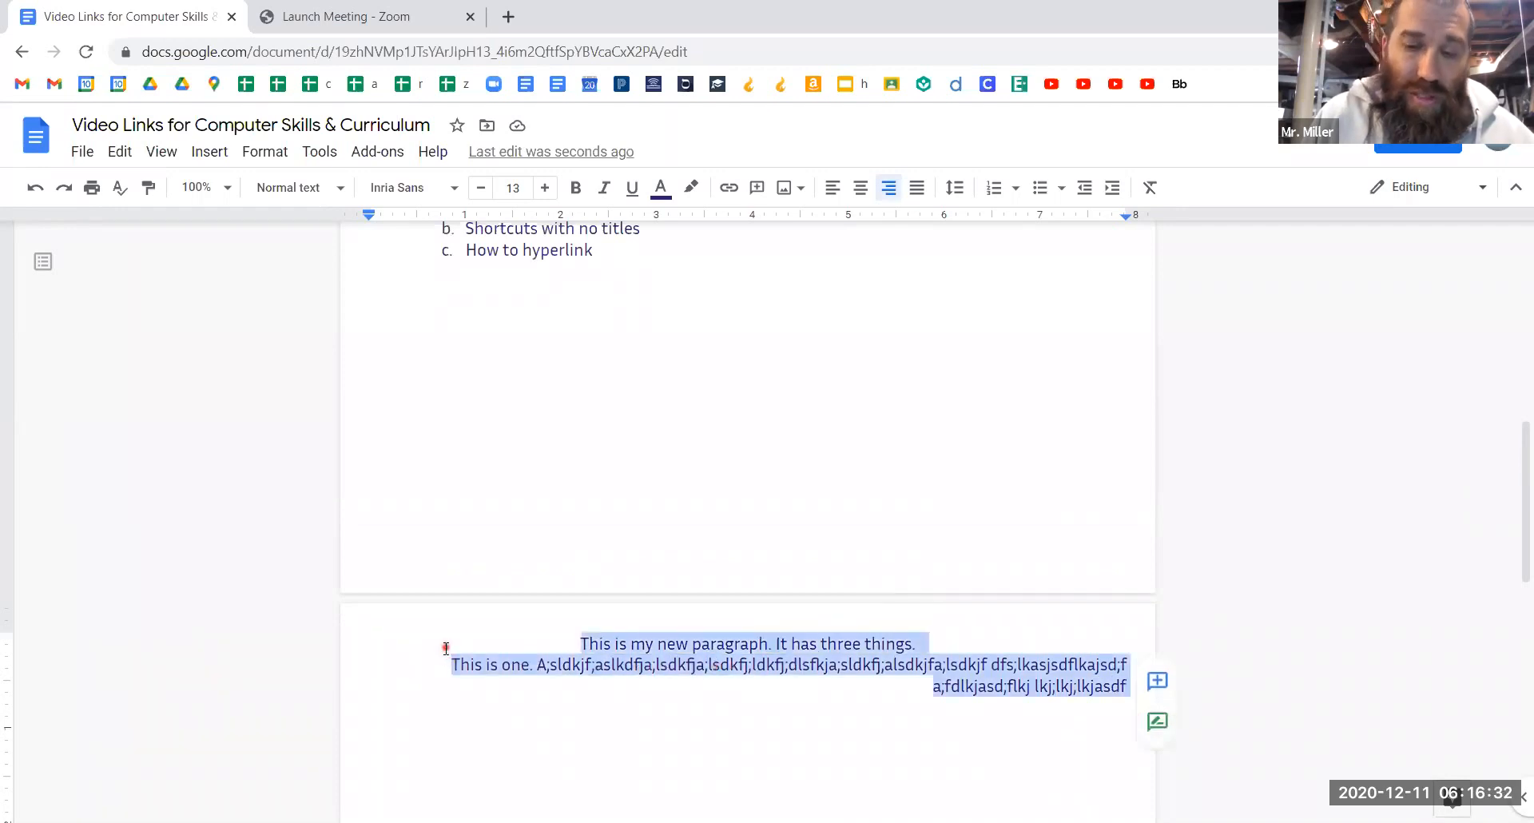
key(BackSpace)
key(ctrl+shift+e)
key(ctrl+shift+l)
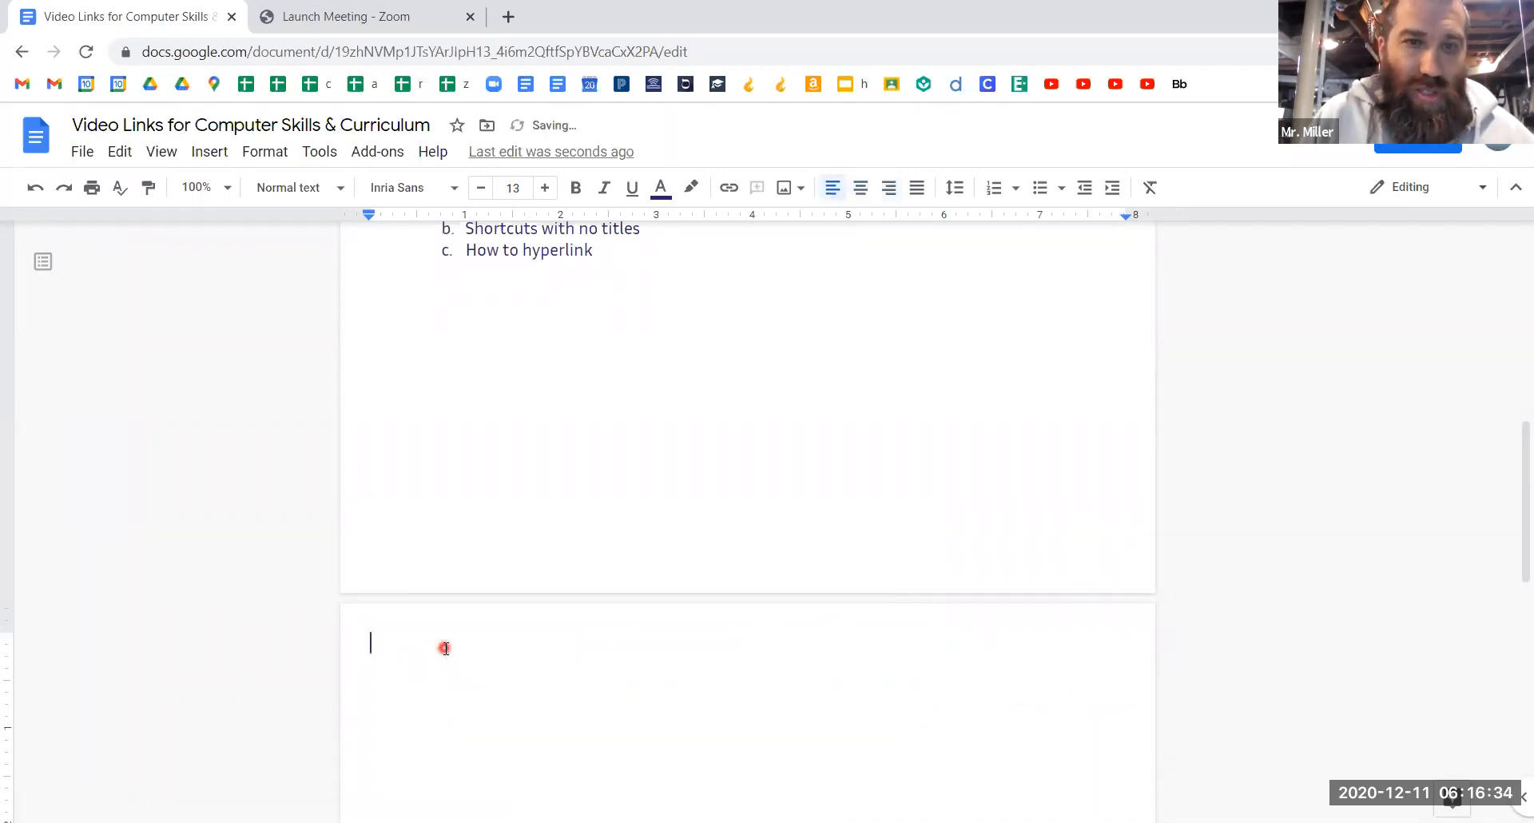
- Turn the empty line on the second page into a numbered list item and outdent it to the main level
click(990, 188)
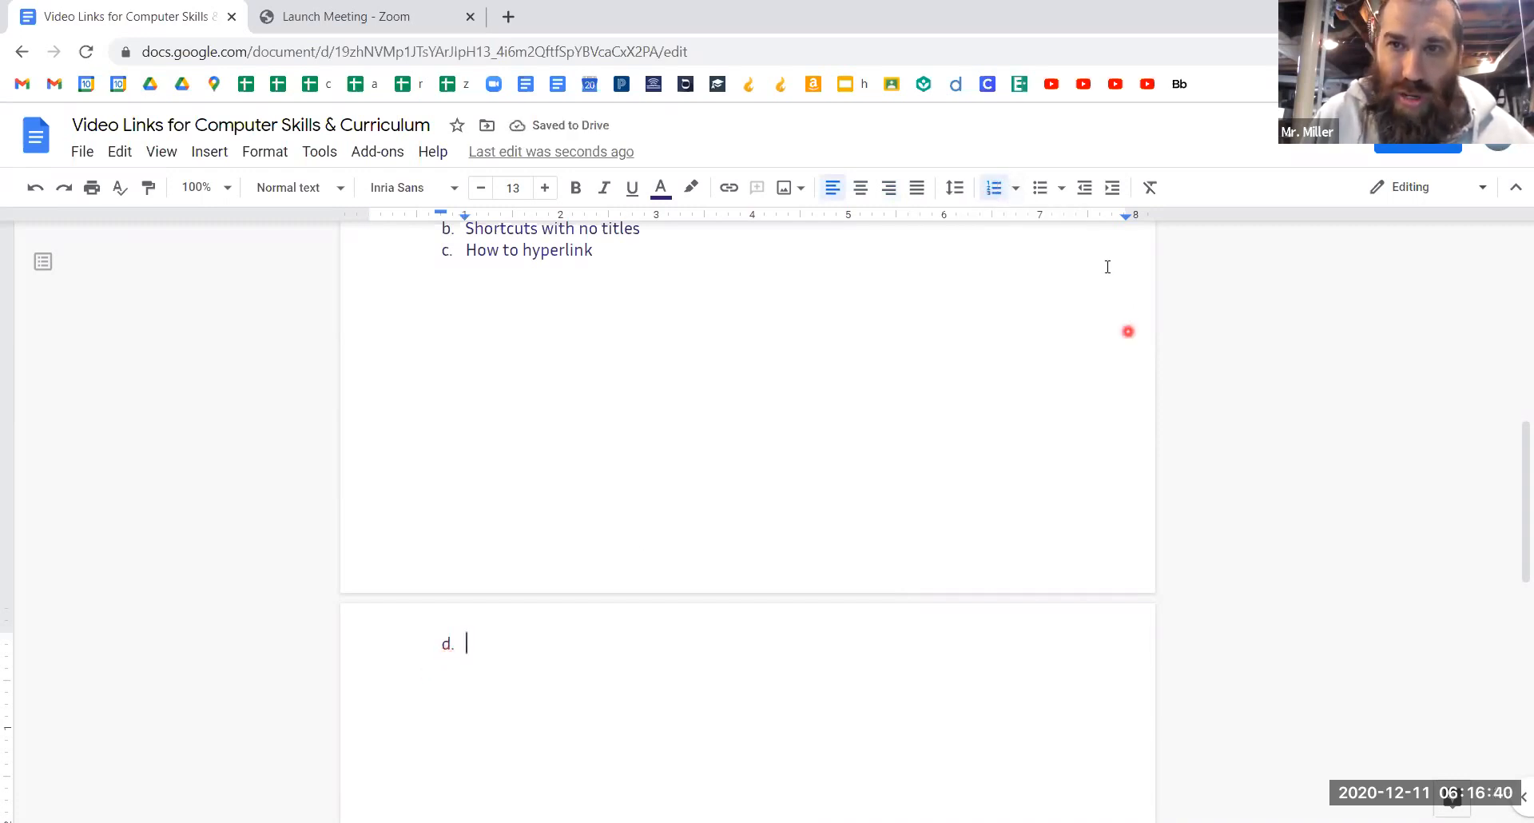
click(1082, 188)
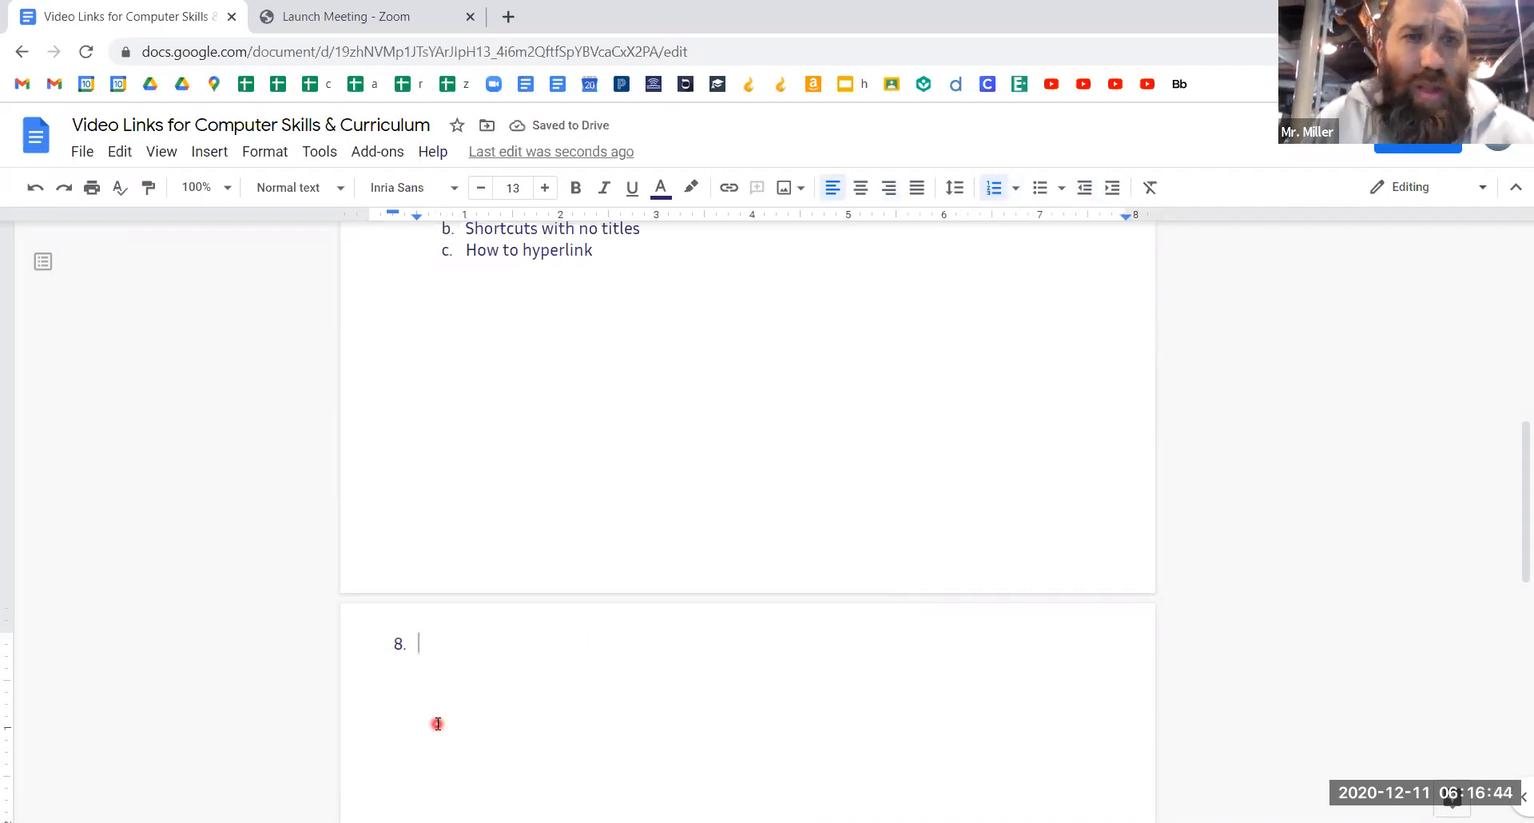
- Restart the numbering of the empty list item on the second page at 1
scroll(431, 580, up, 2)
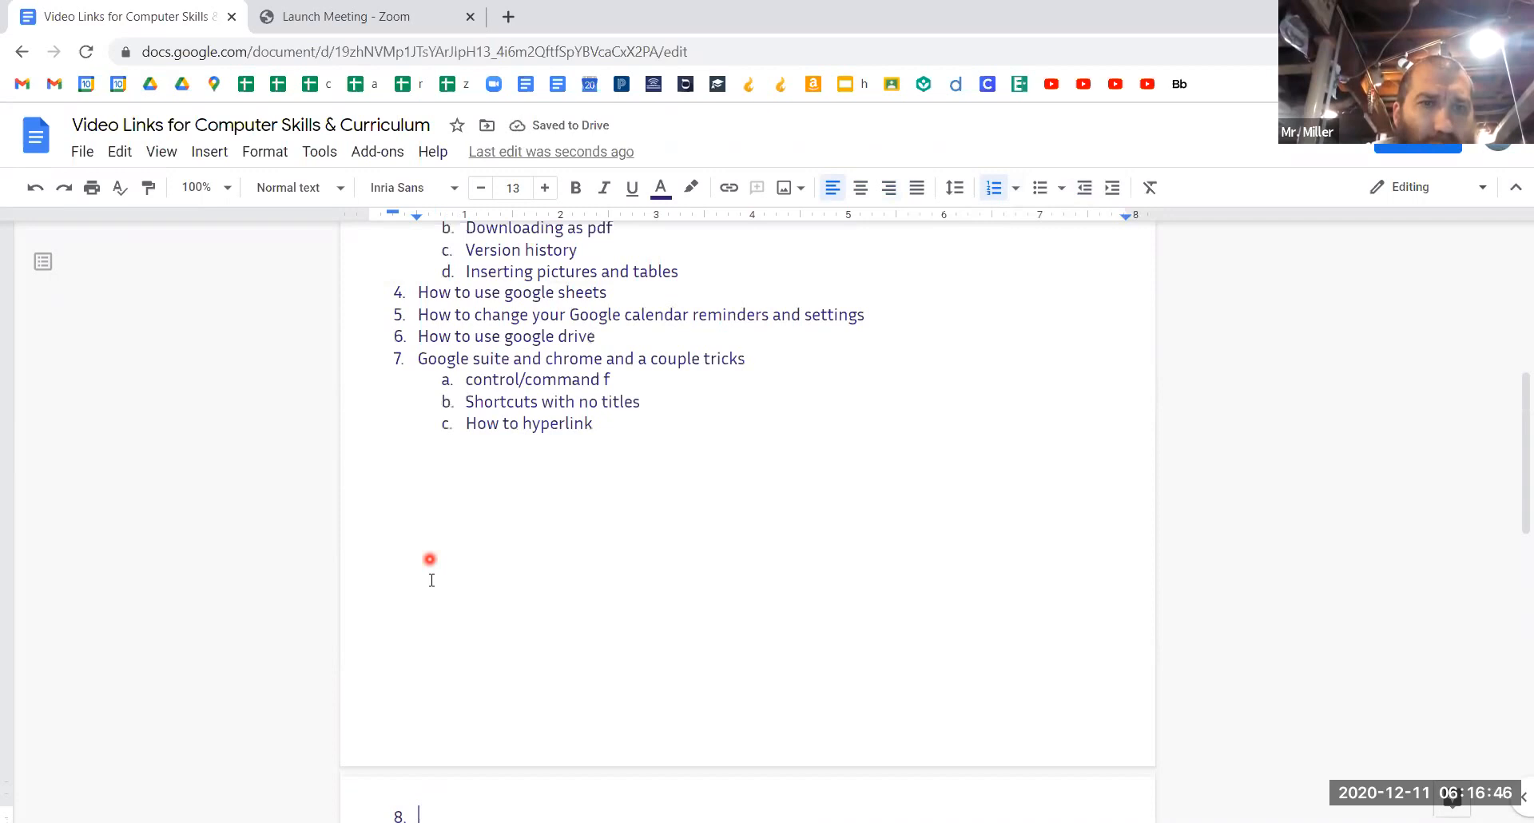
scroll(430, 559, down, 1)
scroll(401, 300, up, 1)
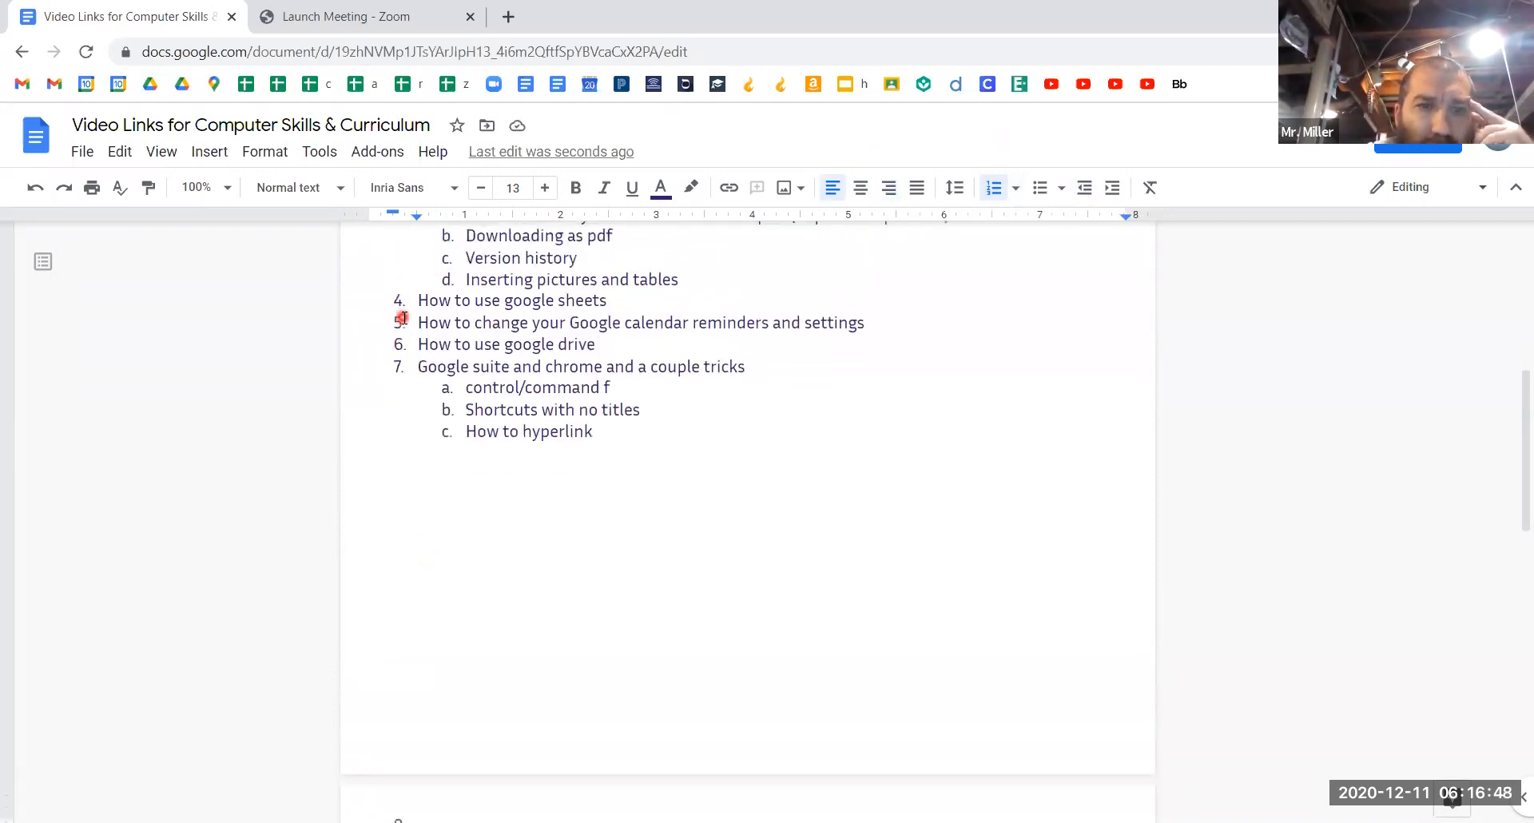
scroll(402, 318, down, 3)
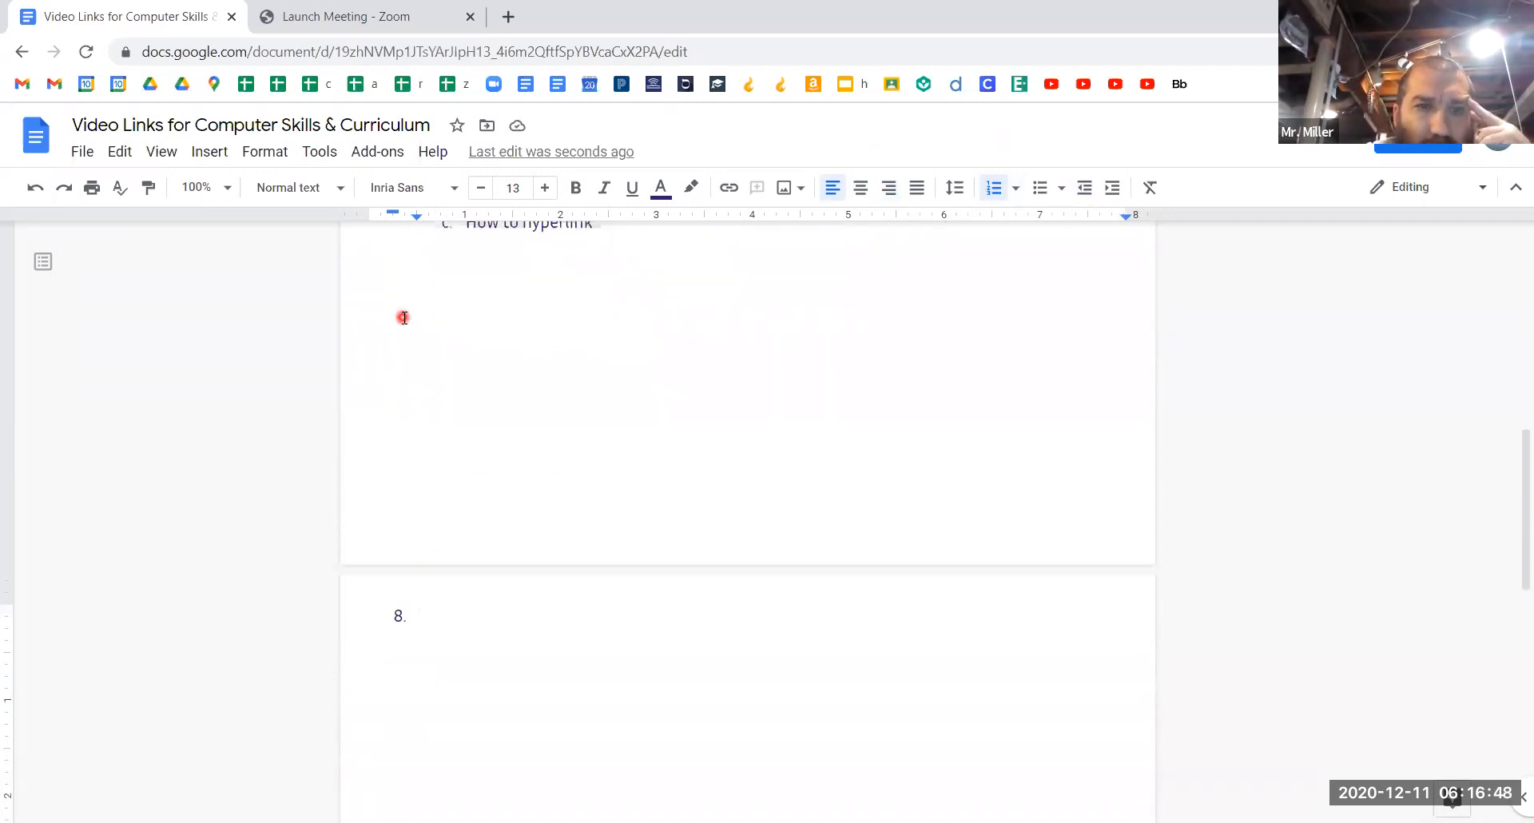
click(400, 611)
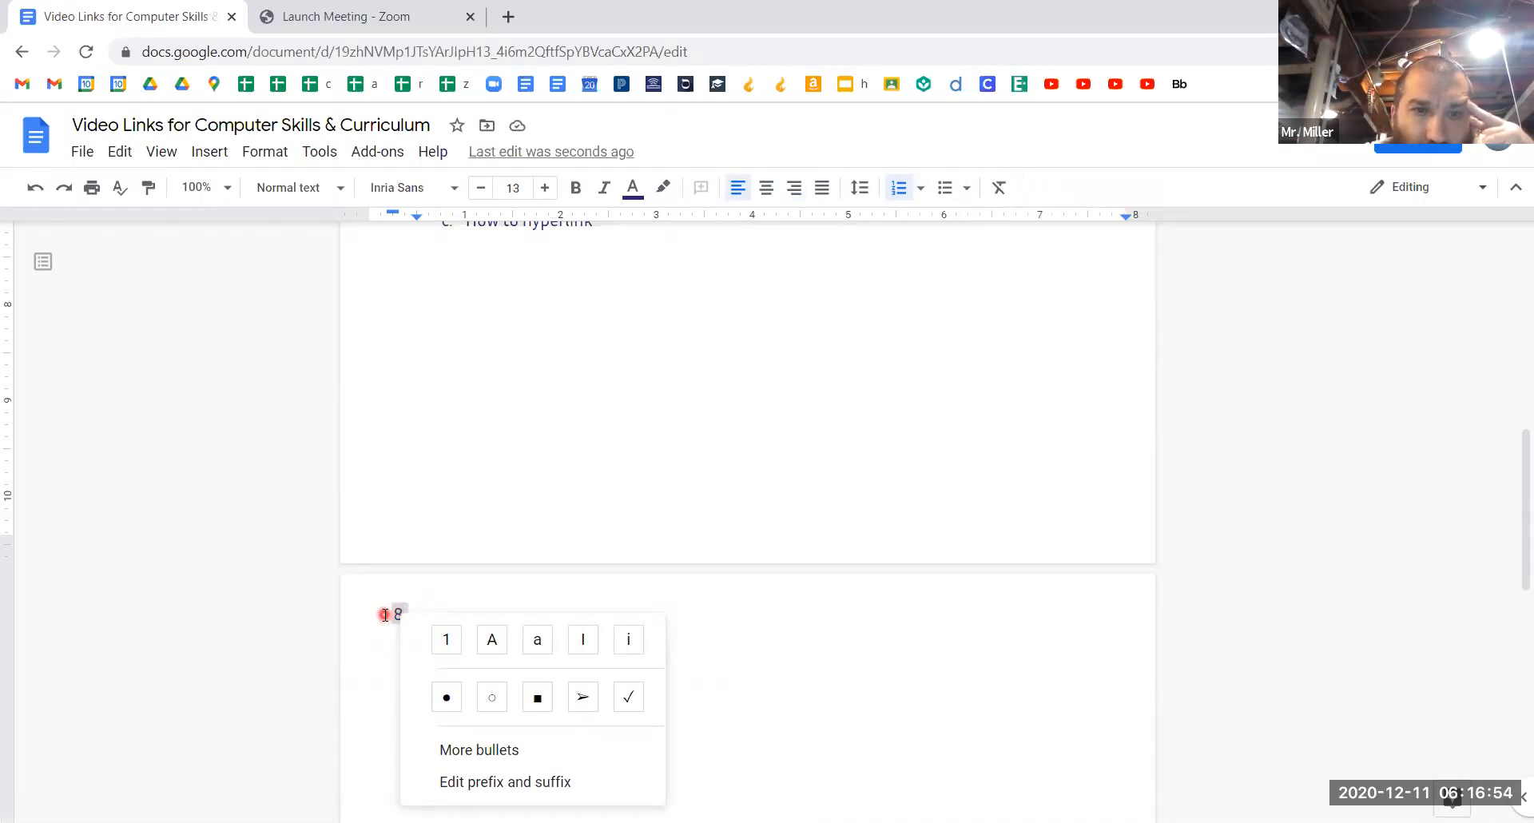
click(384, 616)
click(398, 614)
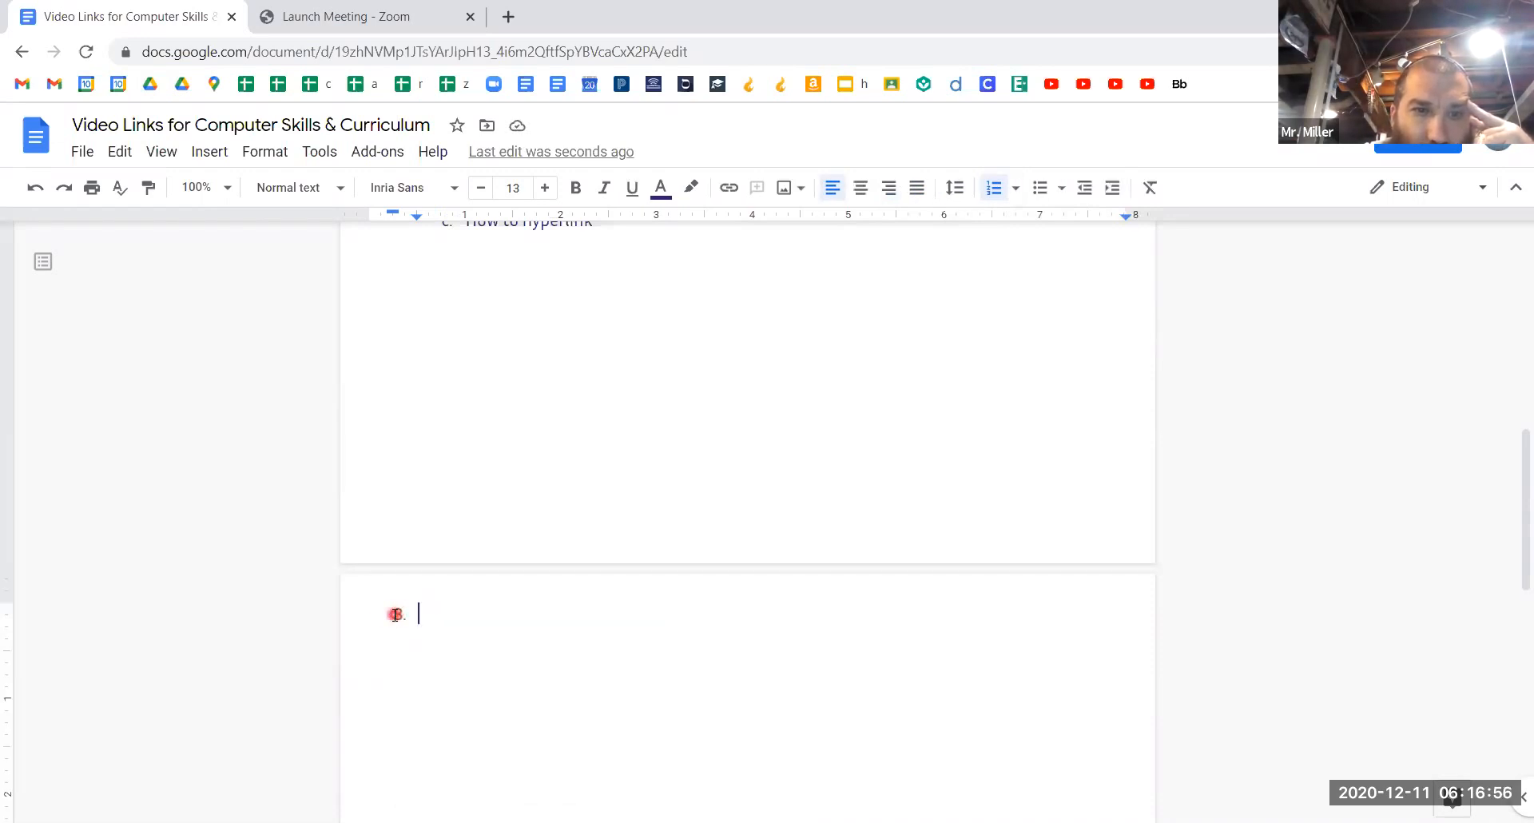
click(396, 615)
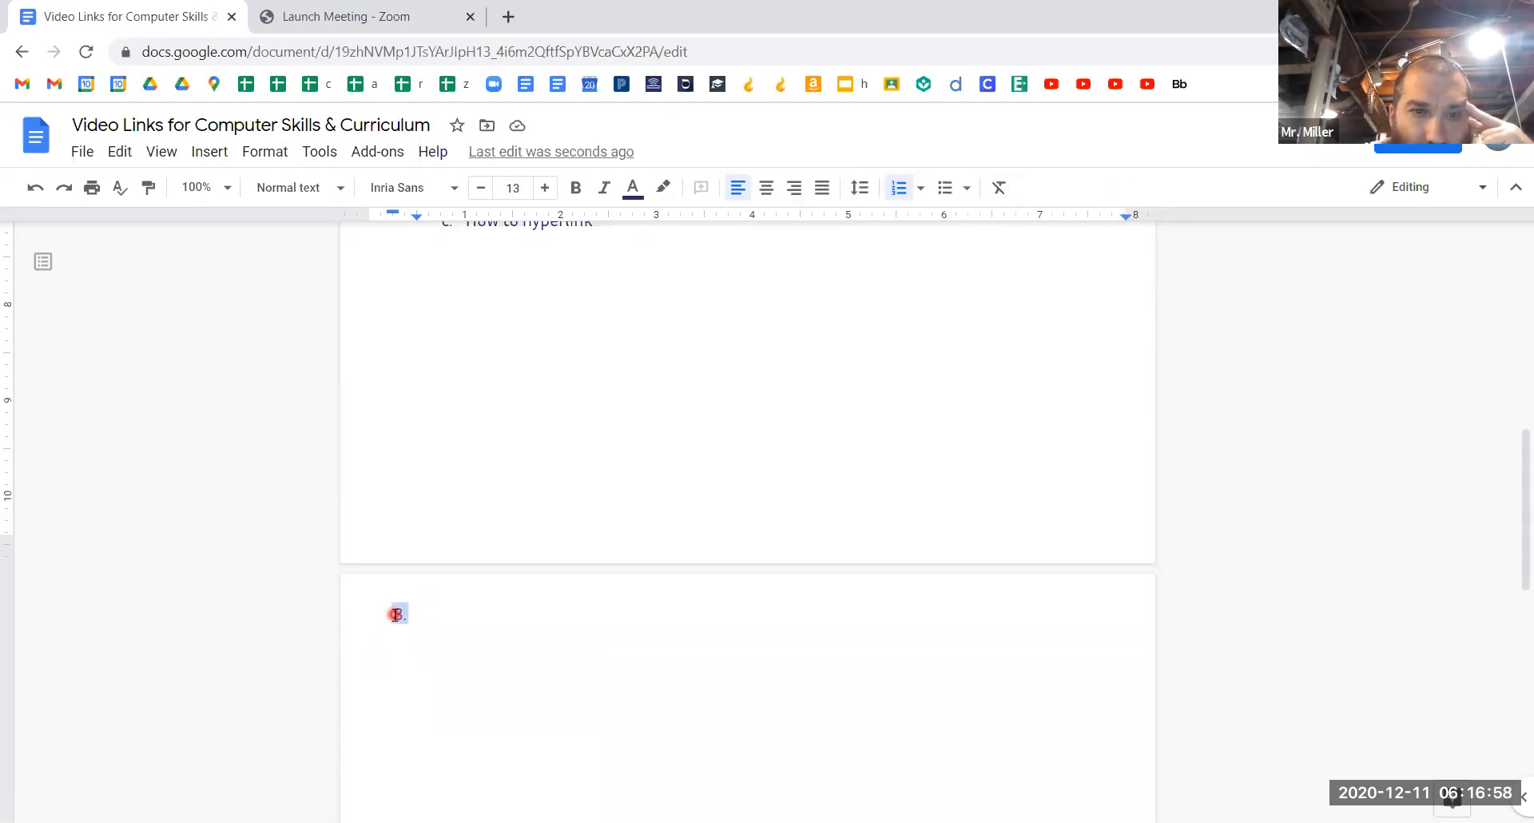
right_click(395, 614)
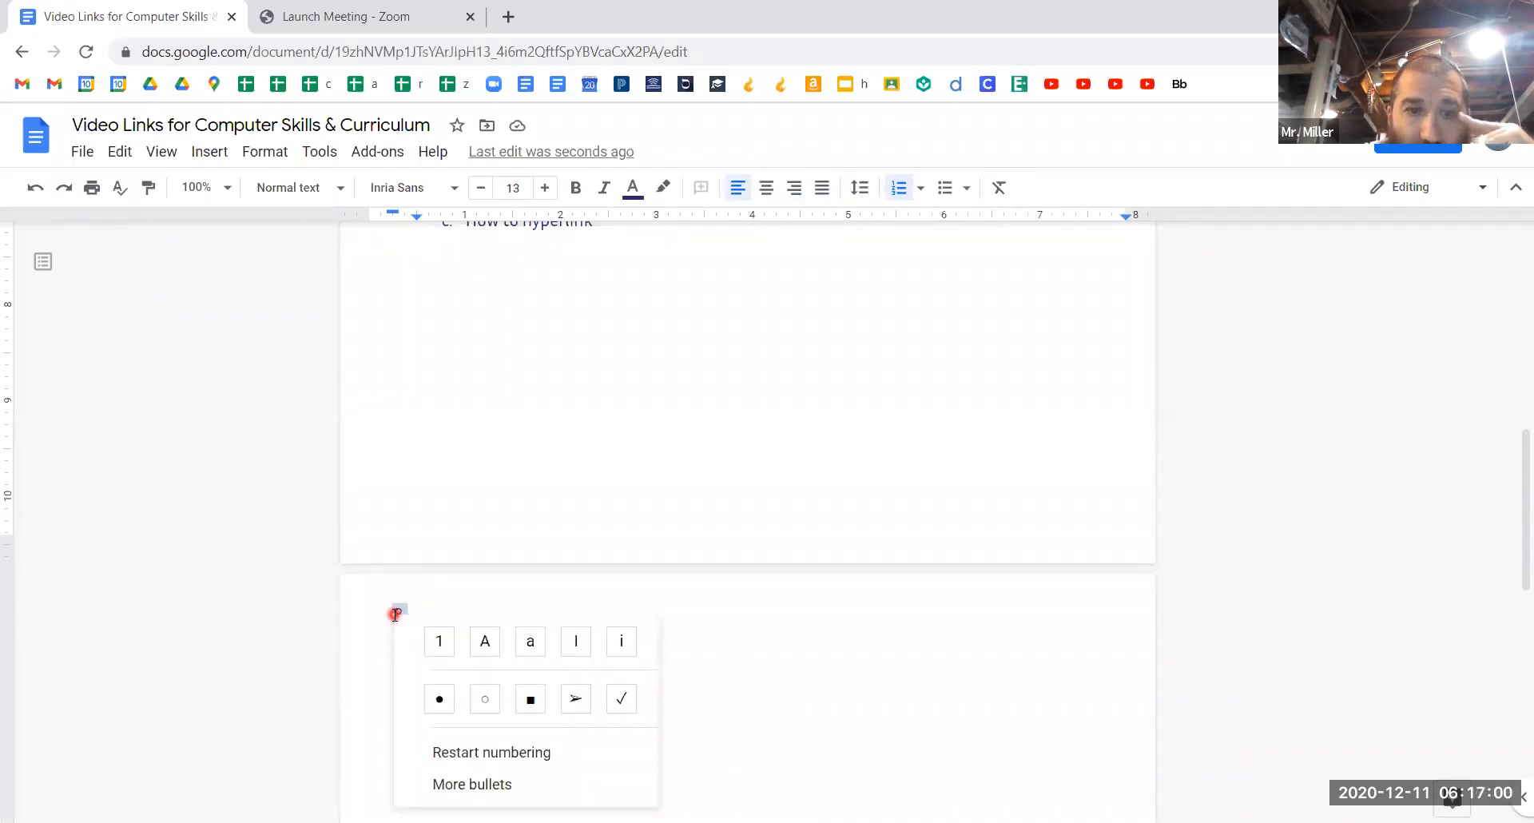
click(463, 767)
key(Return)
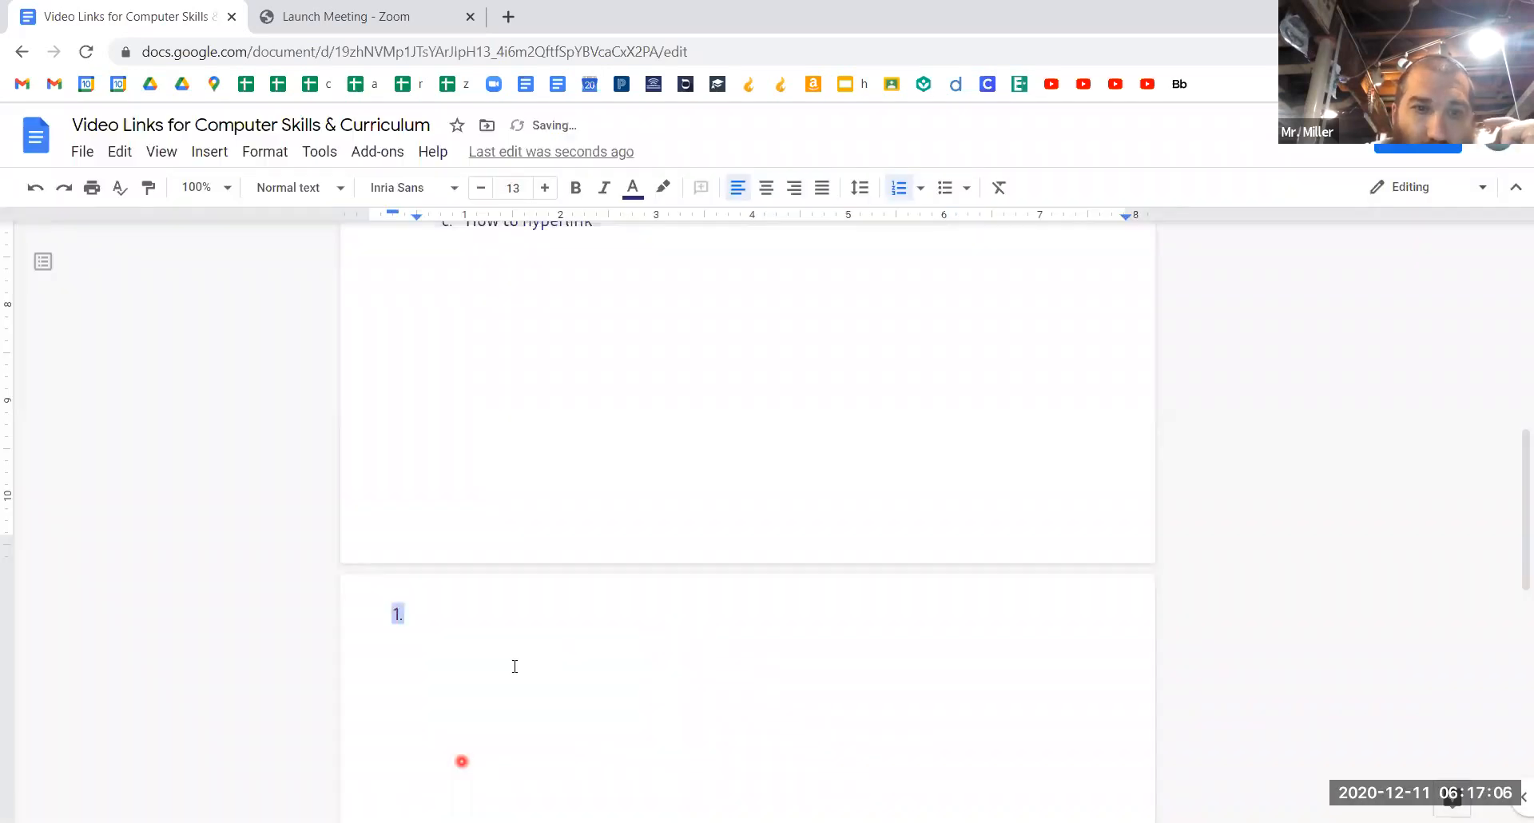
- Enter "Cool guy traits" as the first item of the new numbered list and start a second item
scroll(655, 321, up, 6)
scroll(654, 321, down, 5)
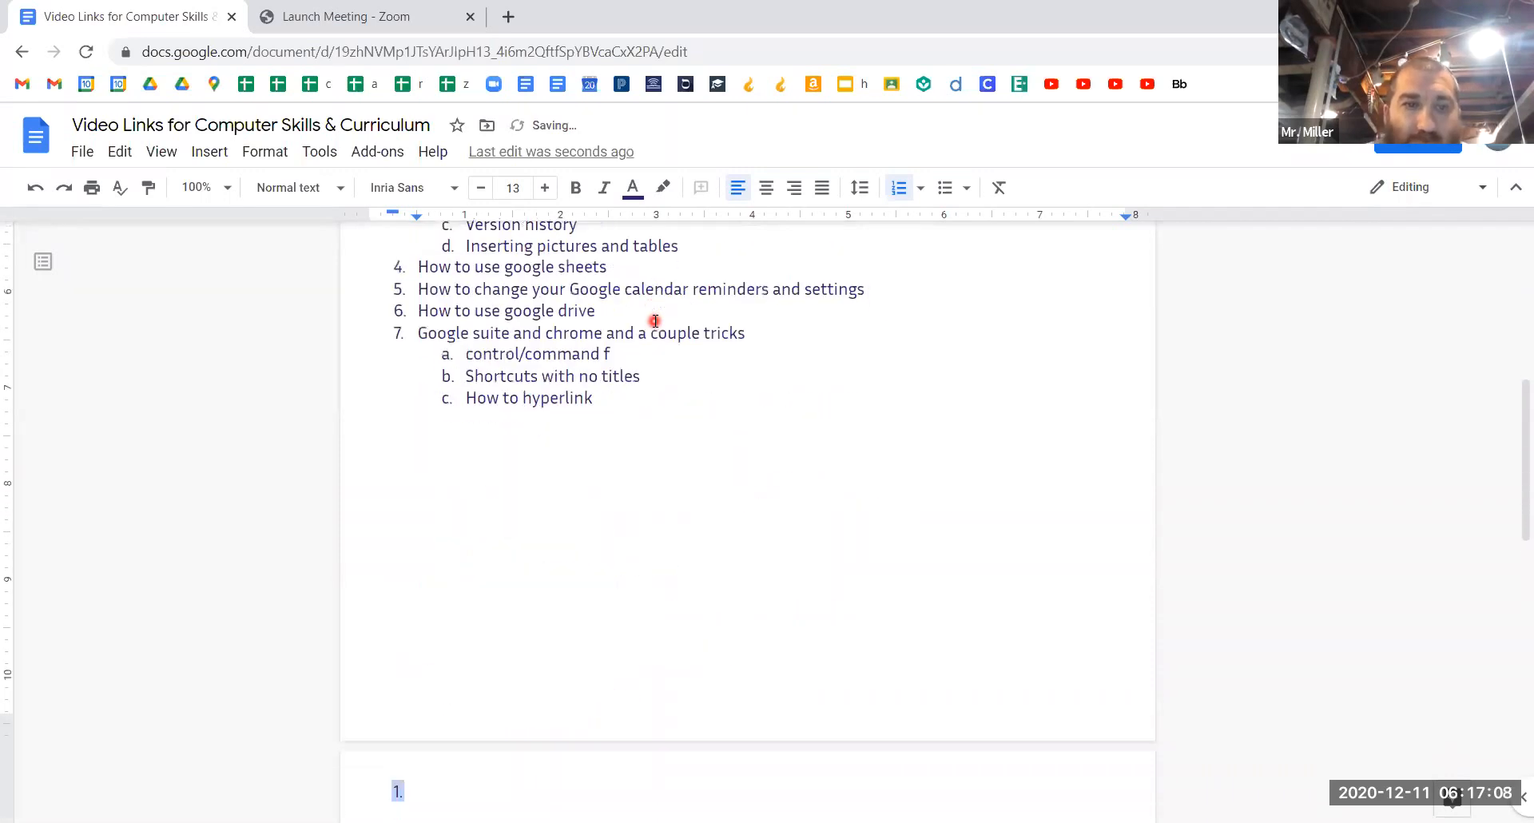
text(cool guy train)
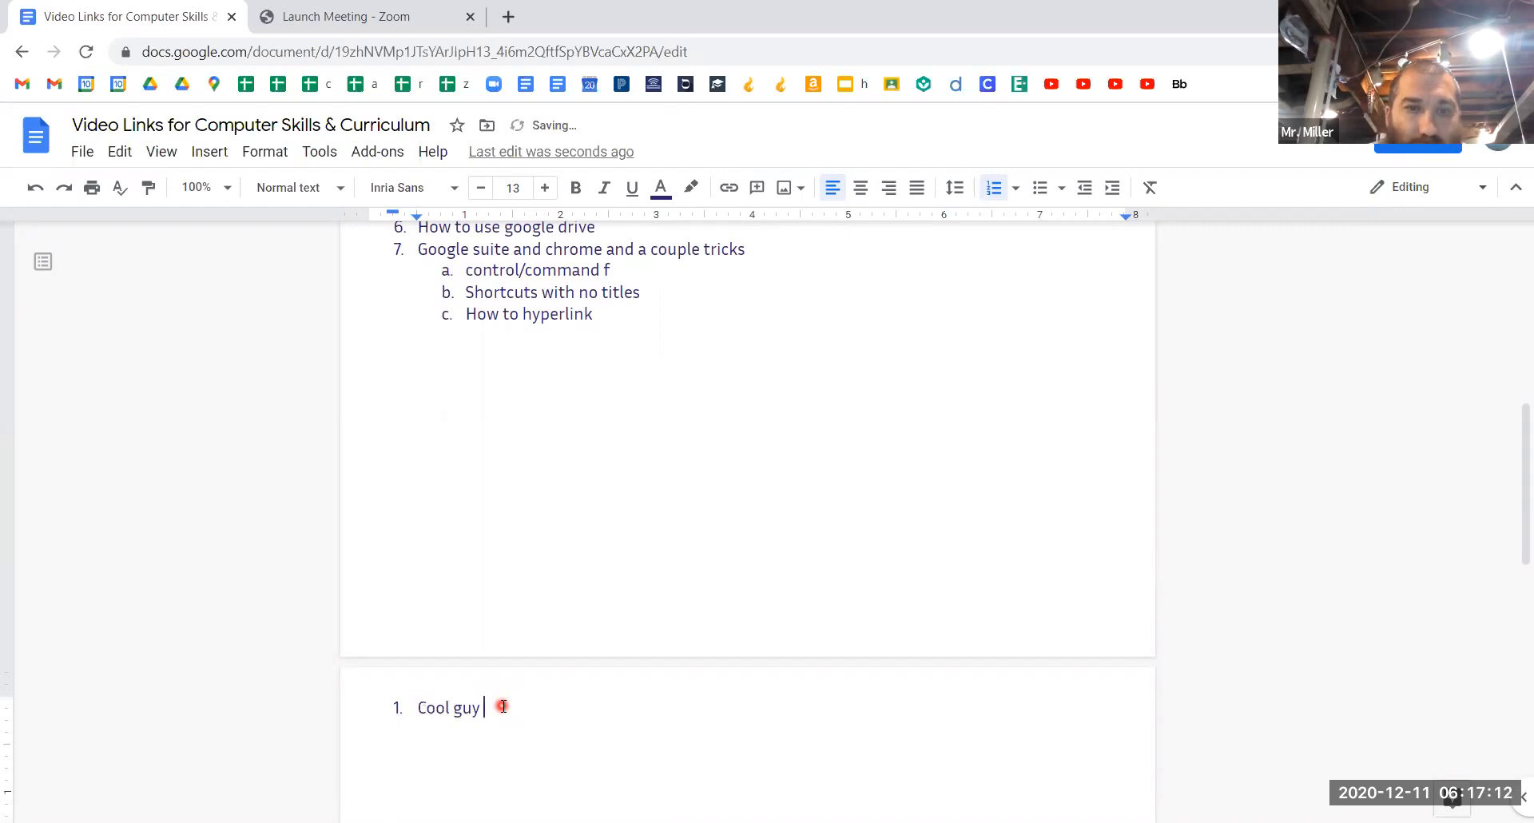
text(t)
key(BackSpace)
key(BackSpace)
text(ts)
key(Return)
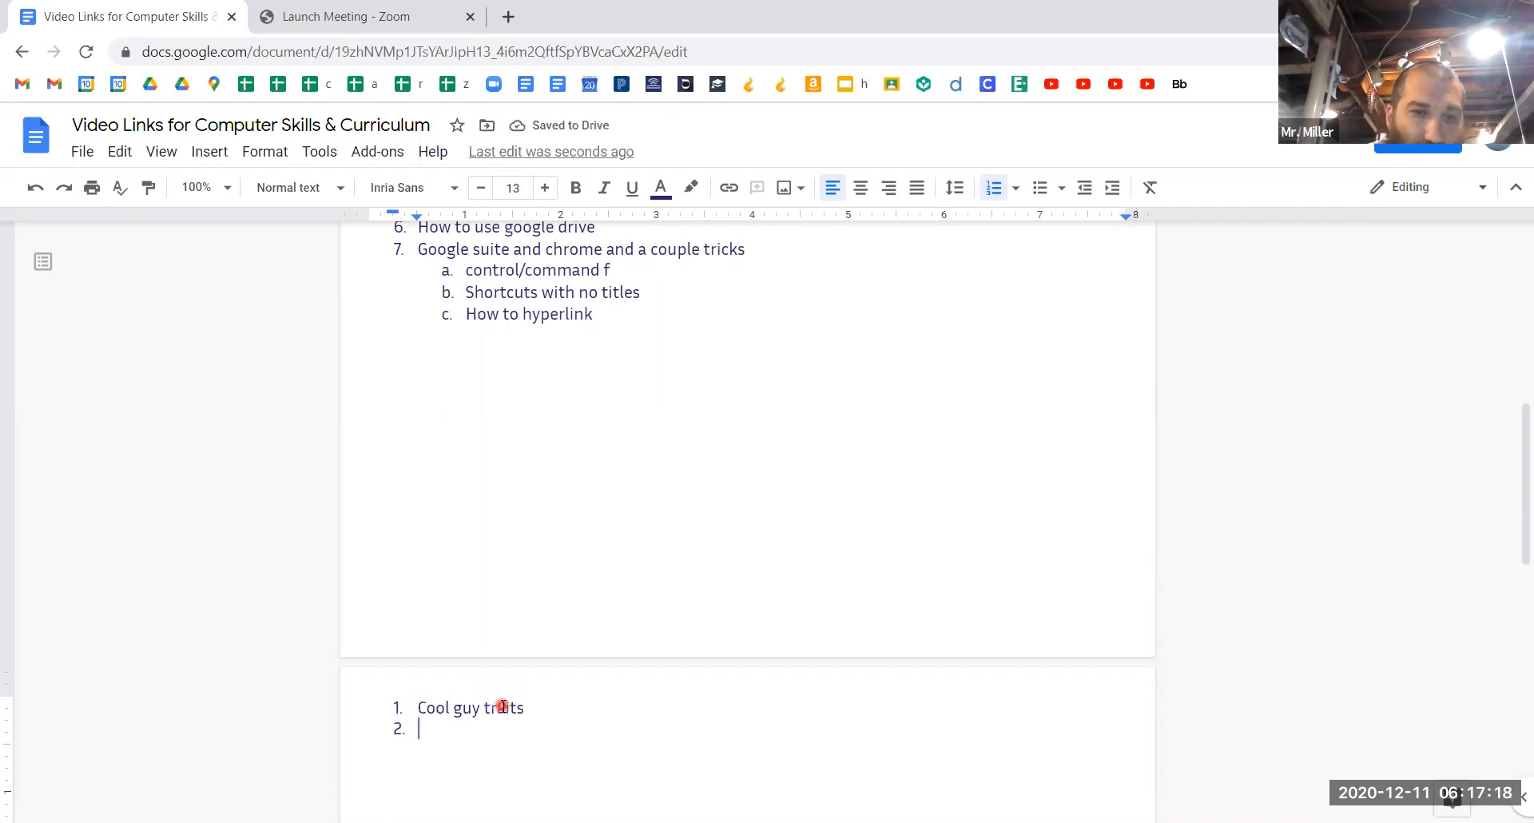
- Enter "Nice guy traits" and "Heavy traits" as the second and third items of the numbered list
text(Nice guy trai)
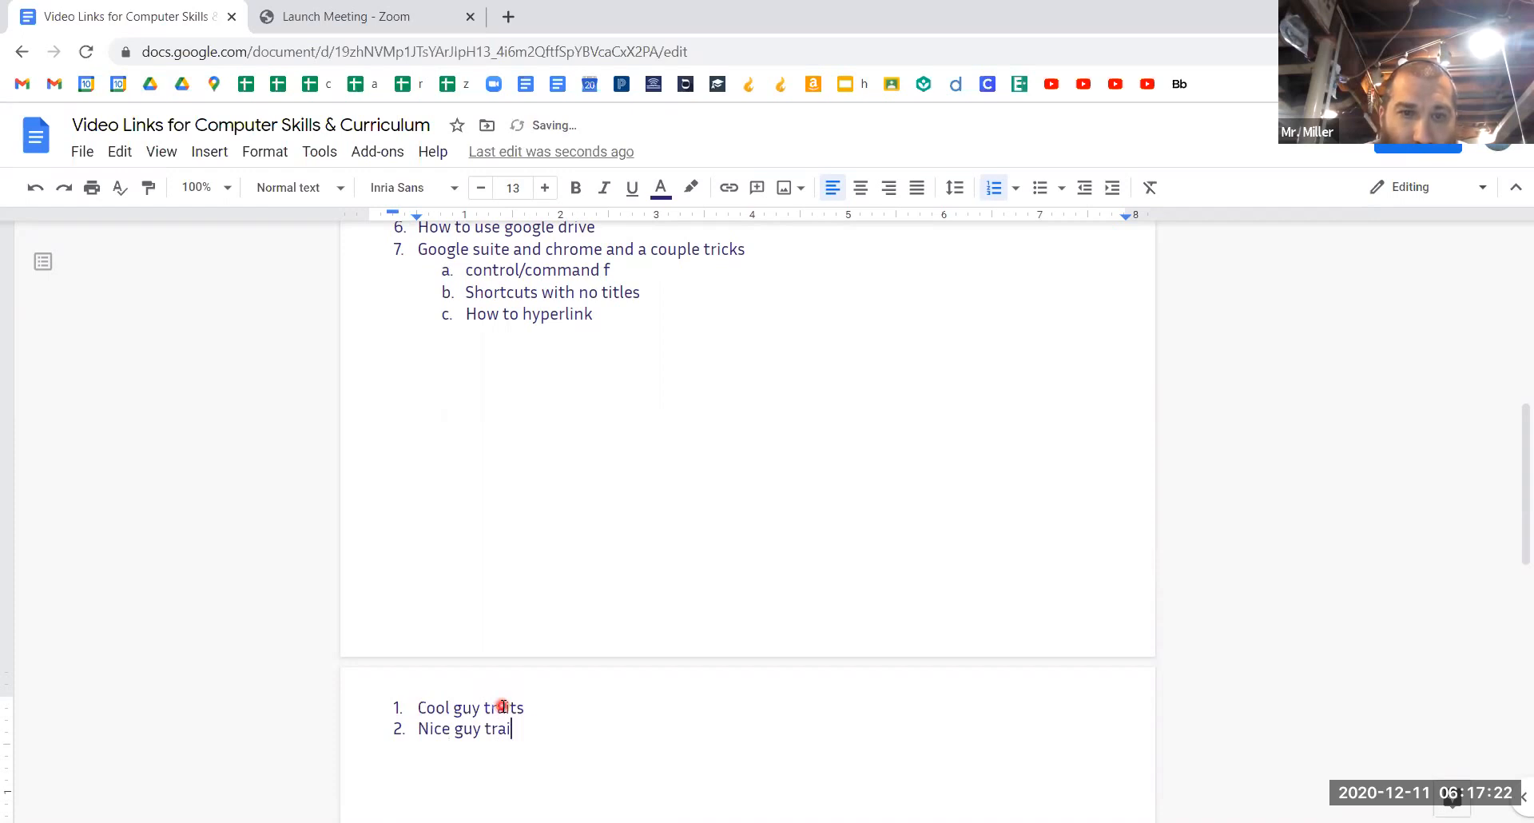
text(ts)
key(Return)
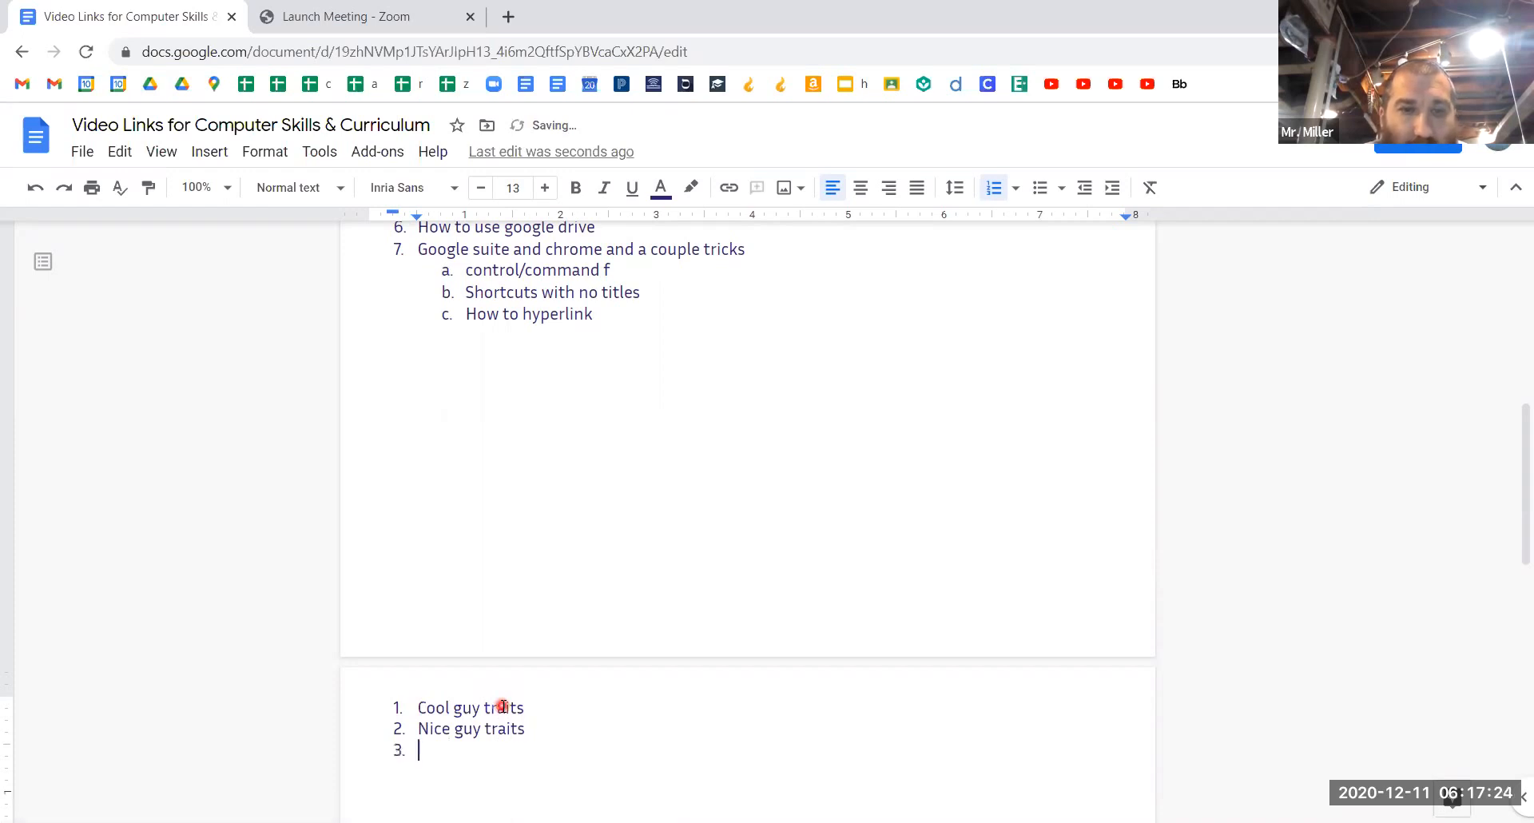
text(heav)
text(raits)
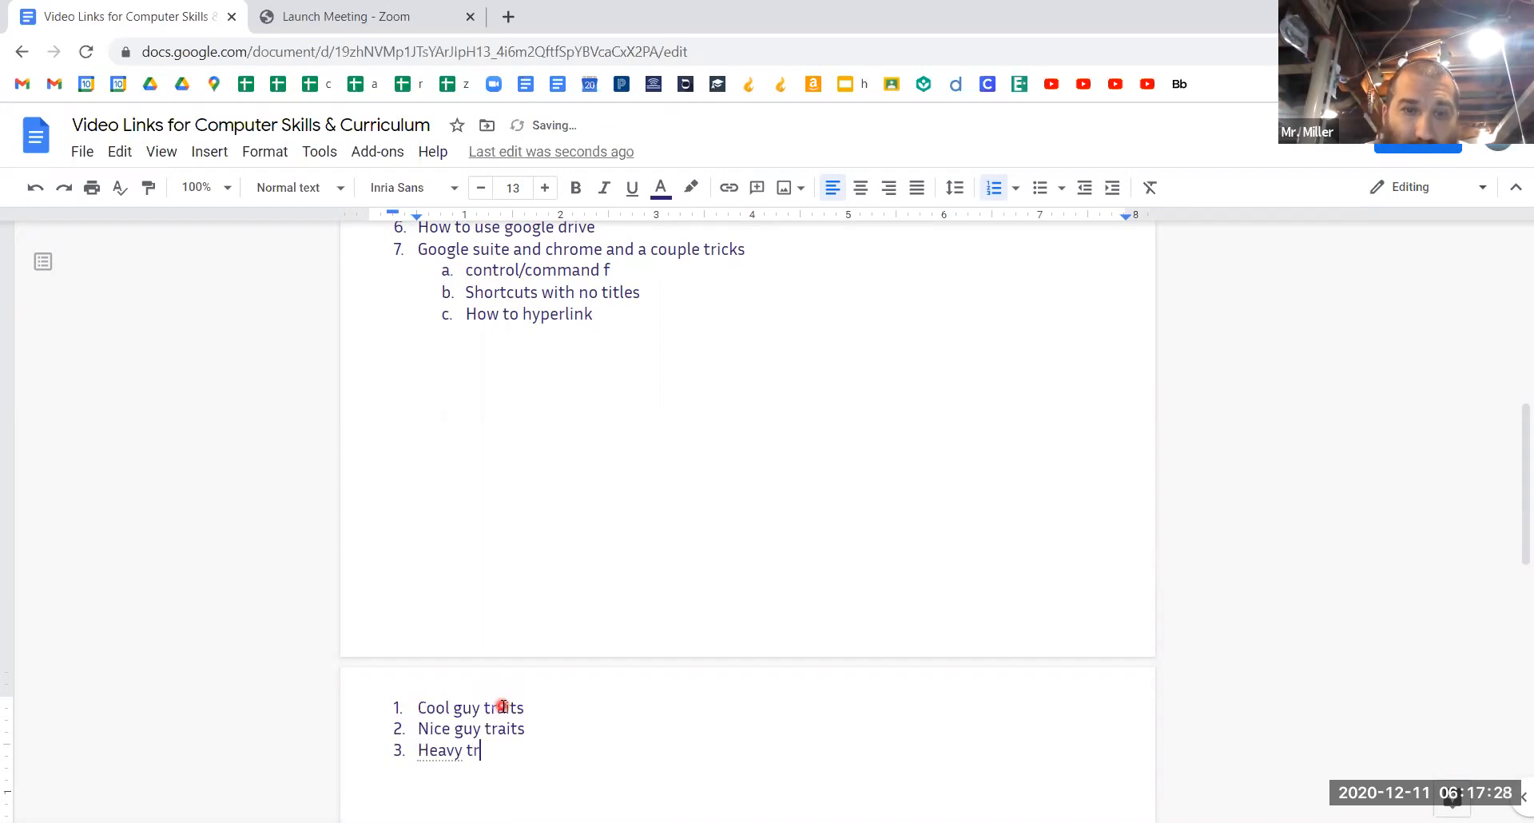
- Add the sub-items "Honest", "Direct" and "He can build stuff" under "Cool guy traits"
click(542, 706)
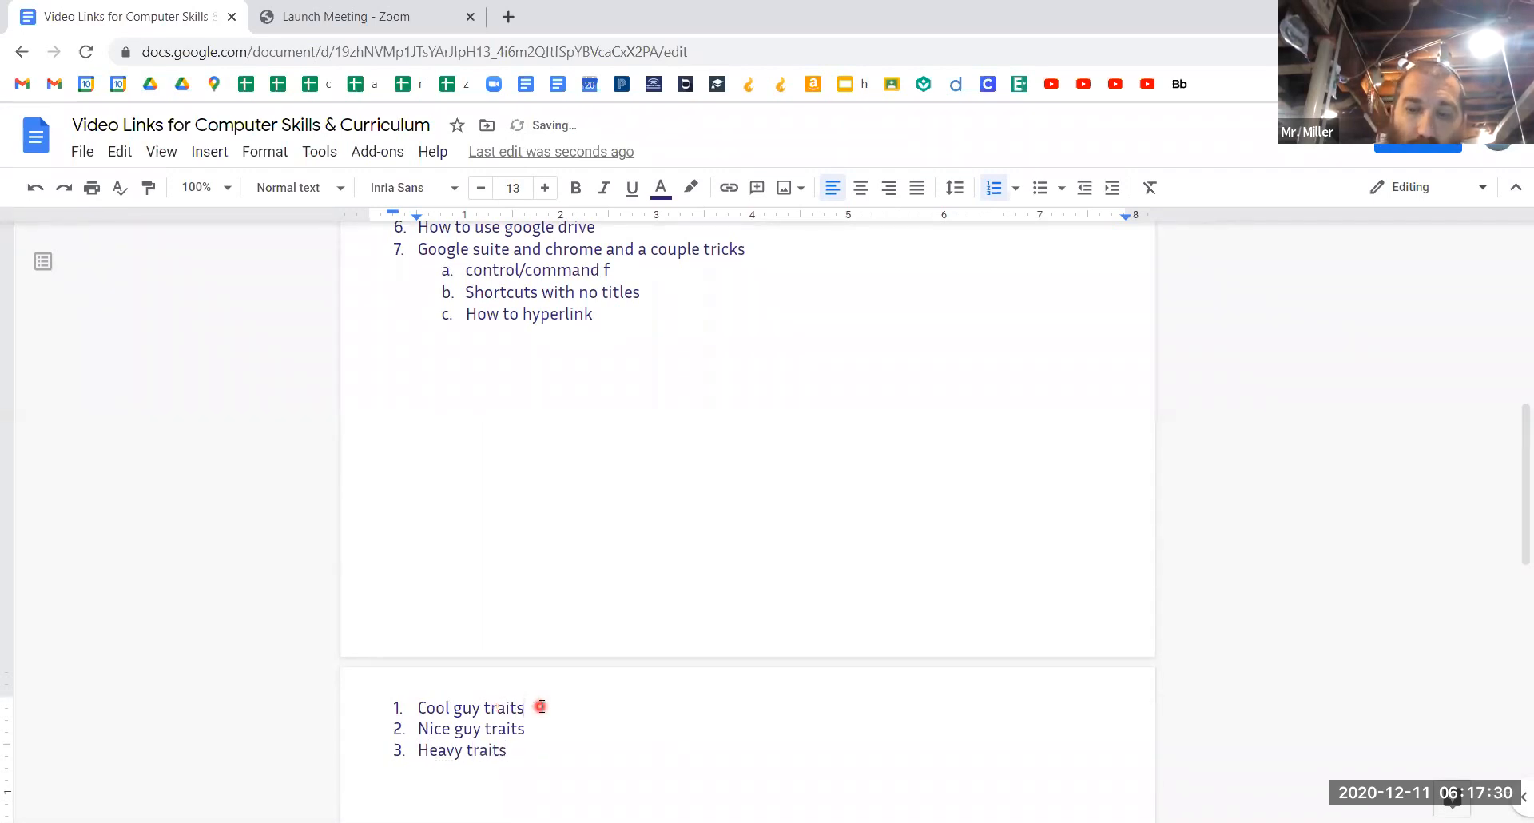
key(Return)
key(Tab)
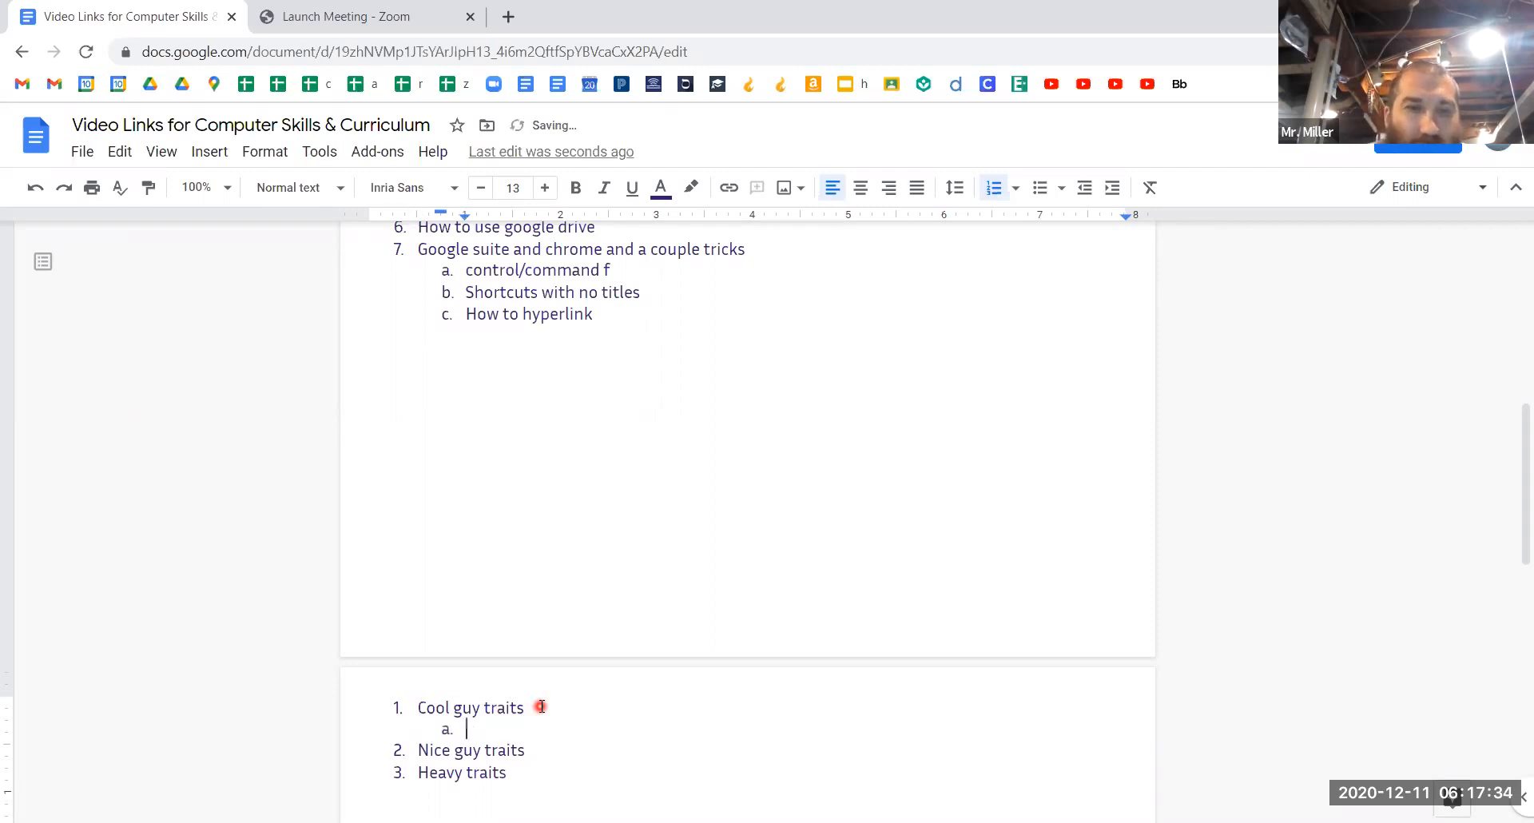
text(honest)
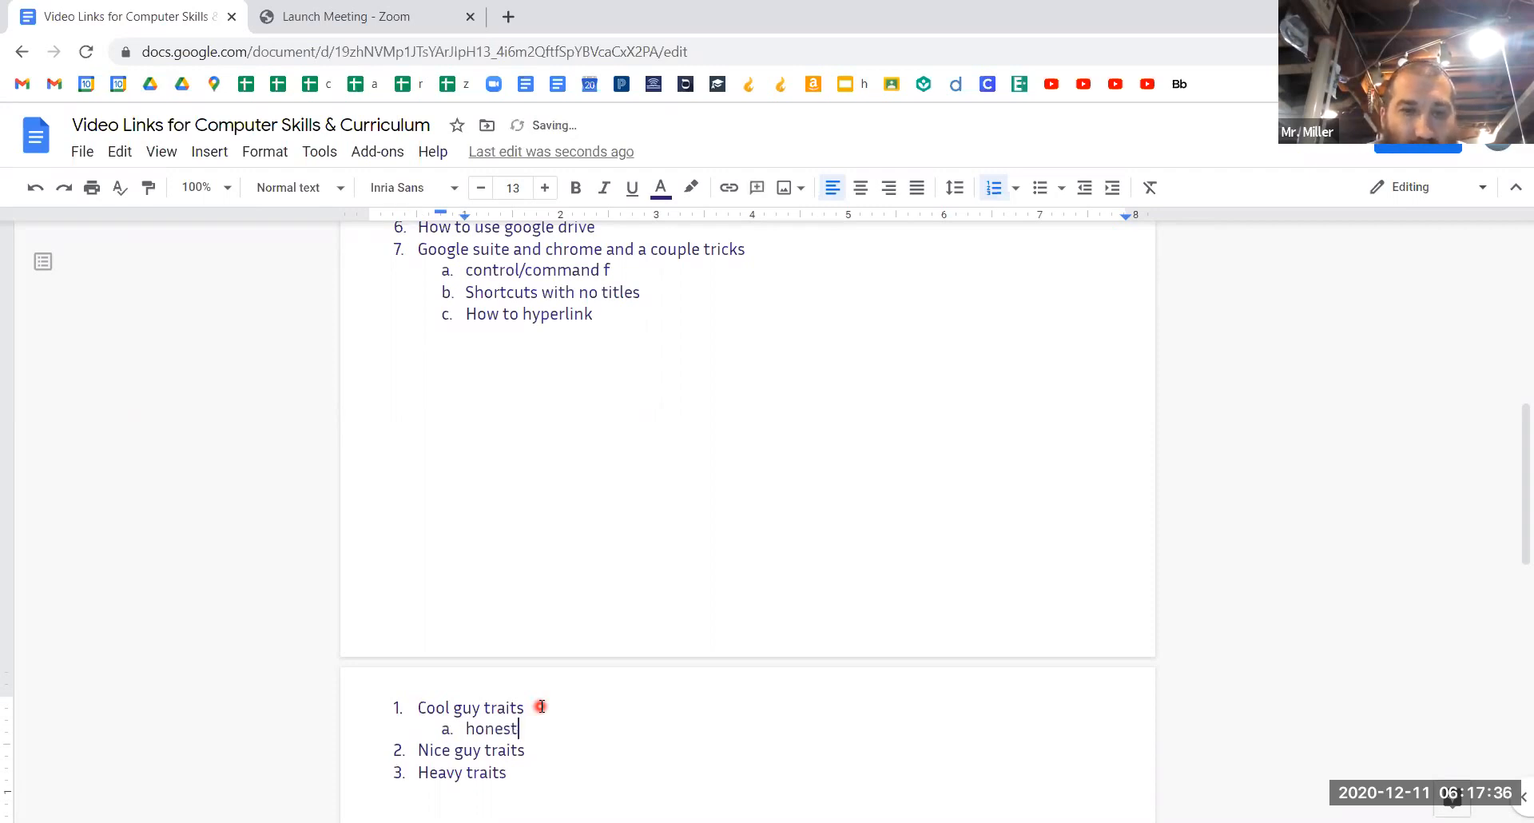
key(Return)
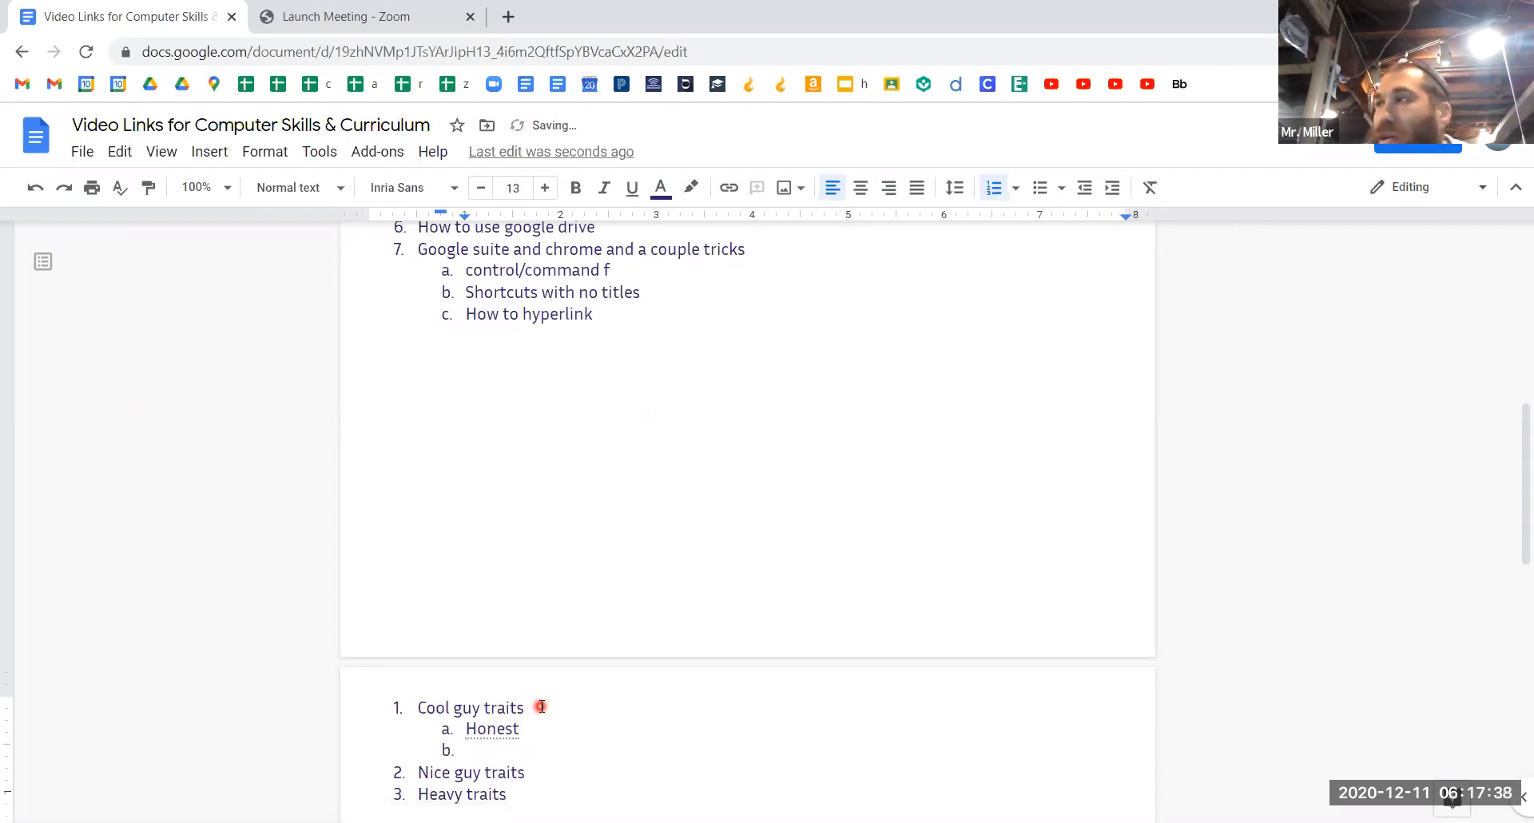
text(direct)
key(Return)
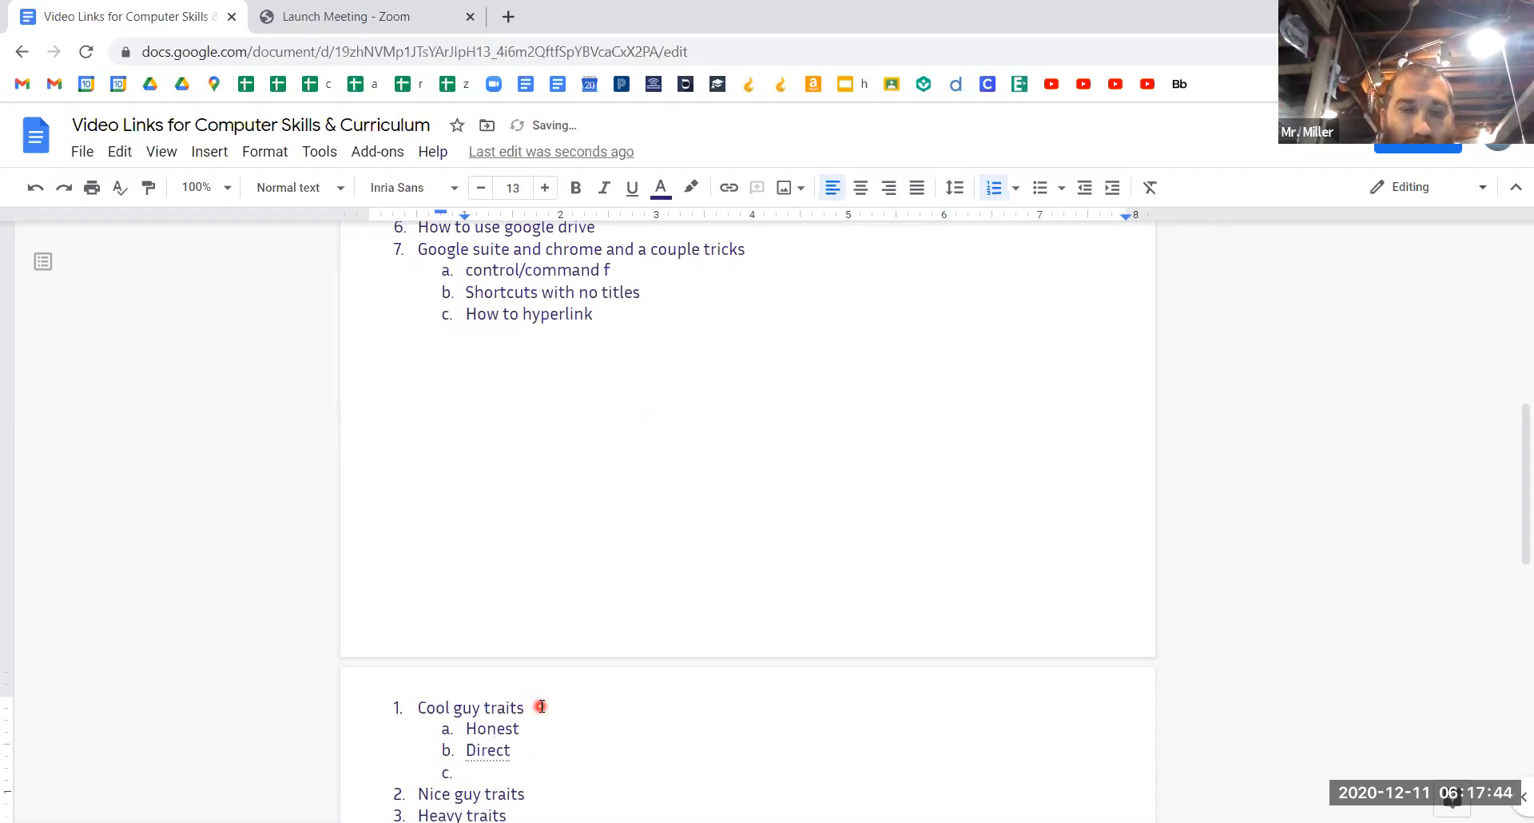
text(He )
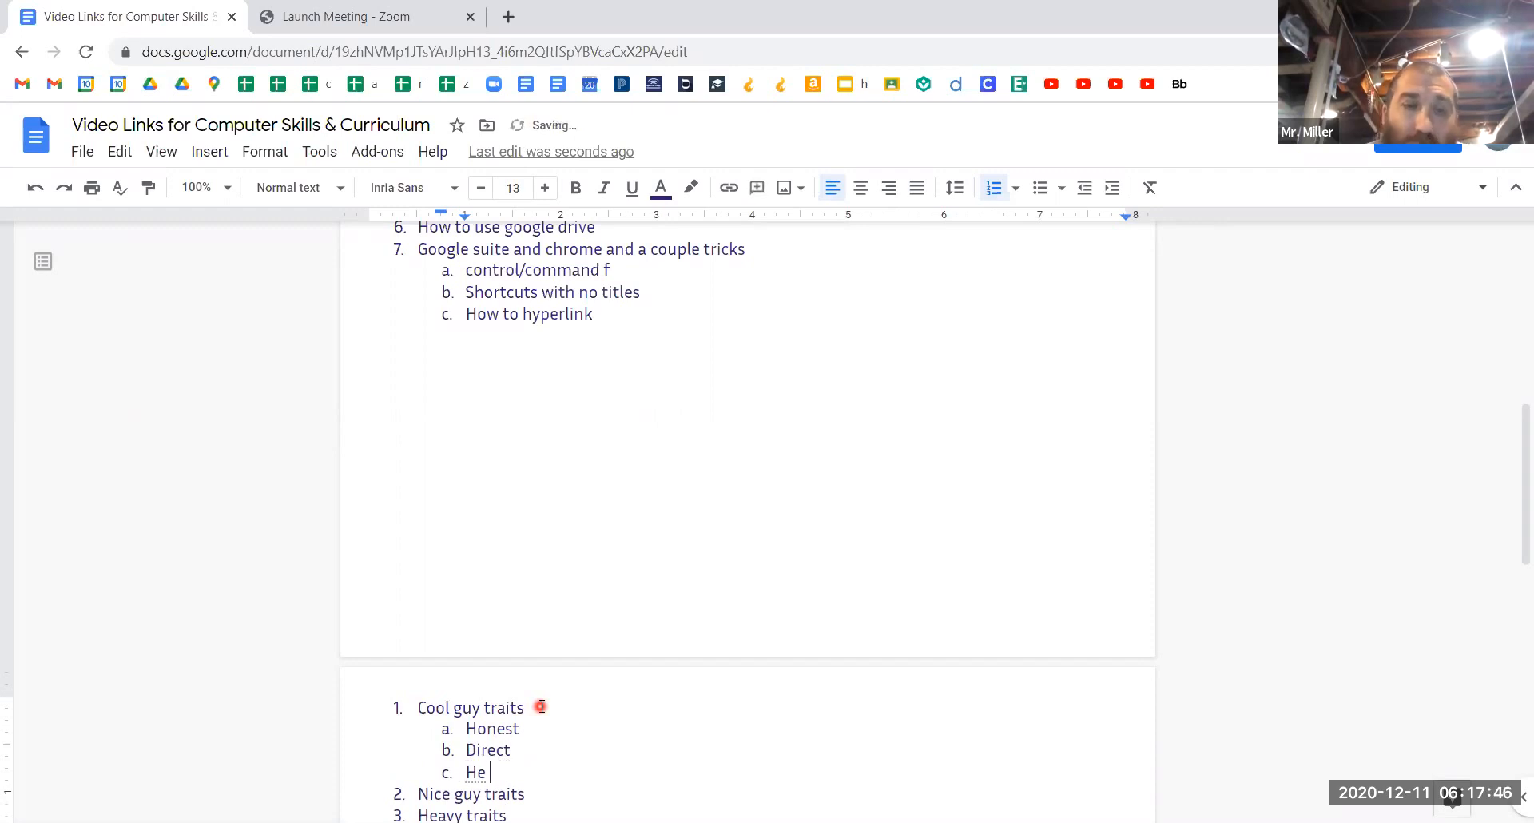
text(can build stuff)
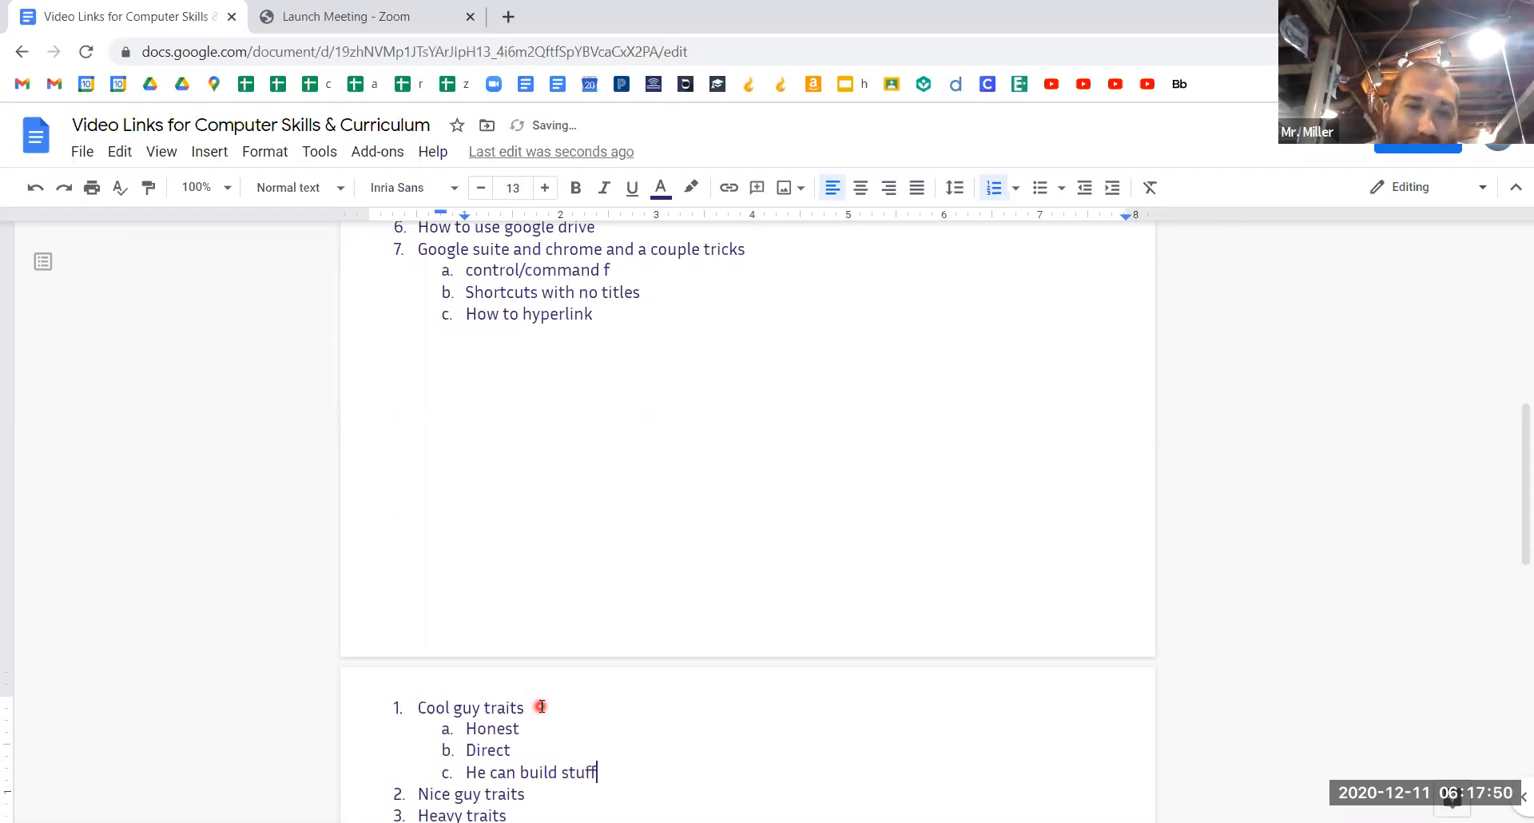
- Add the third-level items "Wood work", "Sheet rock" and "weld" under "He can build stuff"
key(Return)
key(Tab)
scroll(540, 706, down, 2)
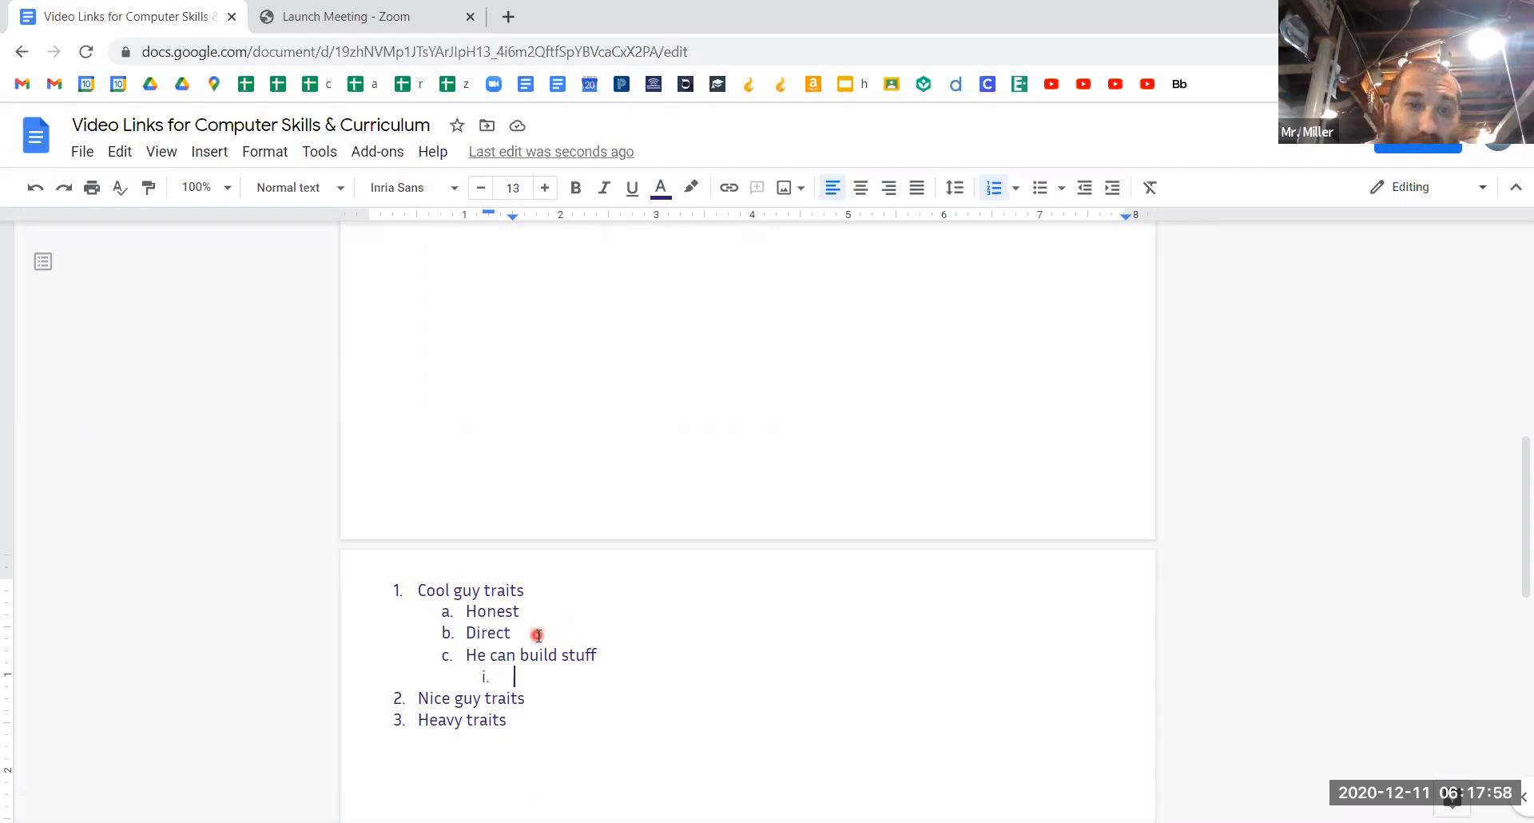
text(Wood work)
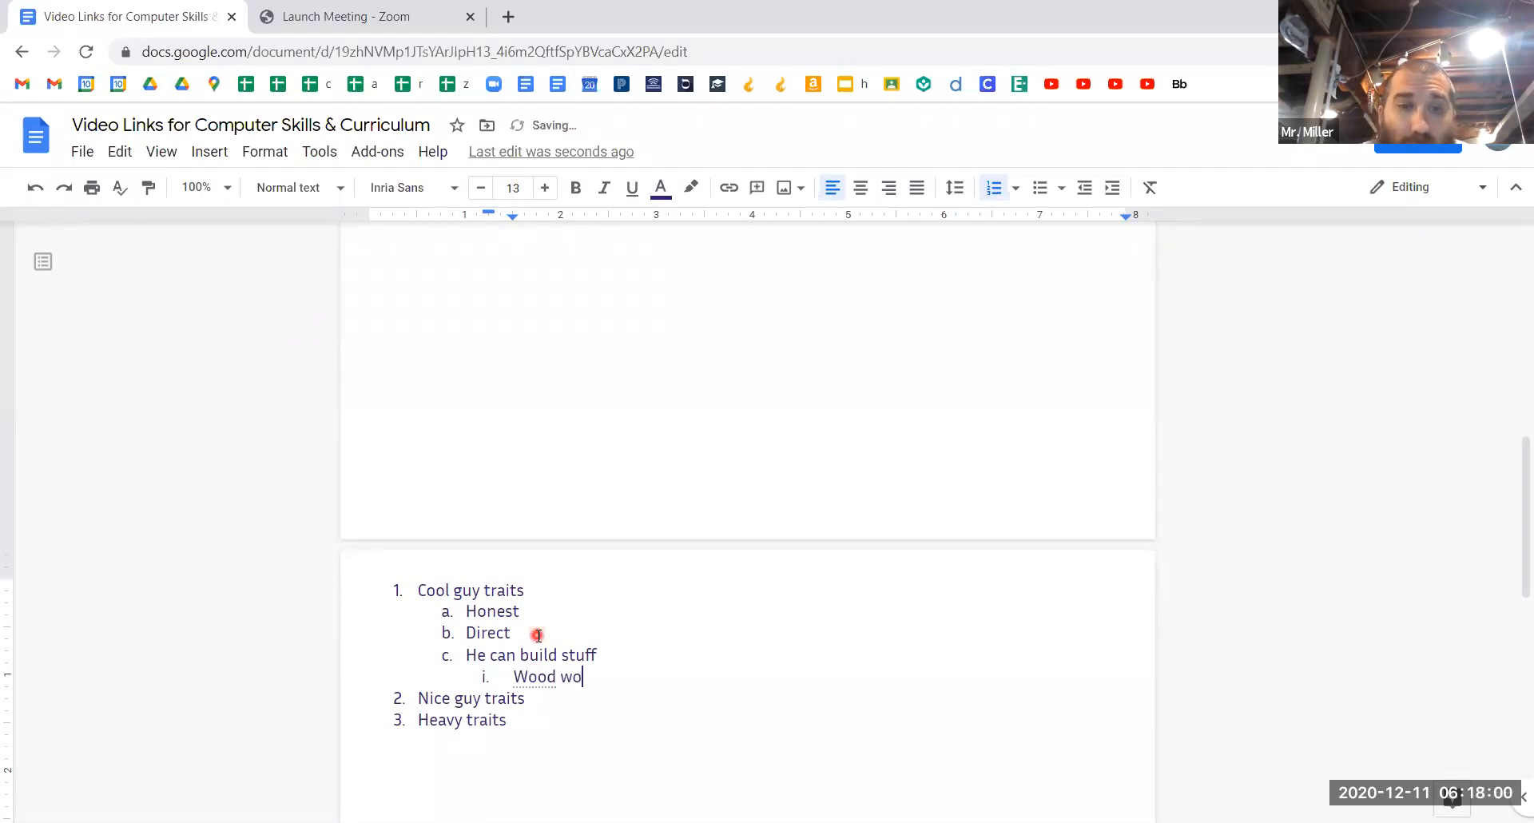
key(Return)
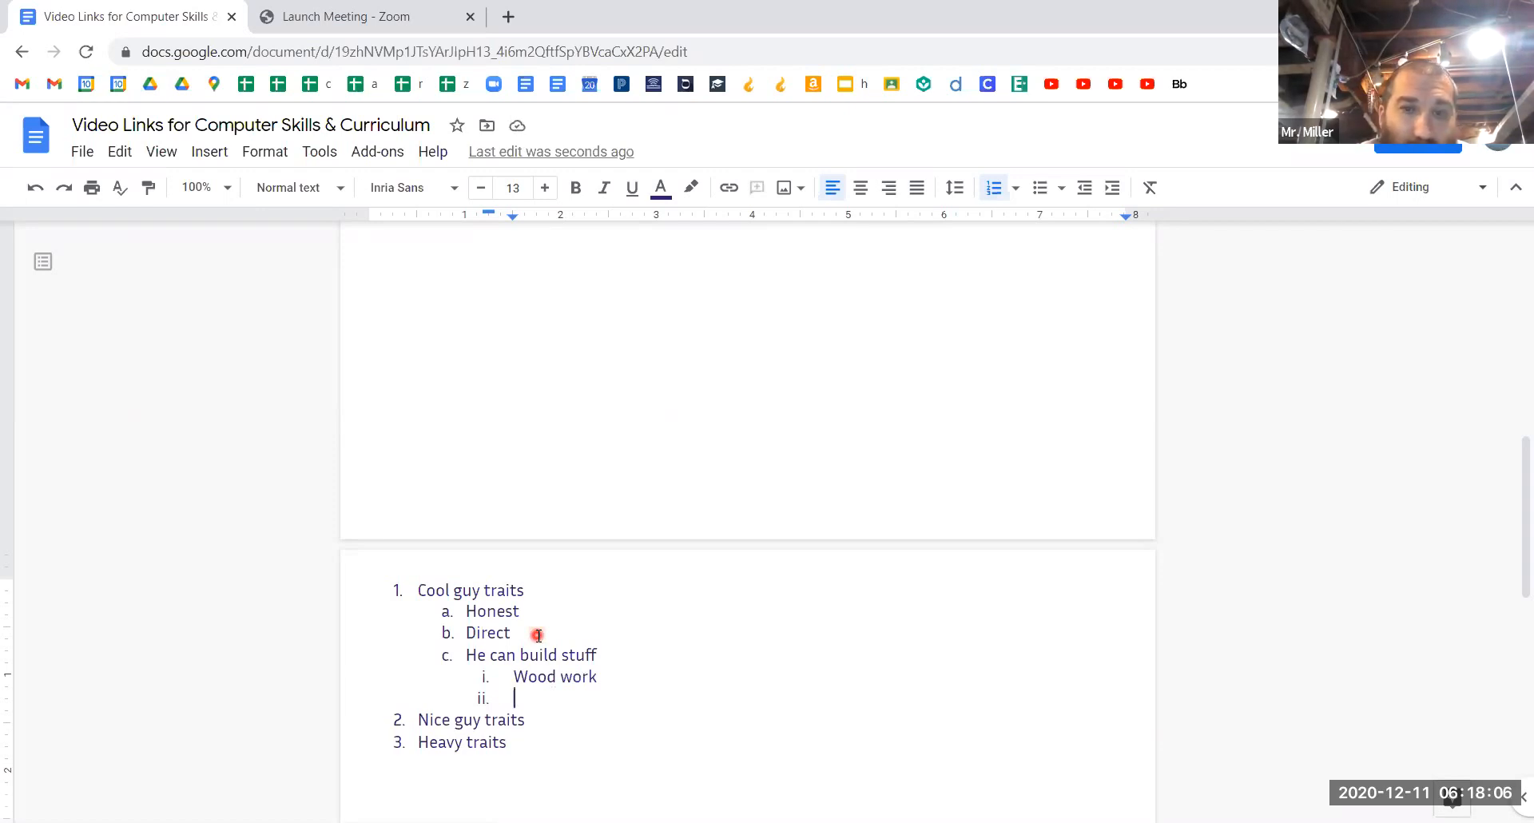
text(Sheet rock)
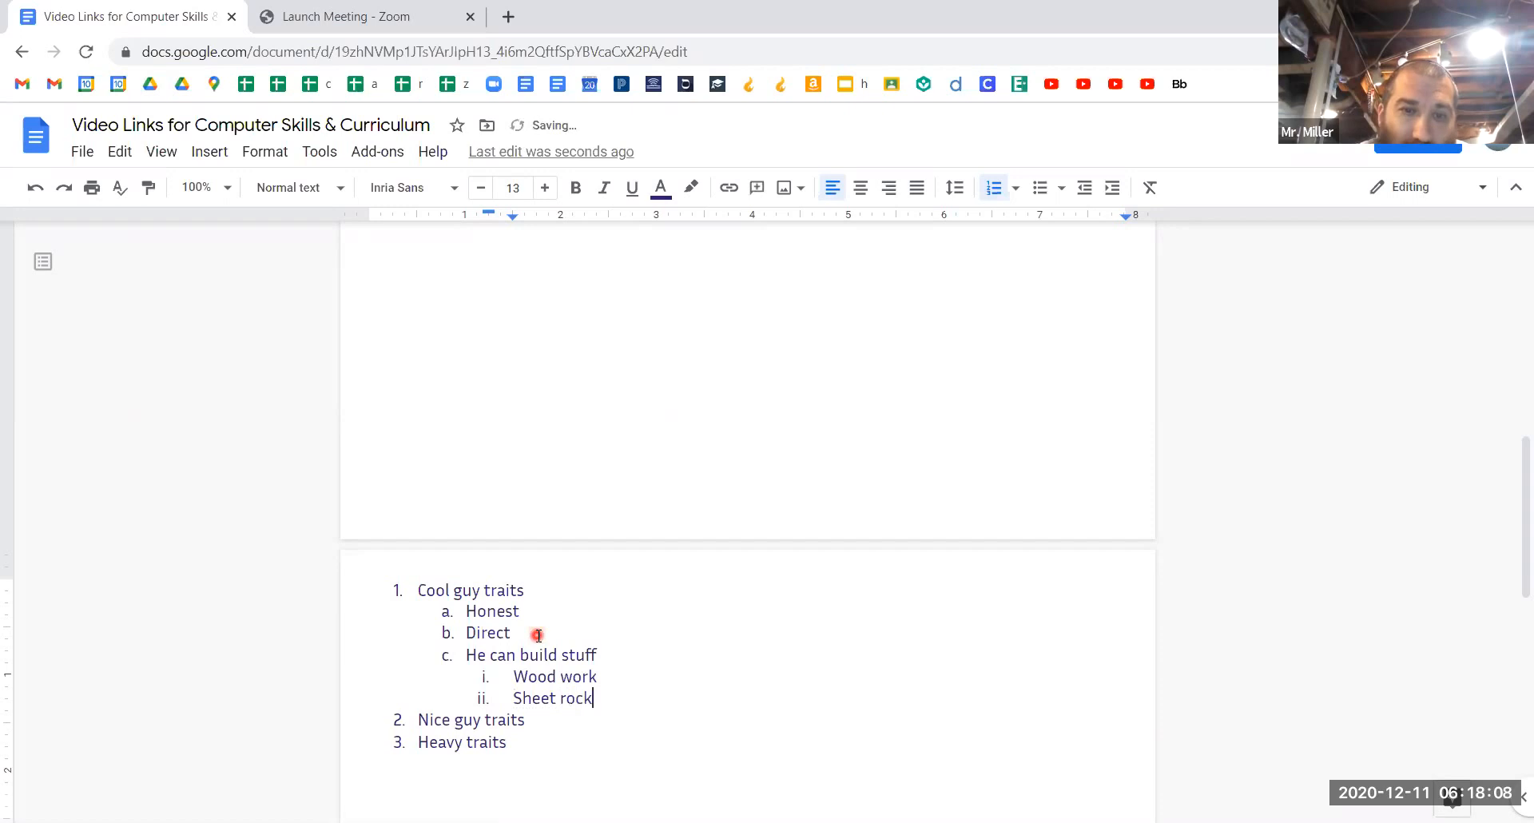
key(Return)
text(weld)
- Add "Tells the truth" as a sub-item under "Honest" and nest "No blurriness" one level below it
click(572, 609)
key(Return)
key(Tab)
text(tells the truth)
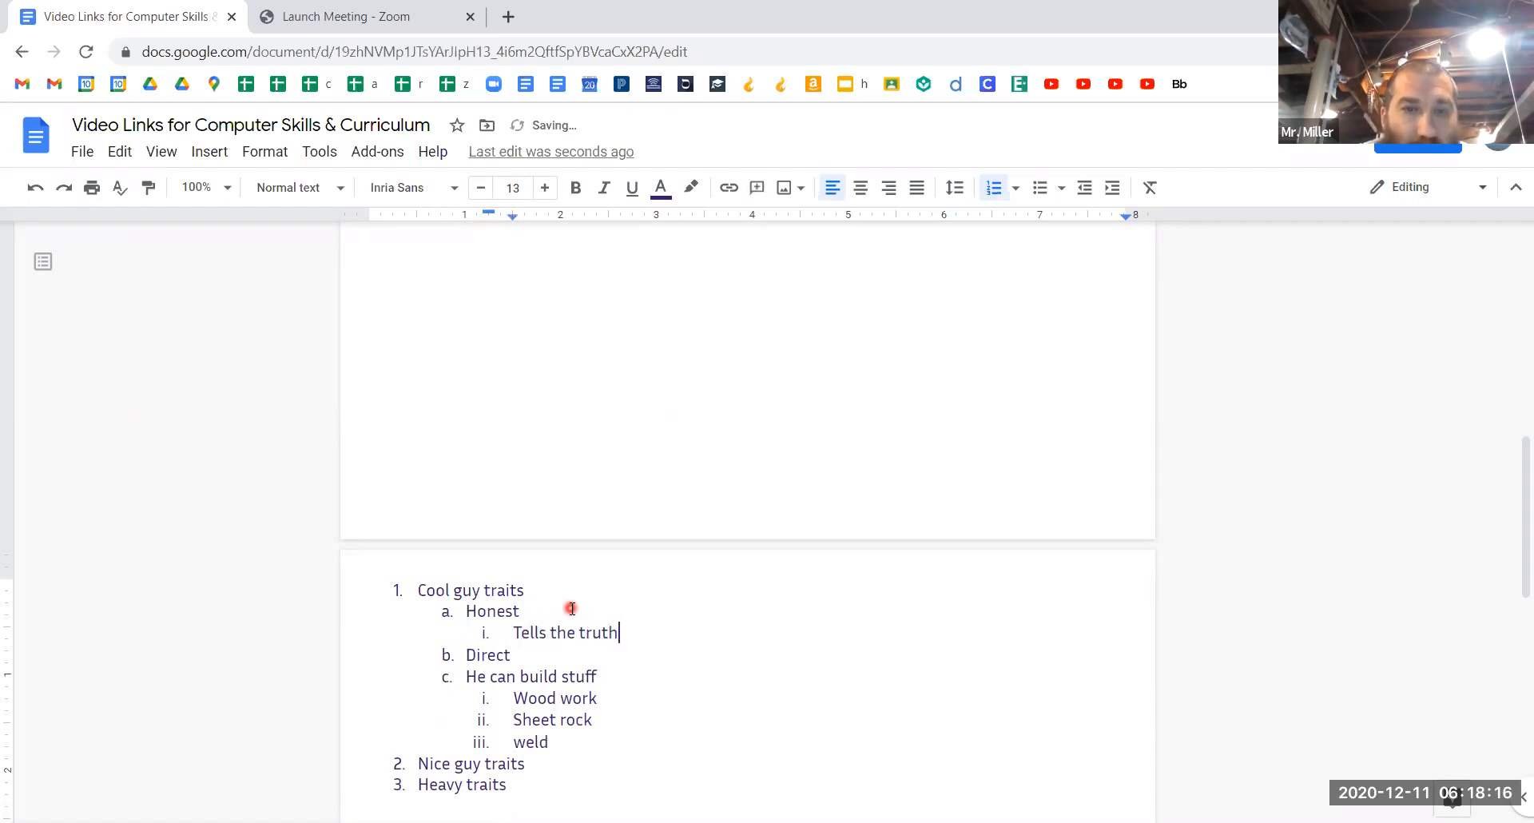
key(Return)
key(Tab)
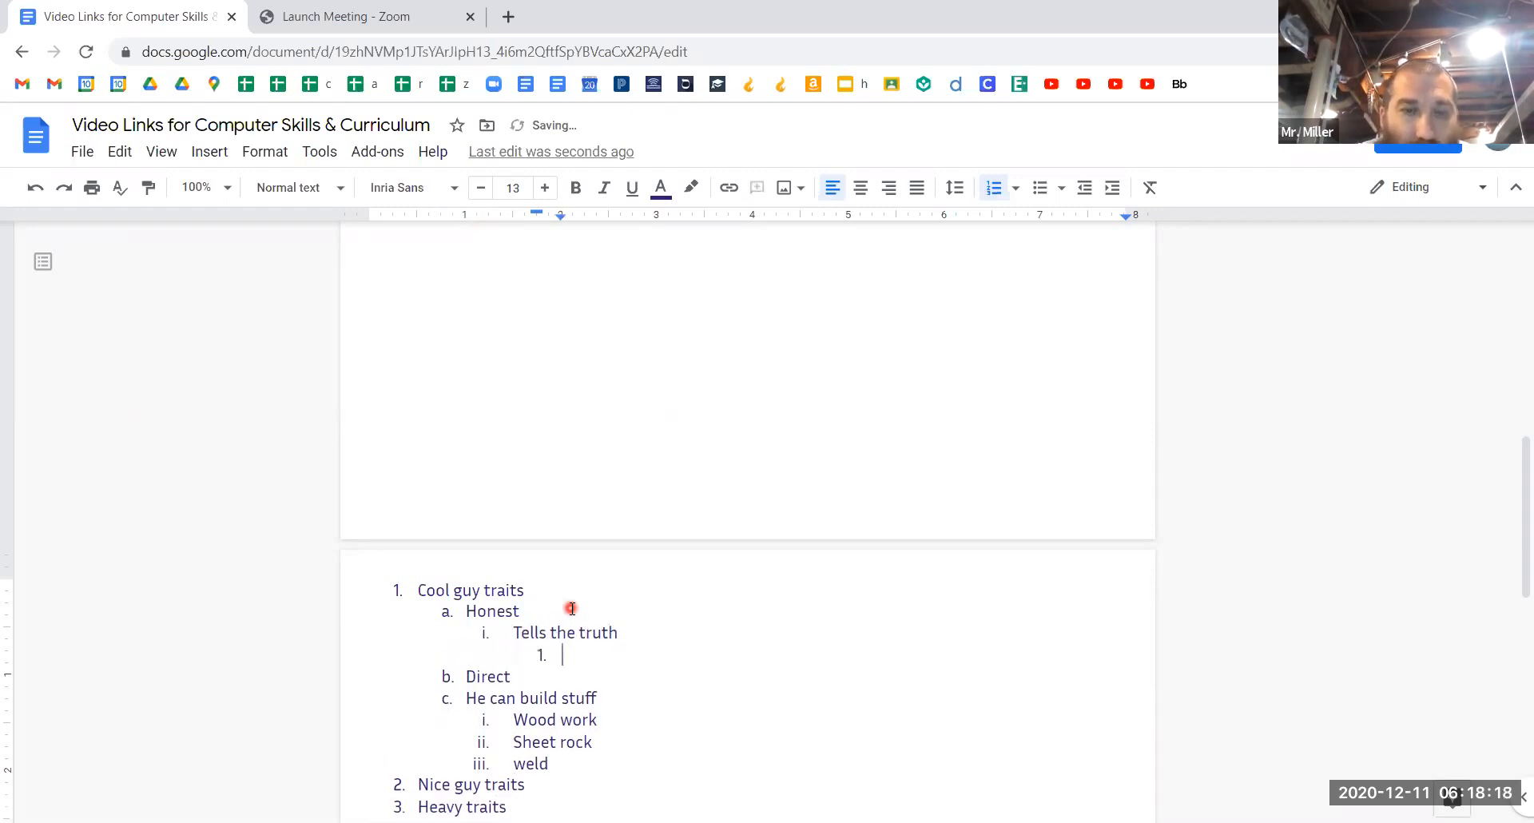
text(No blurri)
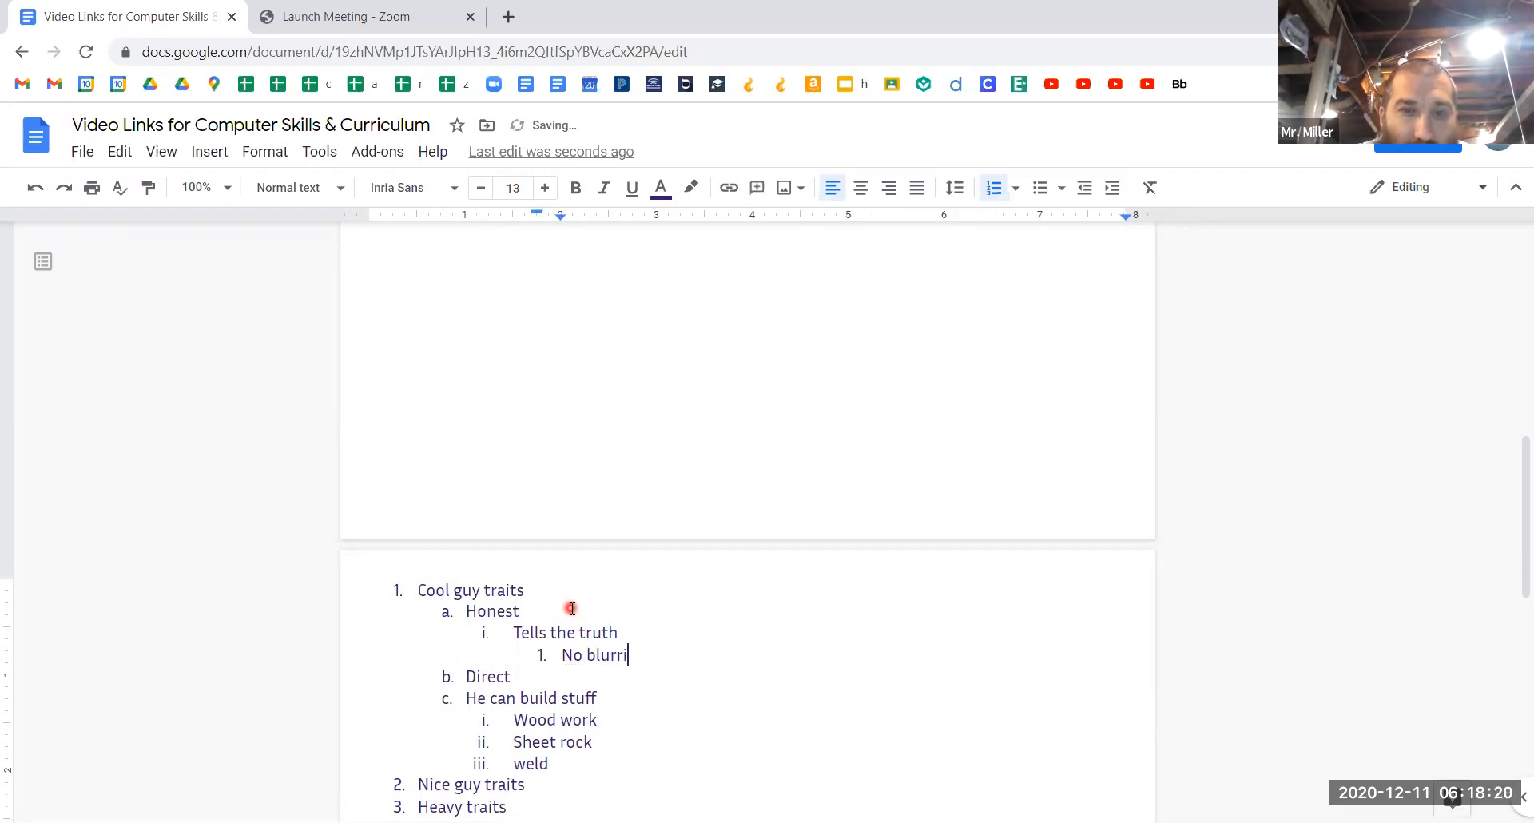
text(ness)
- Add an empty list item after "No blurriness" and outdent and indent it repeatedly, ending at the level of "Tells the truth"
key(Return)
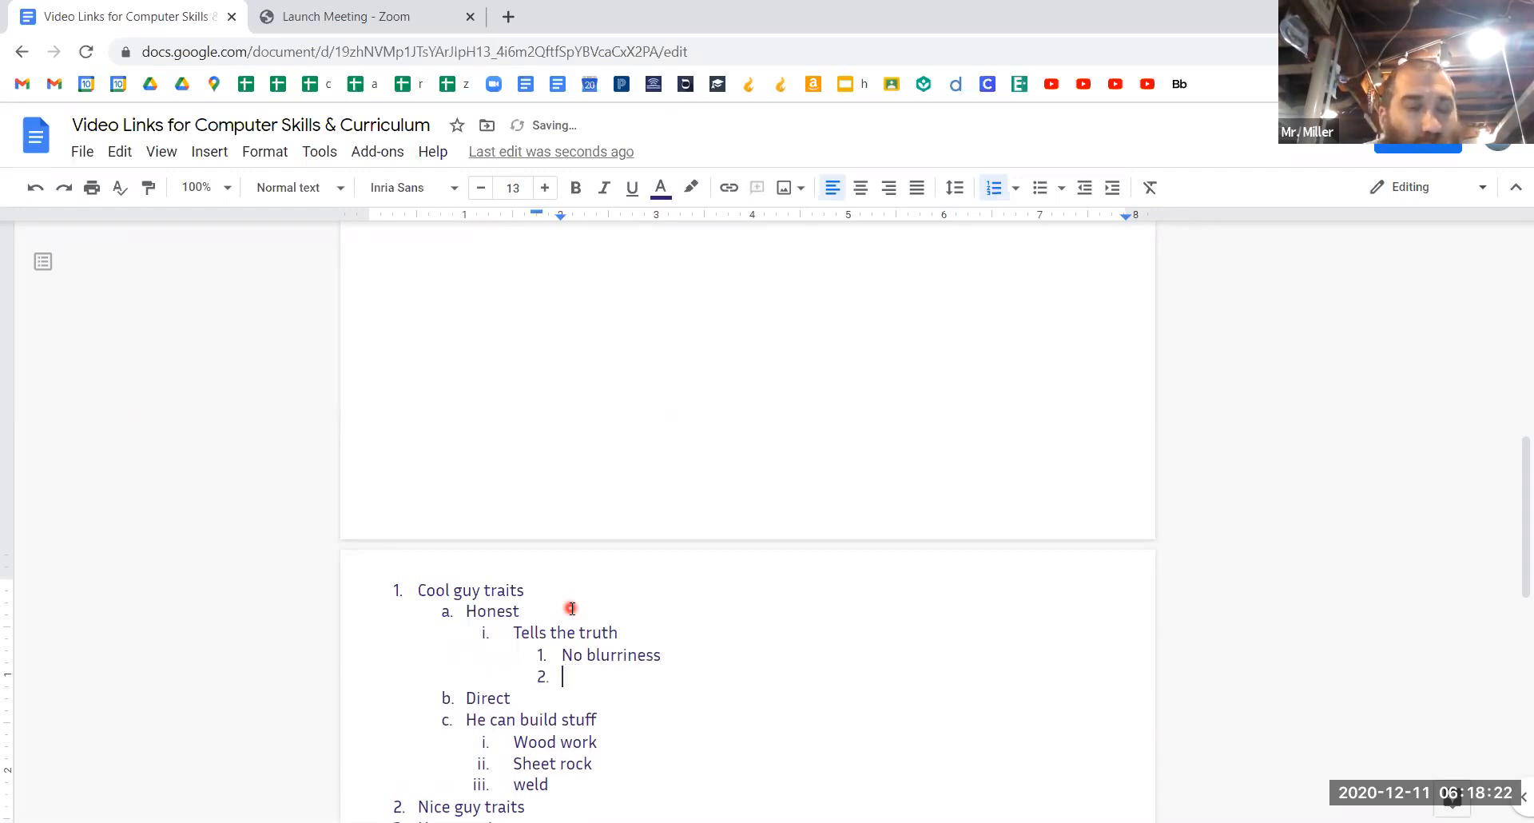
key(shift+Tab)
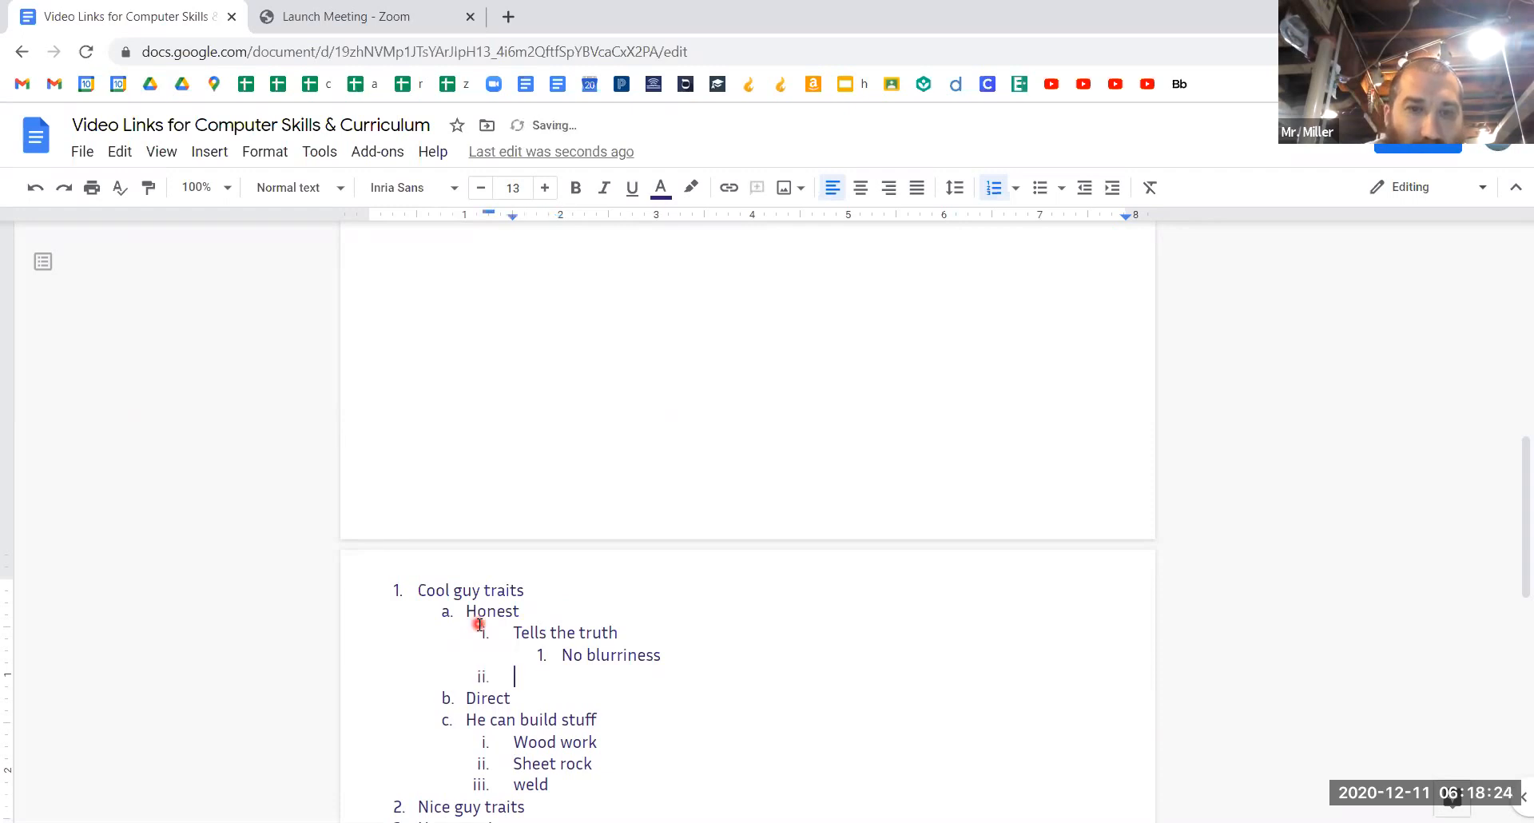
key(shift+Tab)
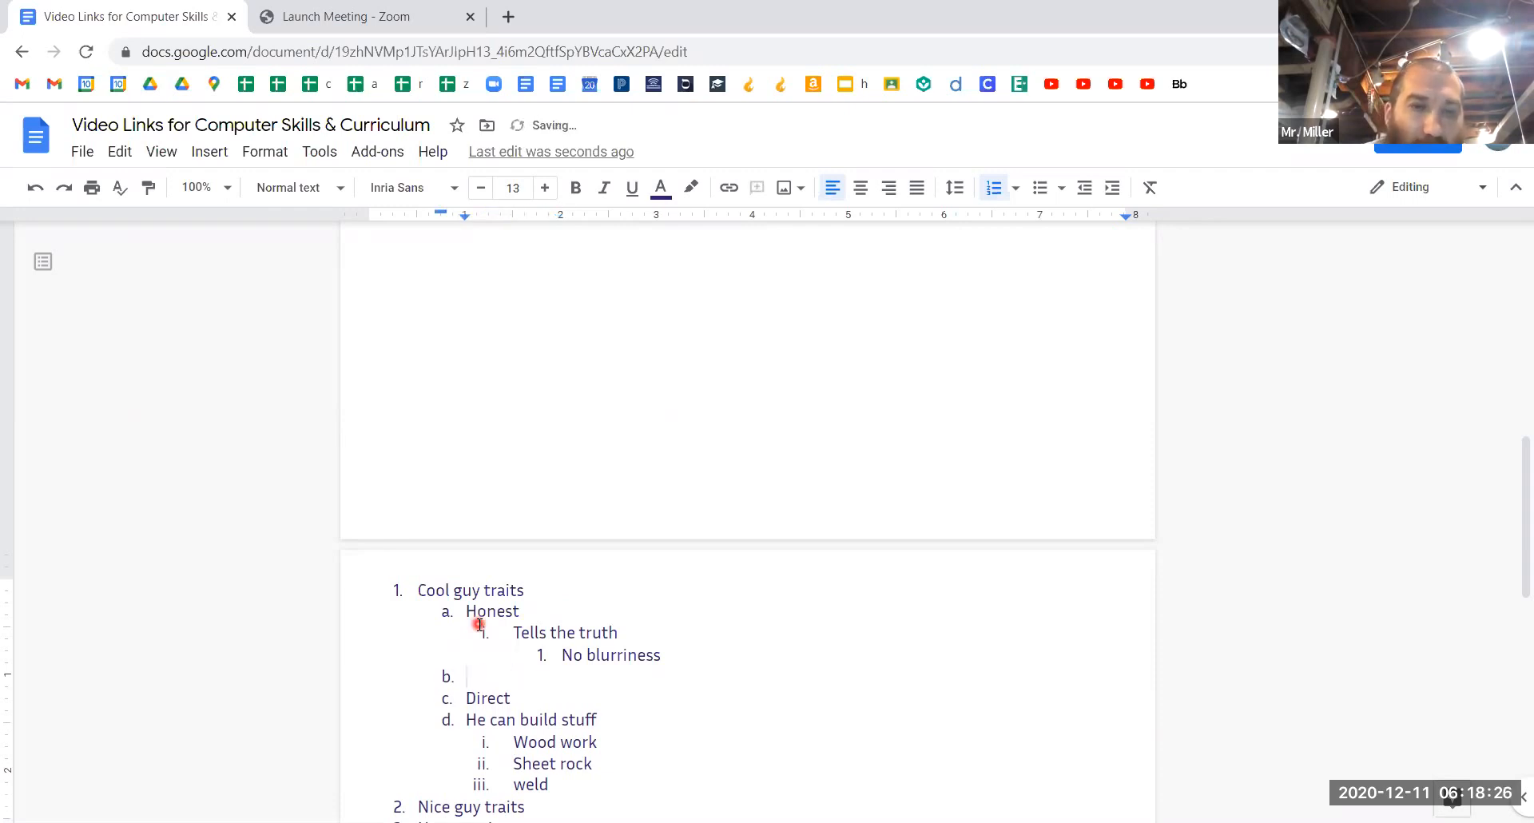
key(Tab)
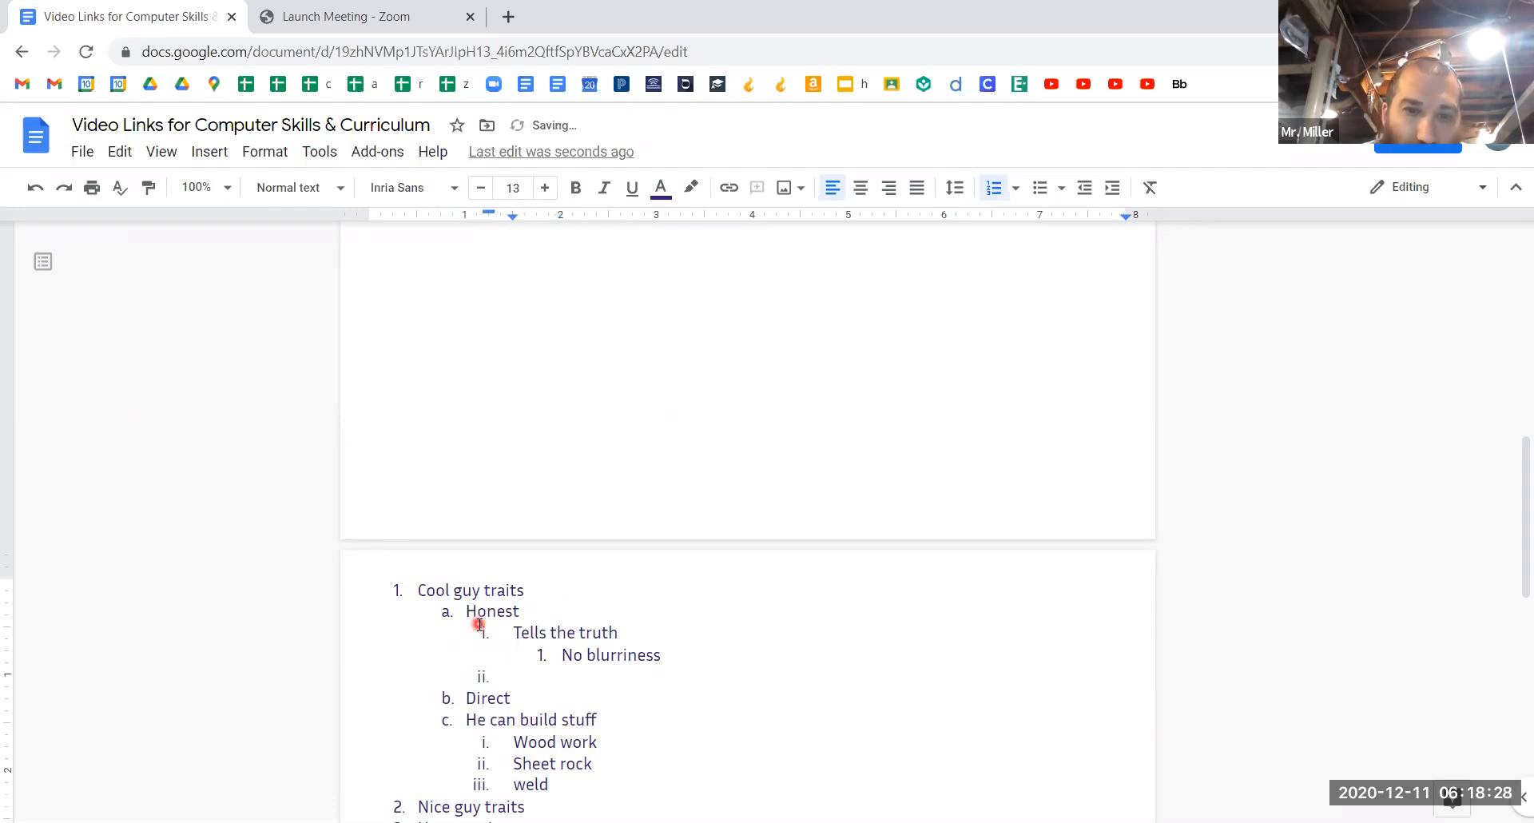
click(1112, 188)
click(1084, 188)
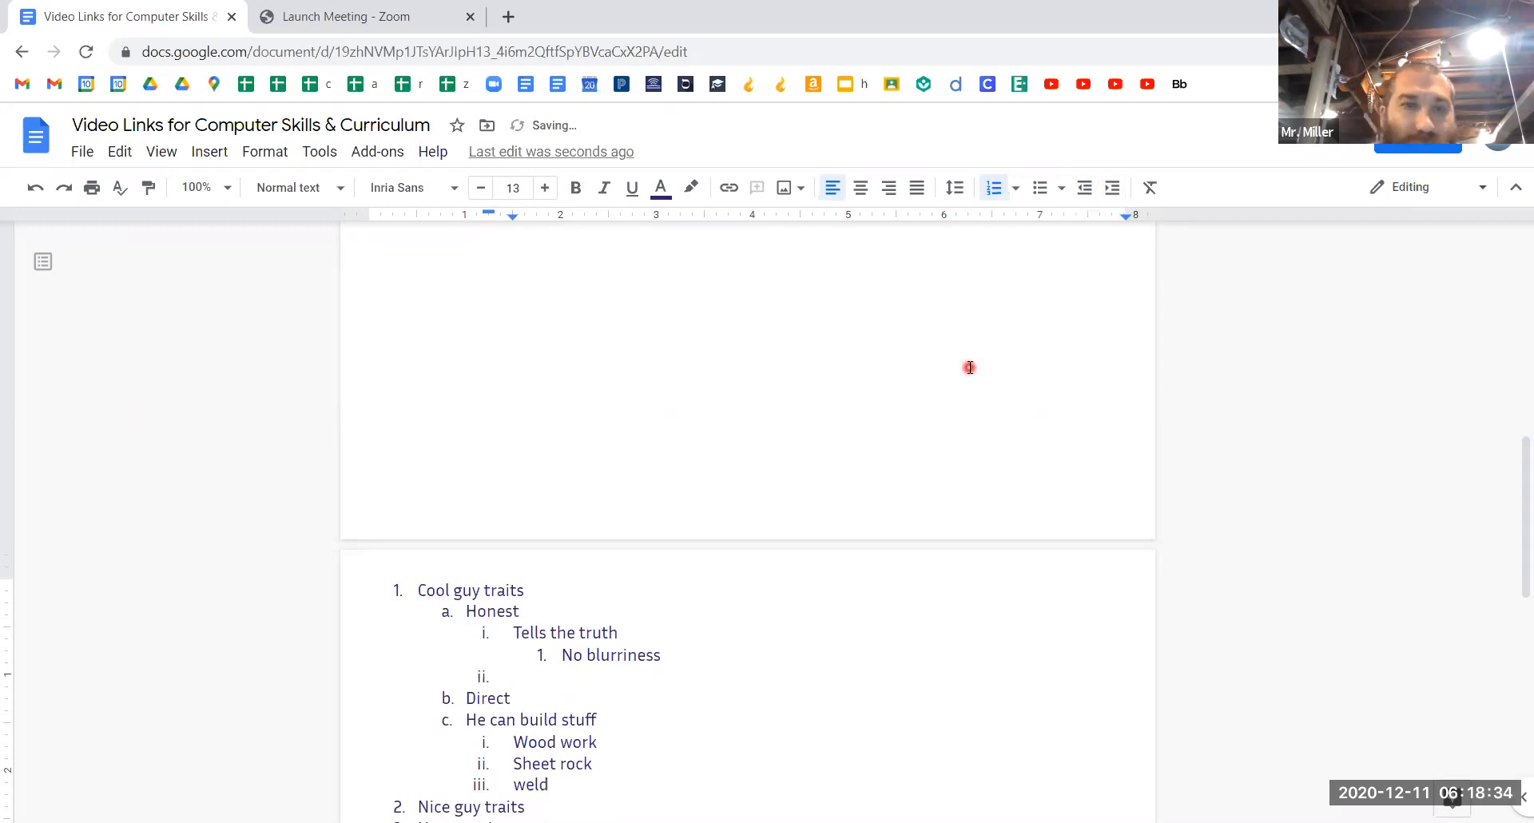